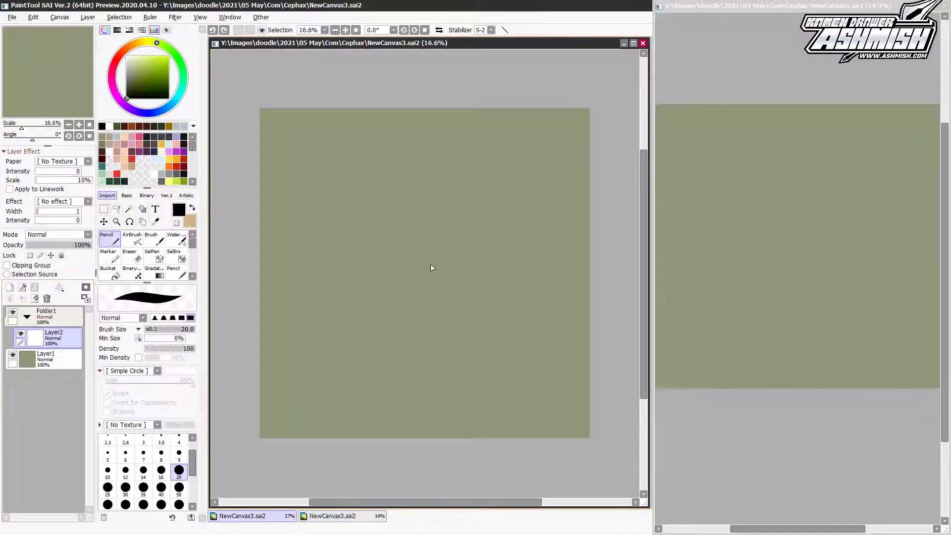
Pencil-sketch the dragon head's rough box, jaw curl, eye zigzag and head-top curve
{"action": "mouse_move", "coordinate": [358, 177]}
{"action": "left_mouse_down"}
{"action": "mouse_move", "coordinate": [401, 155]}
{"action": "mouse_move", "coordinate": [397, 163]}
{"action": "left_mouse_up"}
{"action": "left_click_drag", "start_coordinate": [399, 175], "coordinate": [404, 233]}
{"action": "mouse_move", "coordinate": [331, 187]}
{"action": "left_mouse_down"}
{"action": "mouse_move", "coordinate": [322, 257]}
{"action": "mouse_move", "coordinate": [382, 228]}
{"action": "left_mouse_up"}
{"action": "left_click_drag", "start_coordinate": [337, 196], "coordinate": [410, 195]}
{"action": "left_click_drag", "start_coordinate": [310, 186], "coordinate": [330, 183]}
{"action": "left_click_drag", "start_coordinate": [339, 178], "coordinate": [401, 199]}
{"action": "left_click_drag", "start_coordinate": [383, 212], "coordinate": [428, 211]}
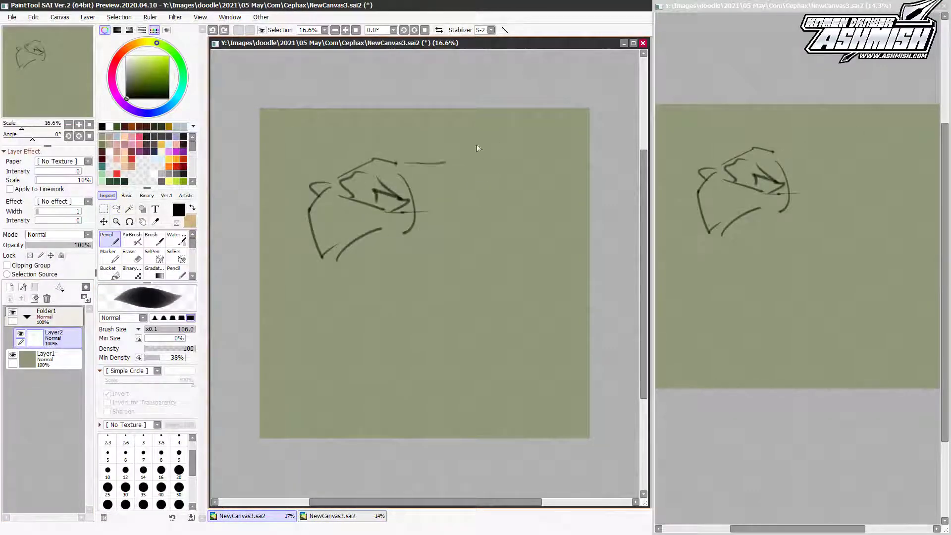
{"action": "left_click_drag", "start_coordinate": [399, 162], "coordinate": [508, 141]}
Sketch long diagonal neck lines, the body and legs, plus rough accent strokes
{"action": "mouse_move", "coordinate": [342, 255]}
{"action": "left_mouse_down"}
{"action": "mouse_move", "coordinate": [511, 173]}
{"action": "mouse_move", "coordinate": [433, 270]}
{"action": "left_mouse_up"}
{"action": "left_click_drag", "start_coordinate": [369, 268], "coordinate": [370, 377]}
{"action": "left_click_drag", "start_coordinate": [300, 240], "coordinate": [349, 330]}
{"action": "mouse_move", "coordinate": [342, 366]}
{"action": "left_mouse_down"}
{"action": "mouse_move", "coordinate": [367, 396]}
{"action": "mouse_move", "coordinate": [436, 419]}
{"action": "left_mouse_up"}
{"action": "left_click_drag", "start_coordinate": [461, 149], "coordinate": [521, 132]}
{"action": "left_click_drag", "start_coordinate": [381, 176], "coordinate": [410, 170]}
{"action": "left_click_drag", "start_coordinate": [306, 341], "coordinate": [369, 375]}
Free-transform the sketch layer twice, confirming without changes
{"action": "key", "text": "ctrl+t"}
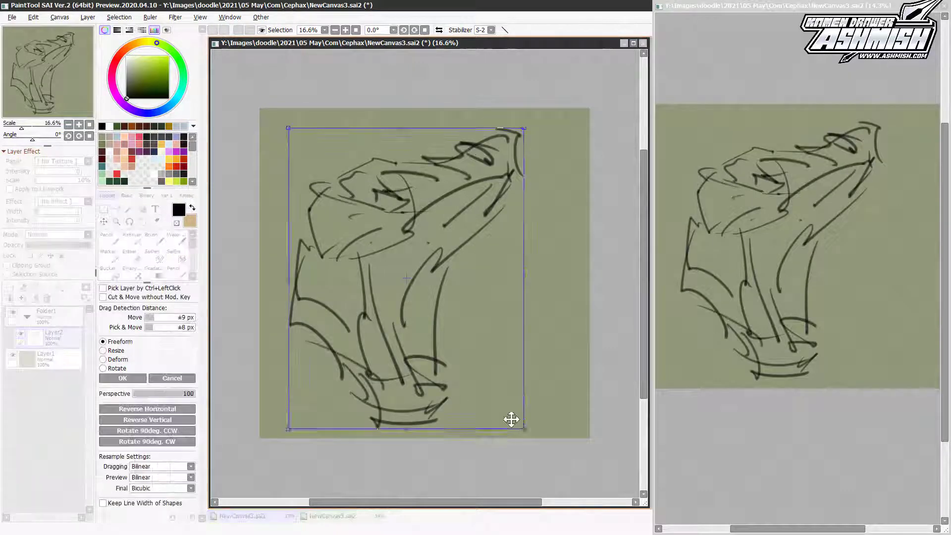
{"action": "key", "text": "Return"}
{"action": "key", "text": "ctrl+t"}
{"action": "key", "text": "Return"}
{"action": "scroll", "coordinate": [379, 240], "scroll_direction": "down", "scroll_amount": 1}
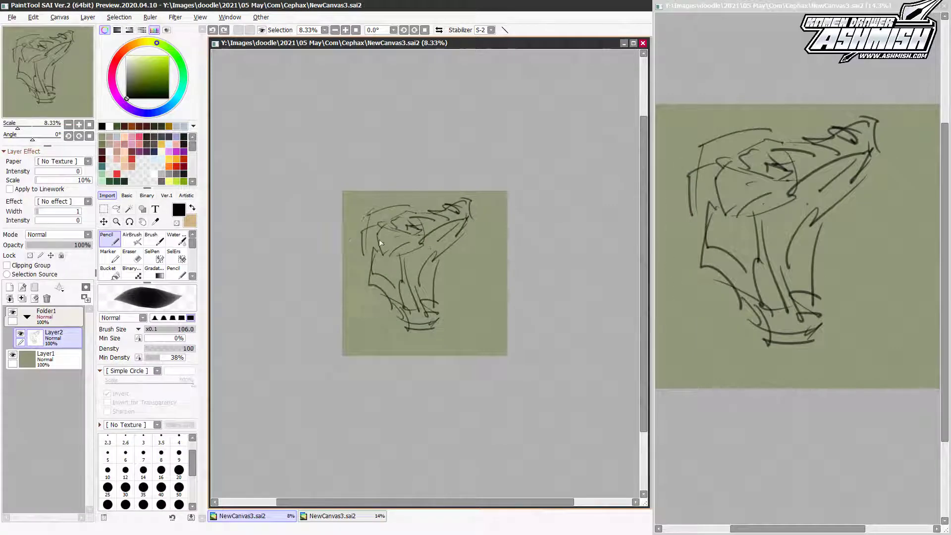
Sketch lower-left zigzags, right-side wing shapes, a bottom curl, head-top lines and the eye area
{"action": "left_click_drag", "start_coordinate": [347, 292], "coordinate": [397, 346]}
{"action": "left_click_drag", "start_coordinate": [439, 262], "coordinate": [498, 305]}
{"action": "left_click_drag", "start_coordinate": [478, 337], "coordinate": [498, 344]}
{"action": "left_click_drag", "start_coordinate": [349, 200], "coordinate": [441, 208]}
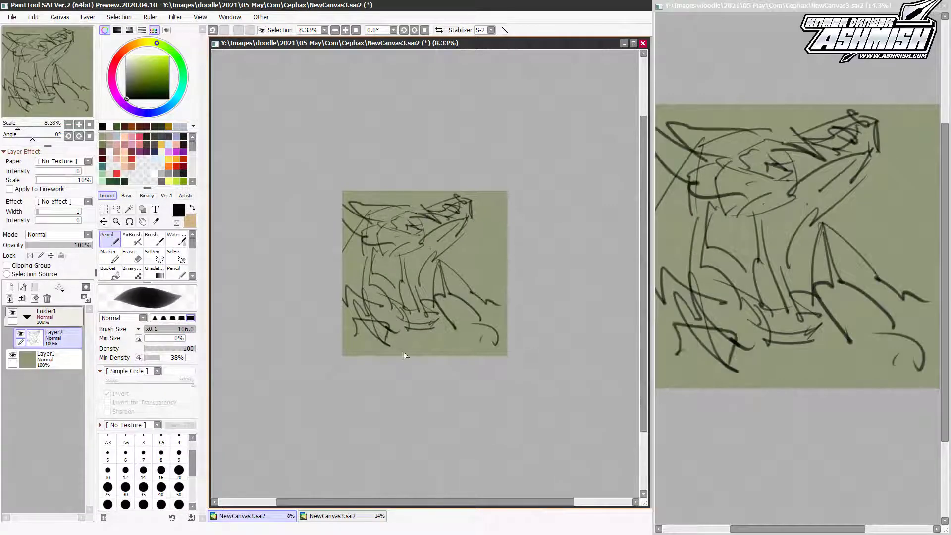
{"action": "left_click_drag", "start_coordinate": [360, 285], "coordinate": [369, 314]}
{"action": "scroll", "coordinate": [394, 224], "scroll_direction": "up", "scroll_amount": 1}
{"action": "mouse_move", "coordinate": [394, 225]}
{"action": "left_mouse_down"}
{"action": "mouse_move", "coordinate": [428, 228]}
{"action": "mouse_move", "coordinate": [513, 166]}
{"action": "left_mouse_up"}
Sketch zigzag teeth along both jaws and rough lines in the neck and body
{"action": "key", "text": "ctrl+t"}
{"action": "key", "text": "Return"}
{"action": "left_click_drag", "start_coordinate": [442, 216], "coordinate": [494, 190]}
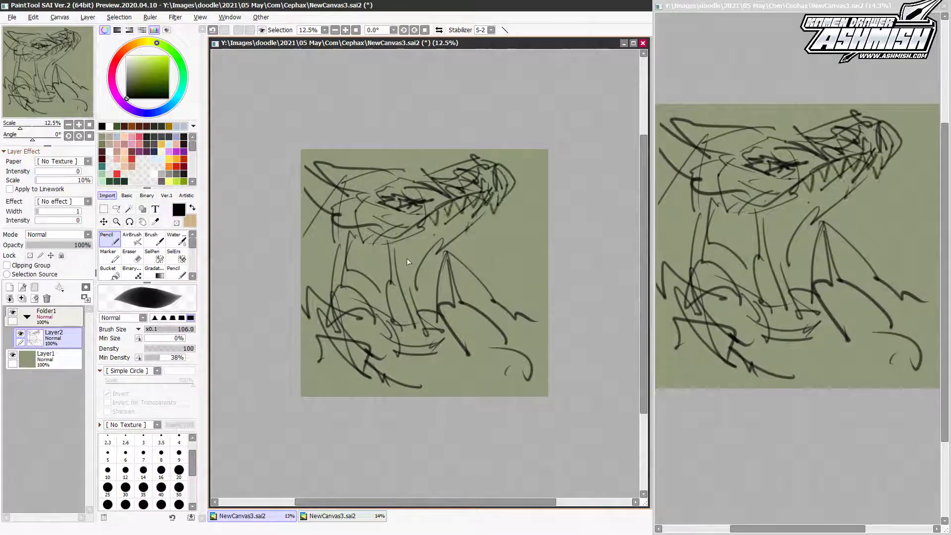
{"action": "left_click_drag", "start_coordinate": [404, 235], "coordinate": [392, 271]}
{"action": "left_click_drag", "start_coordinate": [446, 261], "coordinate": [431, 312]}
{"action": "left_click_drag", "start_coordinate": [352, 292], "coordinate": [396, 346]}
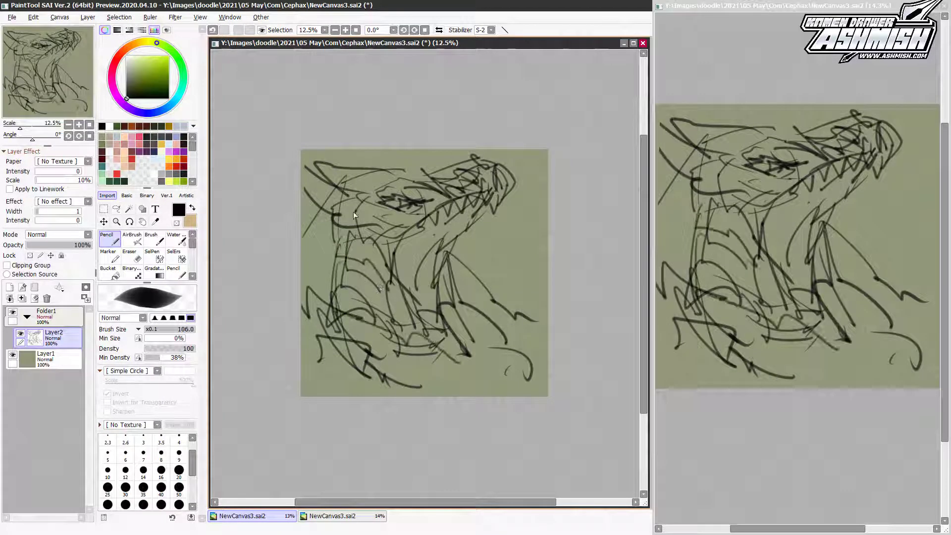
{"action": "left_click_drag", "start_coordinate": [310, 274], "coordinate": [306, 292]}
Add more strokes to the upper head, neck and lower body, including zigzags and dashes
{"action": "left_click_drag", "start_coordinate": [382, 183], "coordinate": [427, 151]}
{"action": "left_click_drag", "start_coordinate": [318, 188], "coordinate": [371, 161]}
{"action": "mouse_move", "coordinate": [303, 223]}
{"action": "left_mouse_down"}
{"action": "mouse_move", "coordinate": [374, 200]}
{"action": "mouse_move", "coordinate": [391, 203]}
{"action": "left_mouse_up"}
{"action": "left_click_drag", "start_coordinate": [303, 255], "coordinate": [317, 239]}
{"action": "left_click_drag", "start_coordinate": [422, 314], "coordinate": [480, 310]}
{"action": "mouse_move", "coordinate": [432, 354]}
{"action": "left_mouse_down"}
{"action": "mouse_move", "coordinate": [436, 396]}
{"action": "mouse_move", "coordinate": [469, 370]}
{"action": "left_mouse_up"}
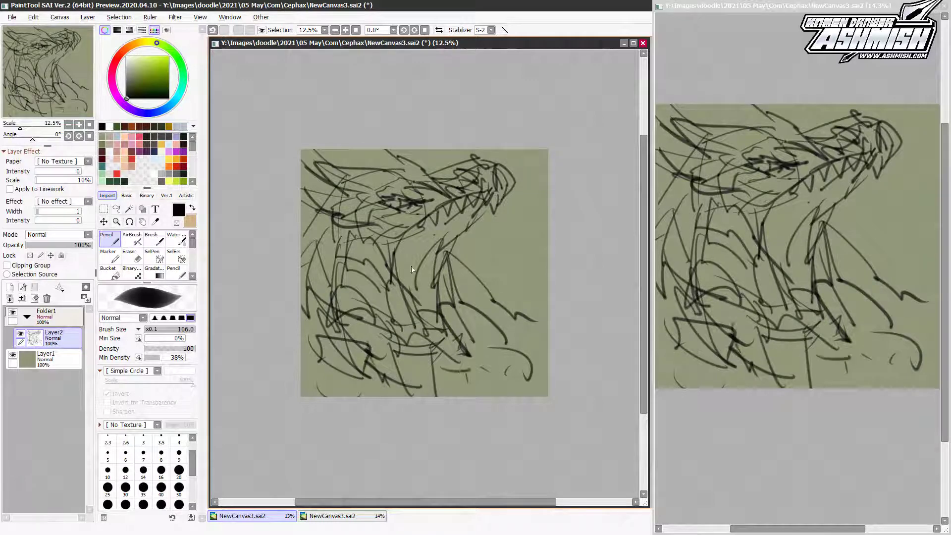
{"action": "mouse_move", "coordinate": [425, 267]}
{"action": "left_mouse_down"}
{"action": "mouse_move", "coordinate": [503, 271]}
{"action": "mouse_move", "coordinate": [484, 334]}
{"action": "left_mouse_up"}
{"action": "left_click_drag", "start_coordinate": [427, 318], "coordinate": [376, 387]}
{"action": "left_click_drag", "start_coordinate": [480, 367], "coordinate": [498, 396]}
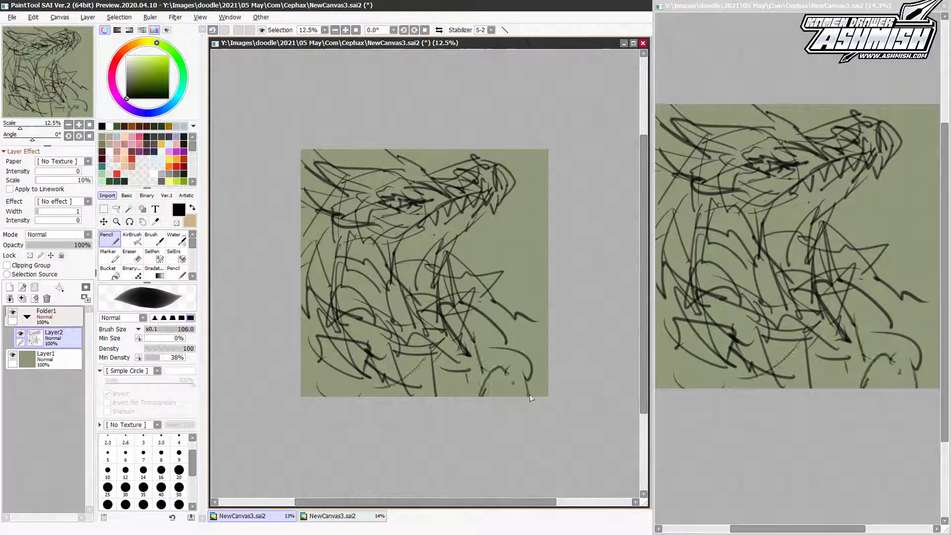
{"action": "key", "text": "ctrl+t"}
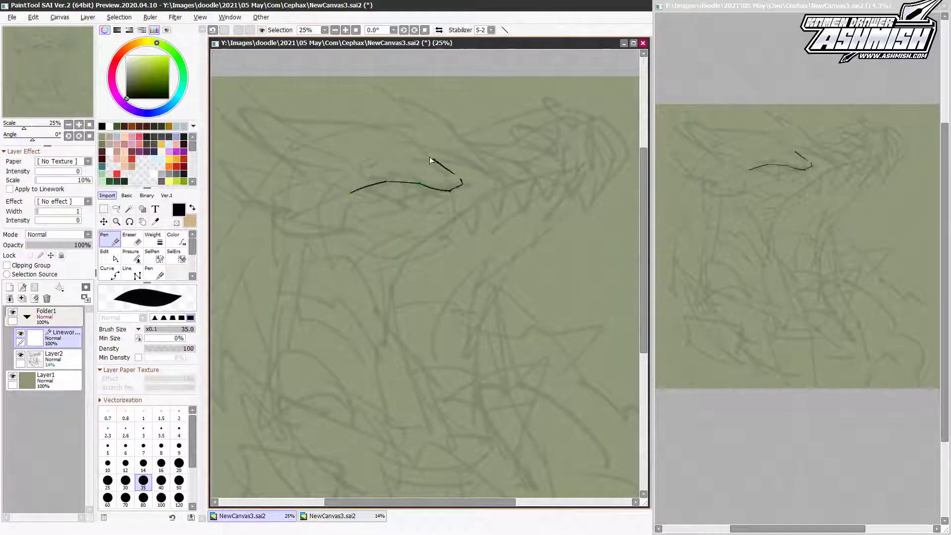
Ink the snout line extending down-left, checking the drawing in mirrored view
{"action": "left_click_drag", "start_coordinate": [349, 194], "coordinate": [310, 214]}
{"action": "mouse_move", "coordinate": [320, 218]}
{"action": "left_mouse_down"}
{"action": "mouse_move", "coordinate": [346, 218]}
{"action": "mouse_move", "coordinate": [305, 225]}
{"action": "mouse_move", "coordinate": [289, 193]}
{"action": "mouse_move", "coordinate": [262, 215]}
{"action": "left_mouse_up"}
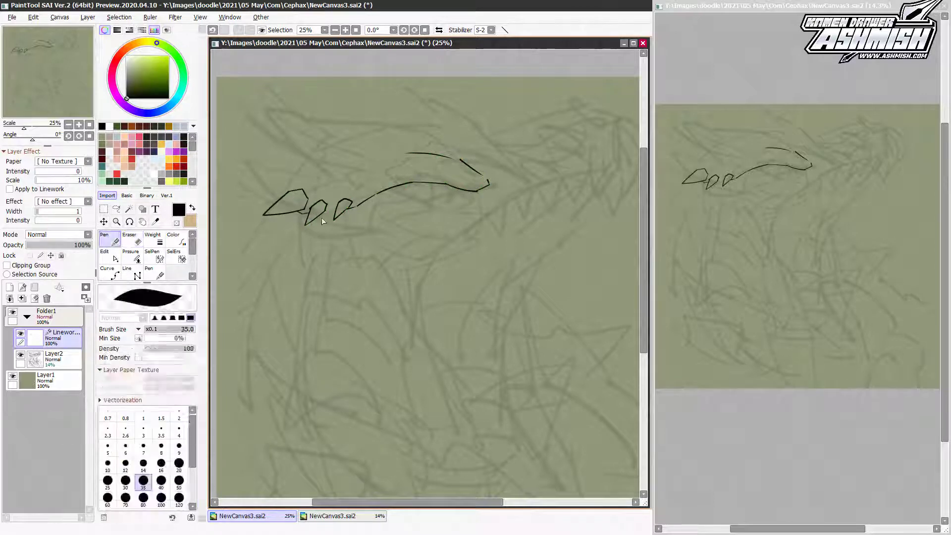
{"action": "key", "text": "h"}
{"action": "left_click_drag", "start_coordinate": [574, 200], "coordinate": [462, 237]}
{"action": "key", "text": "h"}
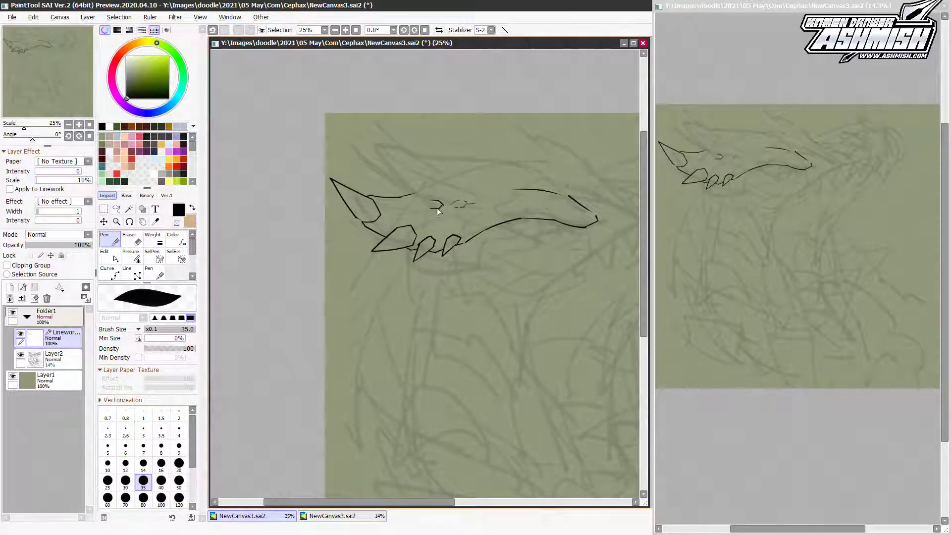
{"action": "left_click_drag", "start_coordinate": [499, 220], "coordinate": [363, 206]}
Ink the upper jaw line, a V-shaped jaw line and the curved lower jaw edge
{"action": "left_click_drag", "start_coordinate": [499, 193], "coordinate": [541, 196]}
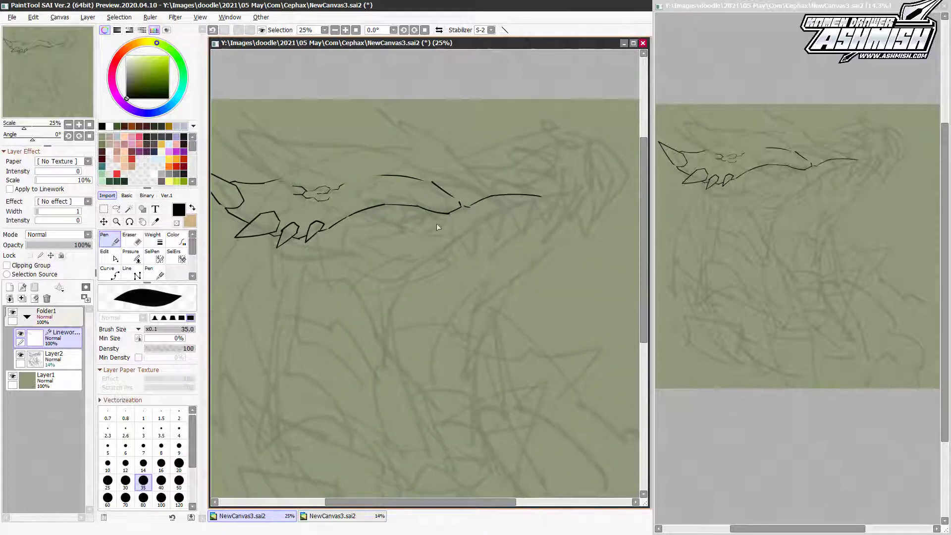
{"action": "left_click_drag", "start_coordinate": [440, 214], "coordinate": [349, 216]}
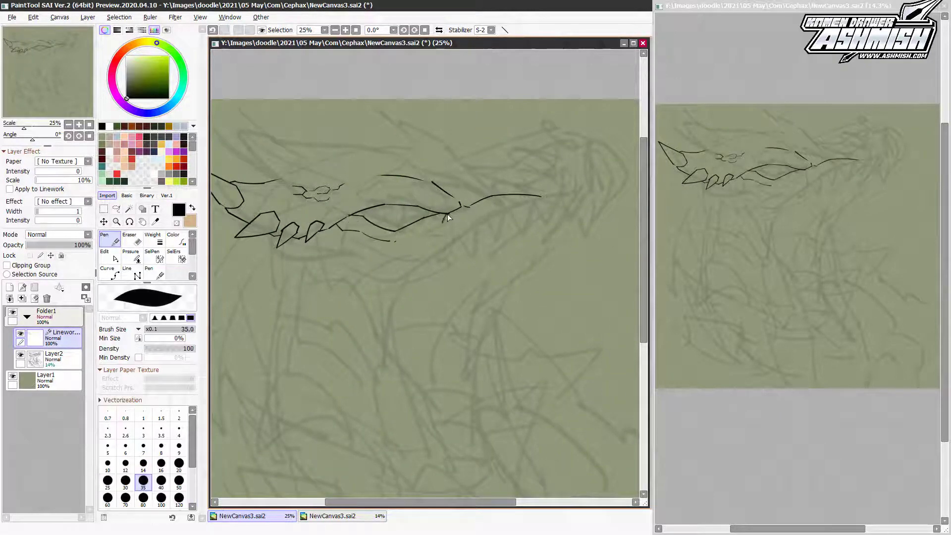
{"action": "left_click_drag", "start_coordinate": [448, 214], "coordinate": [417, 236]}
{"action": "key", "text": "e"}
{"action": "key", "text": "e"}
{"action": "mouse_move", "coordinate": [340, 267]}
{"action": "left_mouse_down"}
{"action": "mouse_move", "coordinate": [400, 281]}
{"action": "mouse_move", "coordinate": [452, 236]}
{"action": "left_mouse_up"}
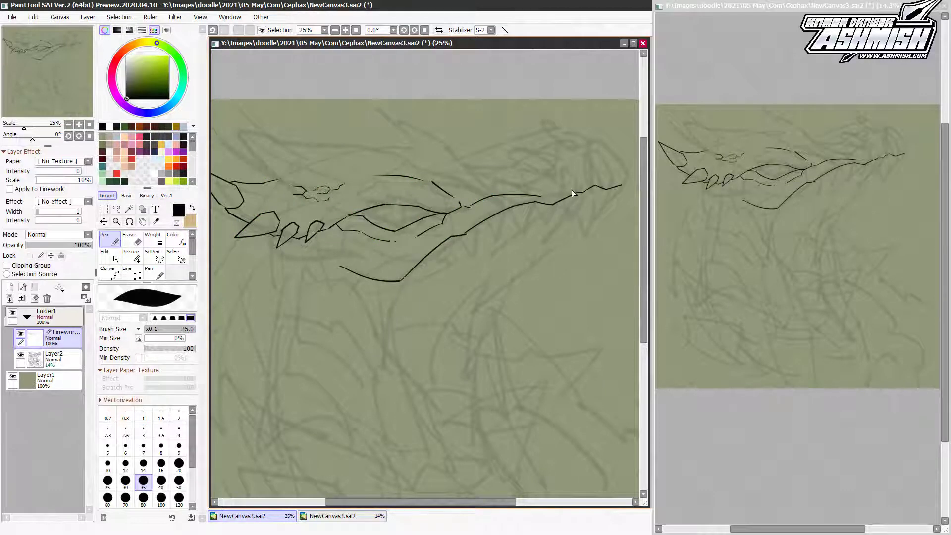
Ink the long neck curve and a second curve forming the neck fin
{"action": "left_click_drag", "start_coordinate": [428, 259], "coordinate": [395, 368]}
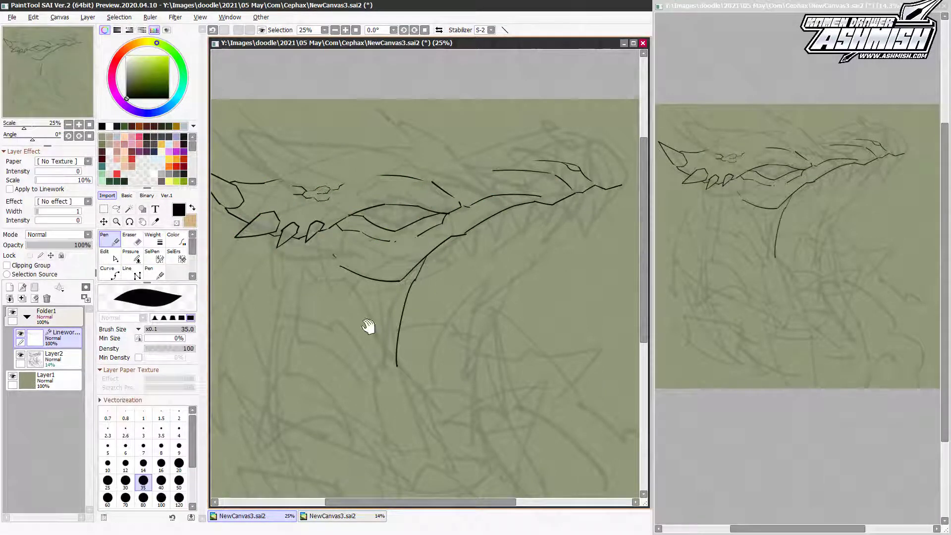
{"action": "scroll", "coordinate": [396, 297], "scroll_direction": "down", "scroll_amount": 3}
{"action": "mouse_move", "coordinate": [309, 188]}
{"action": "left_mouse_down"}
{"action": "mouse_move", "coordinate": [376, 238]}
{"action": "mouse_move", "coordinate": [414, 291]}
{"action": "left_mouse_up"}
{"action": "scroll", "coordinate": [438, 229], "scroll_direction": "down", "scroll_amount": 2}
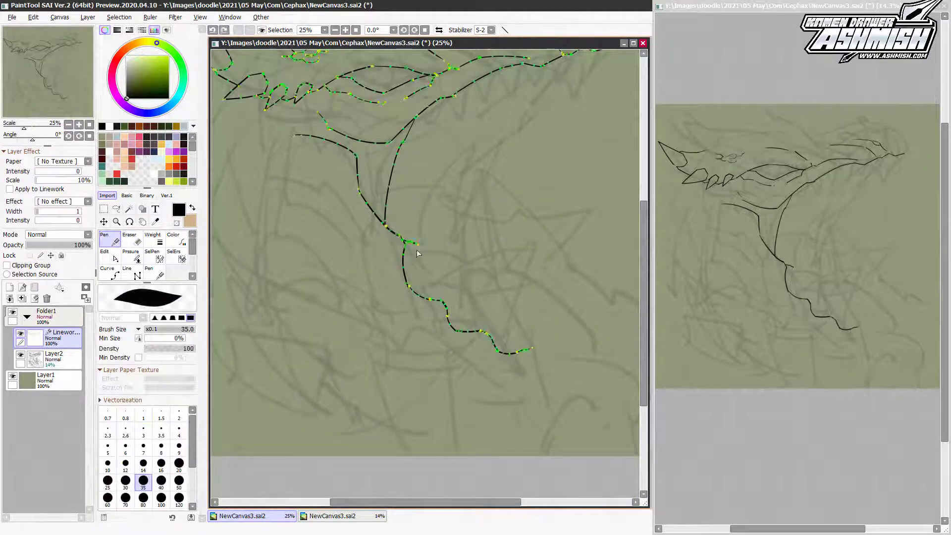
Ink the neck fin's sharp peak, a closed fin loop and a hook-shaped spike
{"action": "mouse_move", "coordinate": [418, 244]}
{"action": "left_mouse_down"}
{"action": "mouse_move", "coordinate": [466, 236]}
{"action": "mouse_move", "coordinate": [444, 291]}
{"action": "left_mouse_up"}
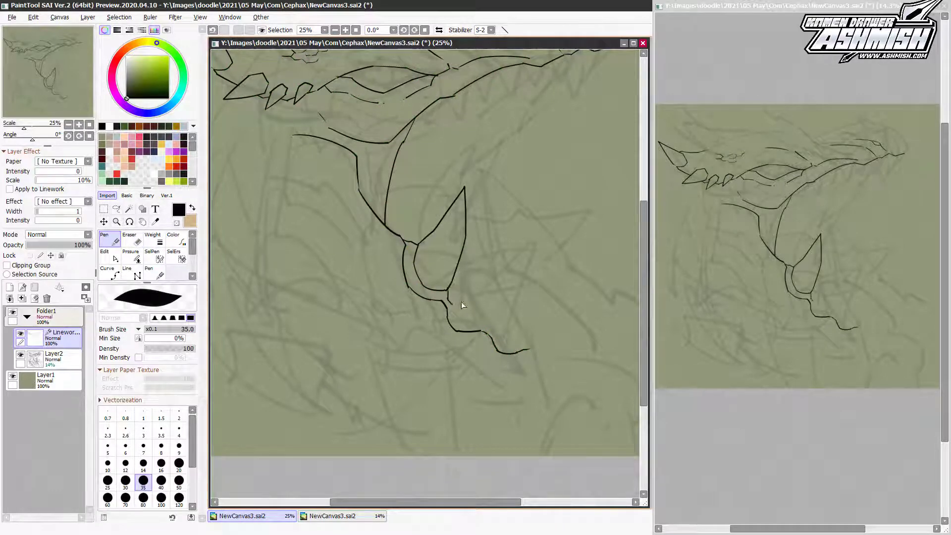
{"action": "key", "text": "ctrl+z"}
{"action": "left_click_drag", "start_coordinate": [489, 281], "coordinate": [462, 305]}
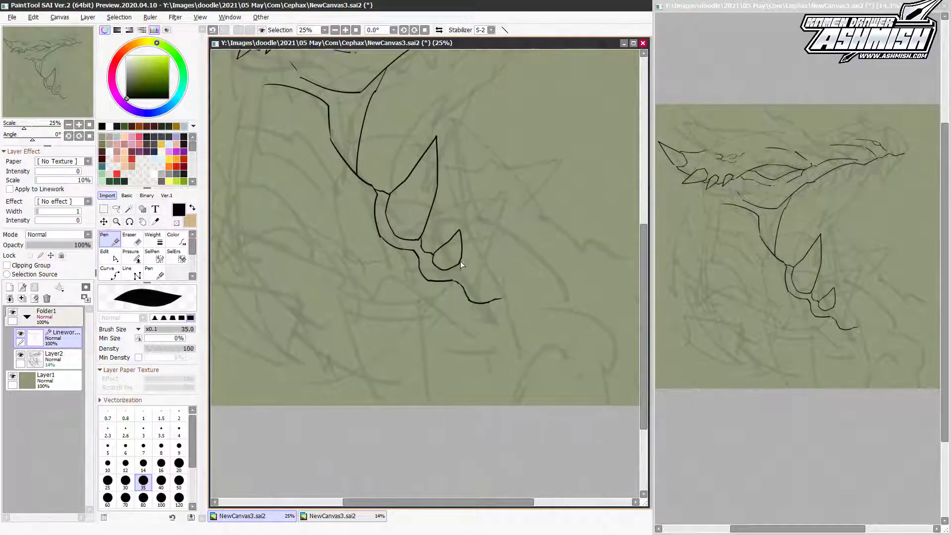
{"action": "left_click_drag", "start_coordinate": [350, 131], "coordinate": [345, 167]}
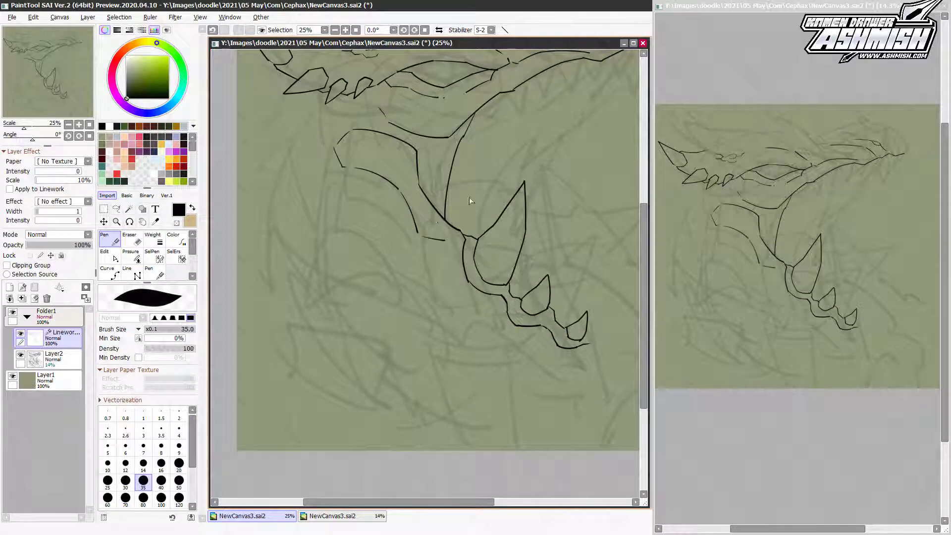
Ink the lower jaw line with a short stroke and a spike at its end
{"action": "mouse_move", "coordinate": [495, 310]}
{"action": "left_mouse_down"}
{"action": "mouse_move", "coordinate": [439, 330]}
{"action": "mouse_move", "coordinate": [404, 312]}
{"action": "left_mouse_up"}
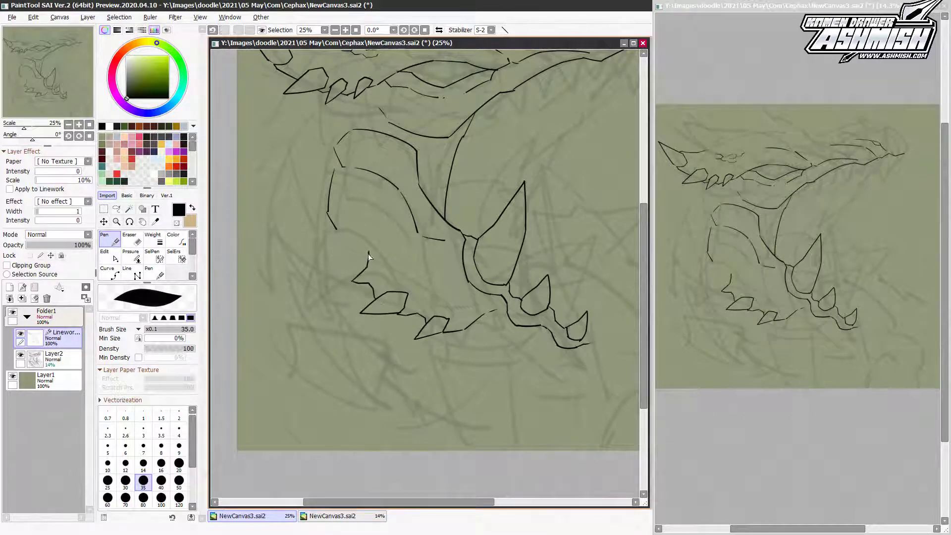
{"action": "scroll", "coordinate": [396, 235], "scroll_direction": "down", "scroll_amount": 2}
{"action": "scroll", "coordinate": [396, 235], "scroll_direction": "down", "scroll_amount": 2}
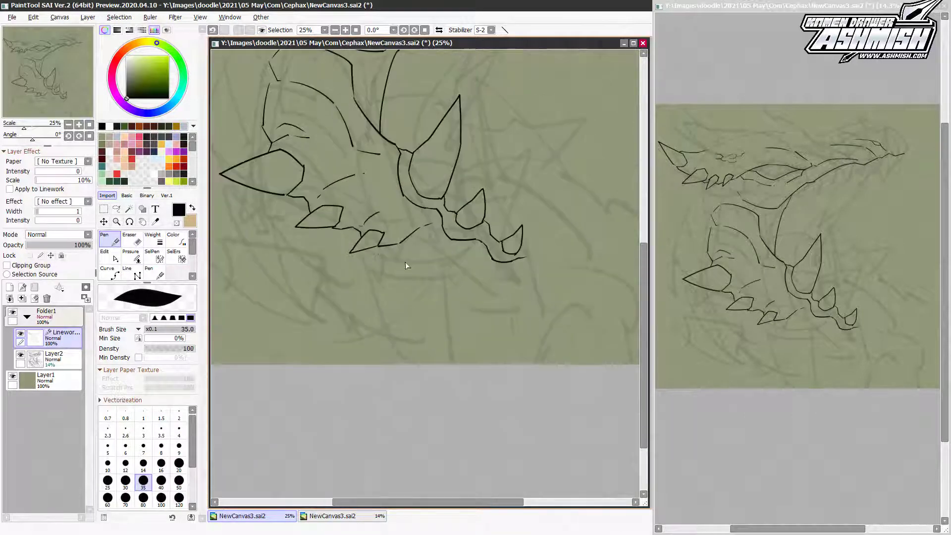
{"action": "key", "text": "ctrl+z"}
{"action": "left_click_drag", "start_coordinate": [379, 247], "coordinate": [395, 263]}
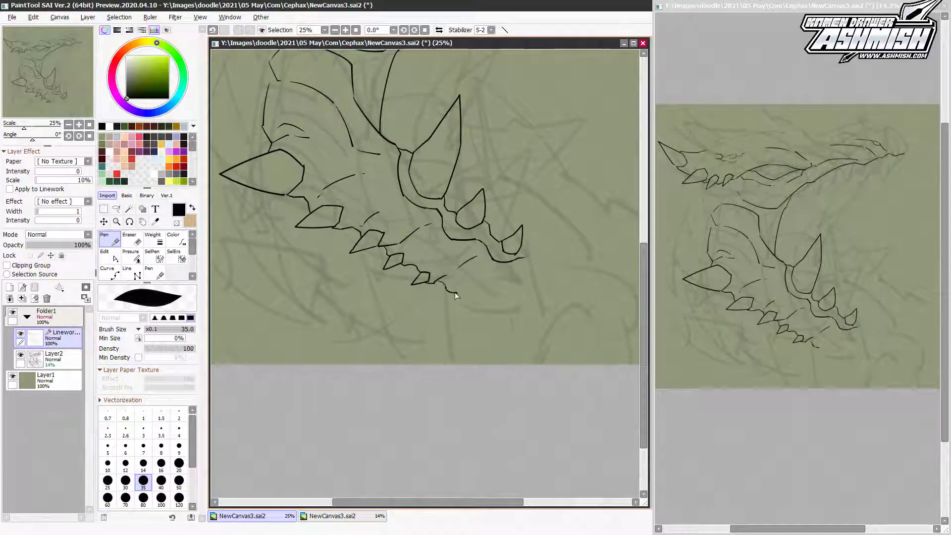
{"action": "left_click_drag", "start_coordinate": [526, 237], "coordinate": [525, 307]}
Check the mirrored view and connect the small jaw spike to the next spike
{"action": "key", "text": "h"}
{"action": "key", "text": "h"}
{"action": "key", "text": "h"}
{"action": "key", "text": "h"}
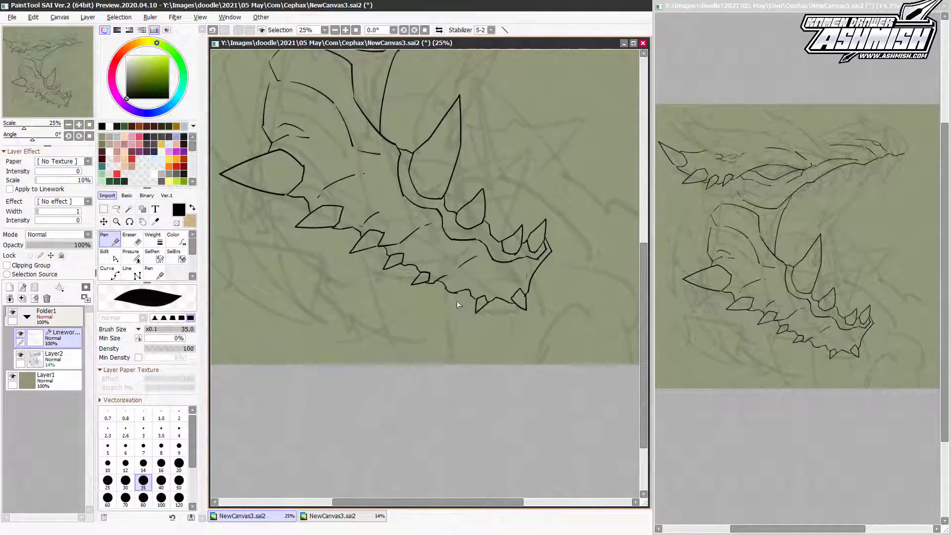
{"action": "left_click_drag", "start_coordinate": [445, 291], "coordinate": [470, 290]}
{"action": "scroll", "coordinate": [483, 277], "scroll_direction": "up", "scroll_amount": 3}
{"action": "scroll", "coordinate": [470, 258], "scroll_direction": "up", "scroll_amount": 3}
{"action": "key", "text": "e"}
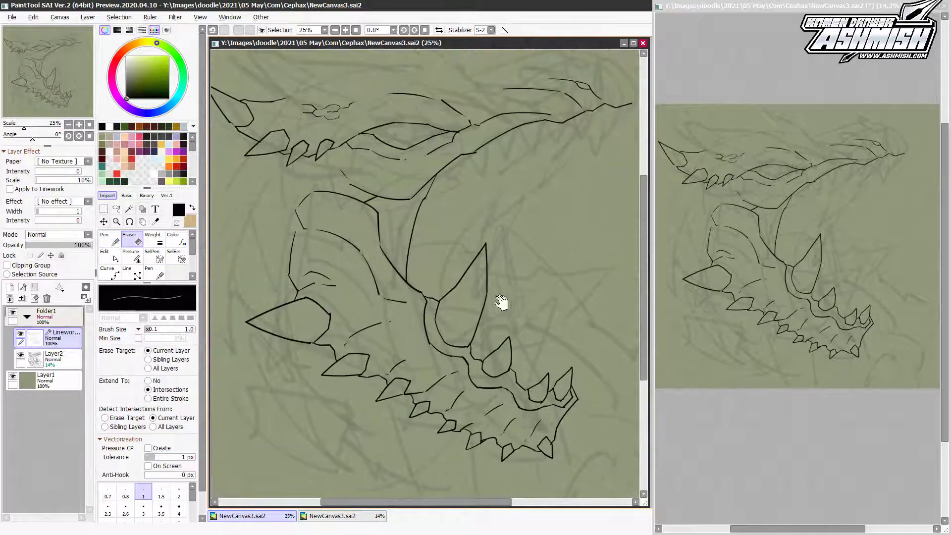
{"action": "left_click_drag", "start_coordinate": [502, 302], "coordinate": [447, 354]}
Ink a curved snout-top line and outline the top of the head, checking mirrored
{"action": "key", "text": "n"}
{"action": "left_click_drag", "start_coordinate": [375, 233], "coordinate": [498, 171]}
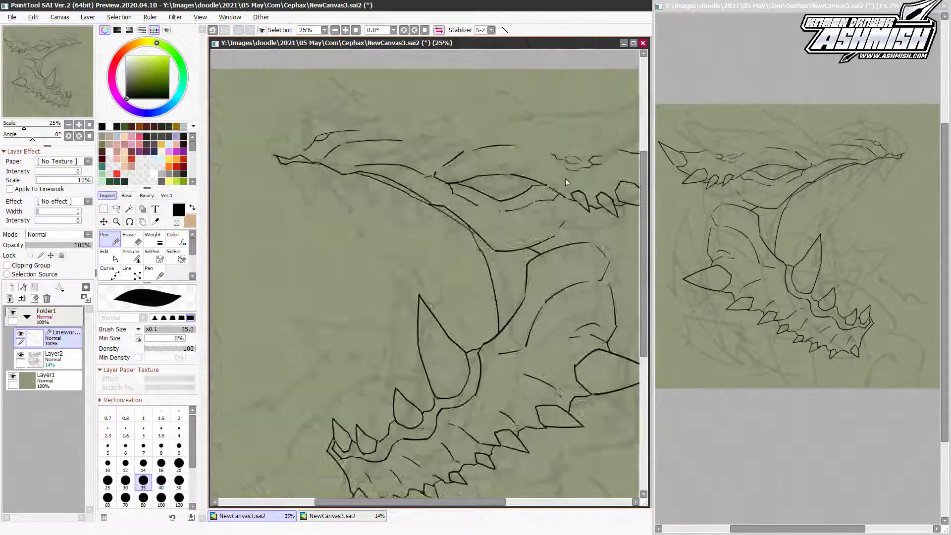
{"action": "left_click_drag", "start_coordinate": [548, 108], "coordinate": [573, 153]}
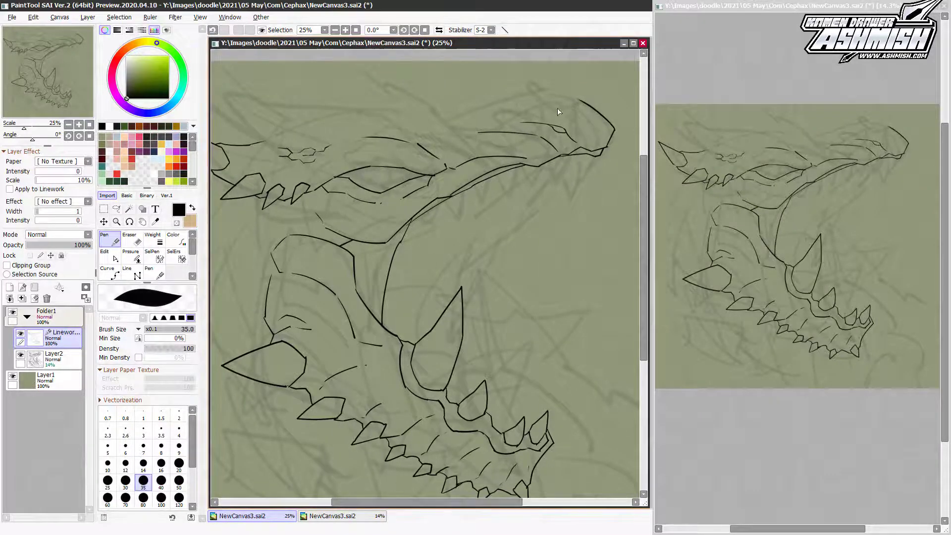
{"action": "key", "text": "h"}
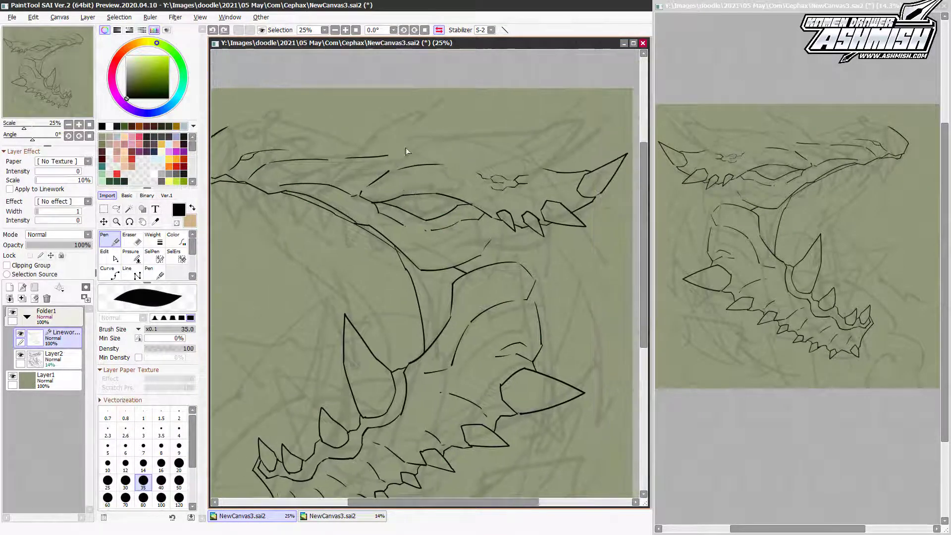
{"action": "left_click_drag", "start_coordinate": [587, 138], "coordinate": [538, 171]}
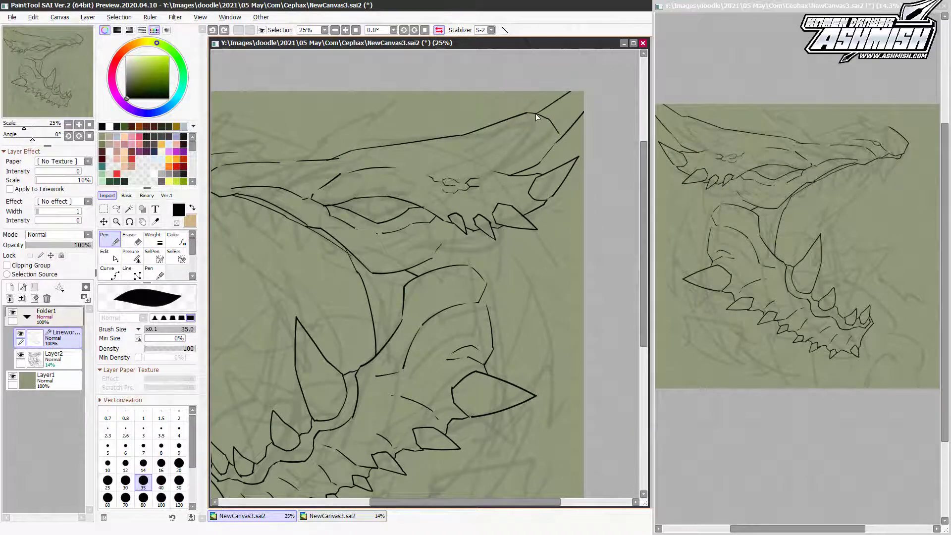
{"action": "left_click_drag", "start_coordinate": [536, 114], "coordinate": [509, 216]}
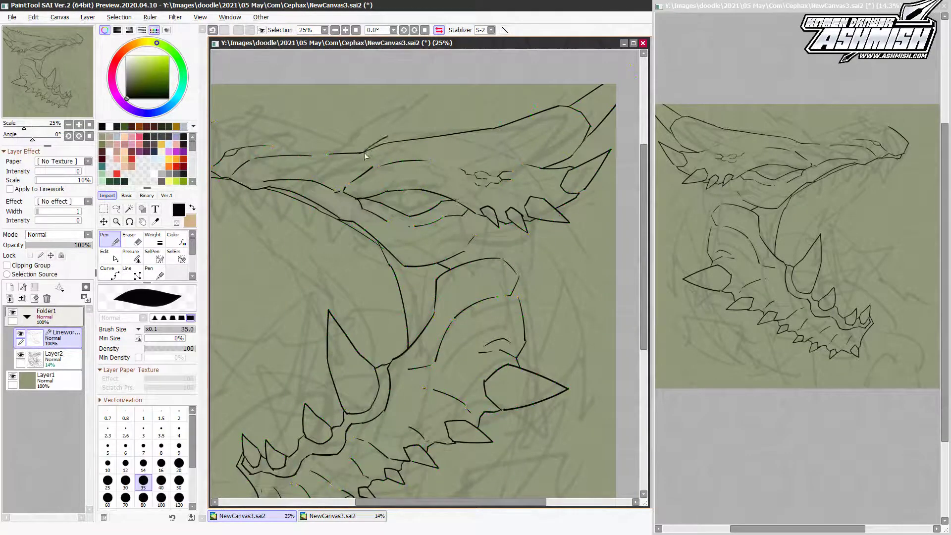
Redraw the head top as a spiky serrated ridge, then flip the view back
{"action": "left_click_drag", "start_coordinate": [391, 146], "coordinate": [560, 106]}
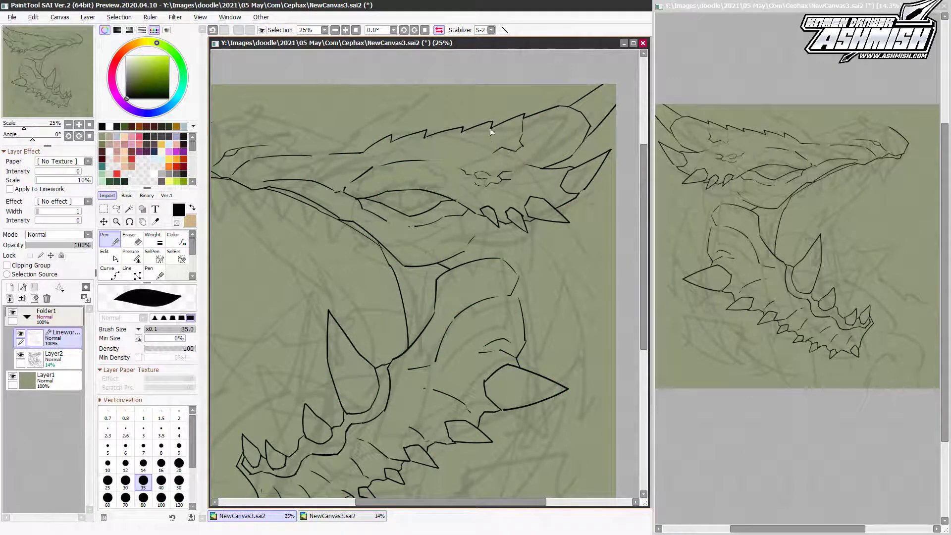
{"action": "key", "text": "h"}
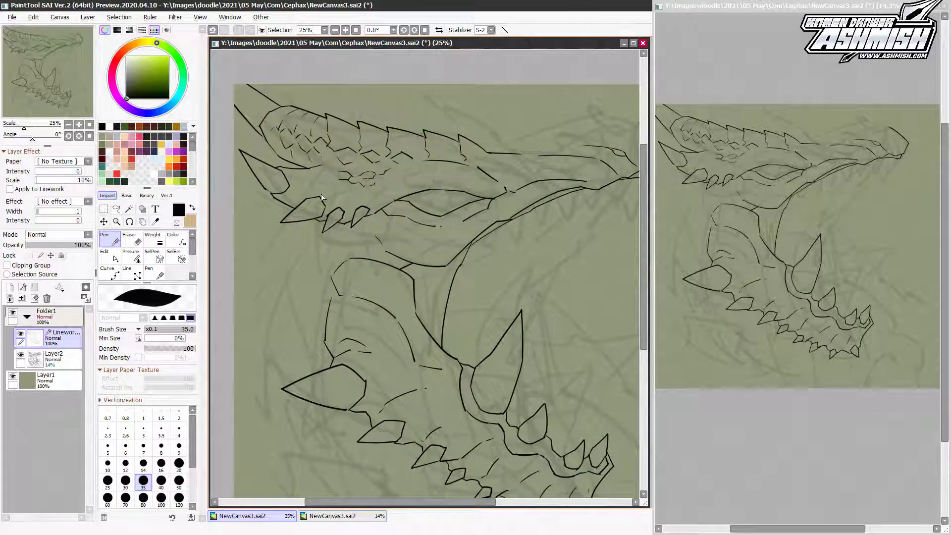
{"action": "key", "text": "h"}
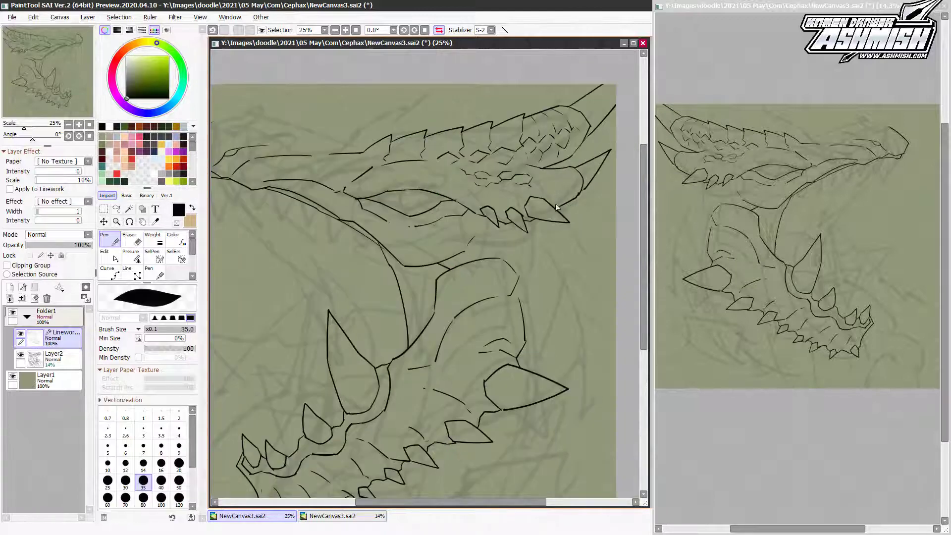
{"action": "left_click_drag", "start_coordinate": [406, 291], "coordinate": [478, 268]}
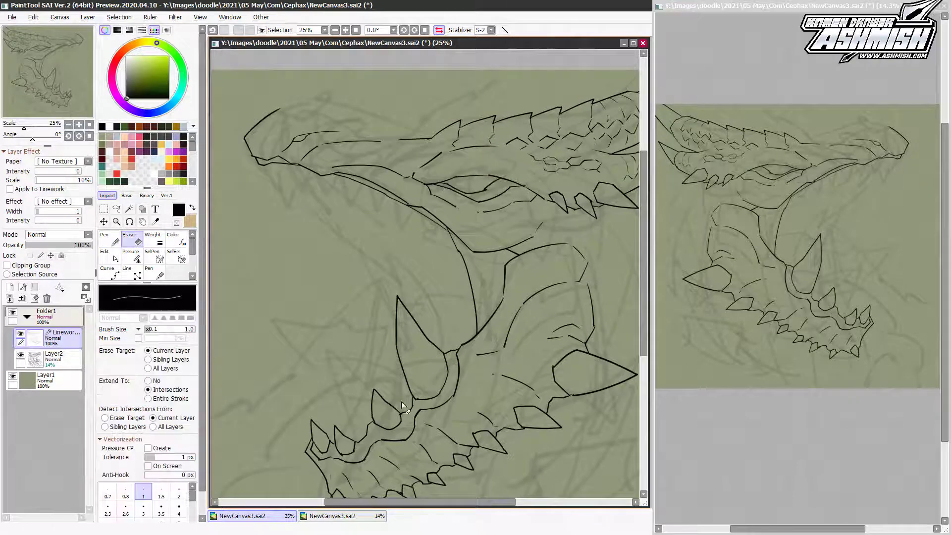
Extend the head's top outline to the right with the view unmirrored
{"action": "left_click_drag", "start_coordinate": [358, 115], "coordinate": [441, 123]}
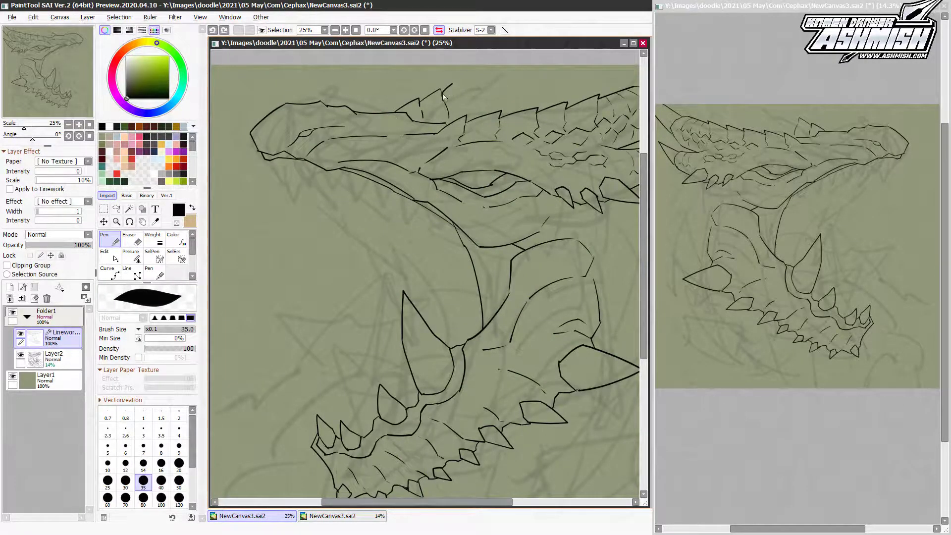
{"action": "left_click_drag", "start_coordinate": [506, 90], "coordinate": [474, 105]}
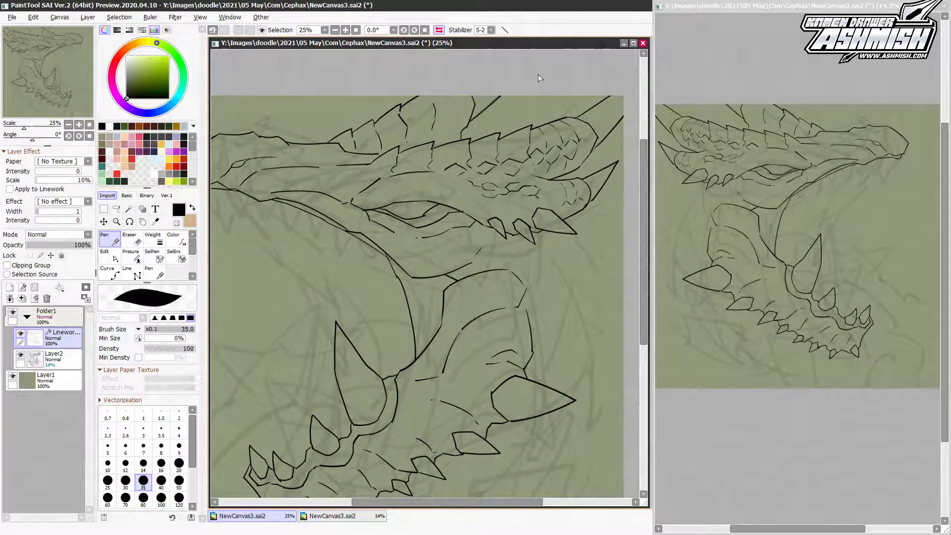
{"action": "key", "text": "h"}
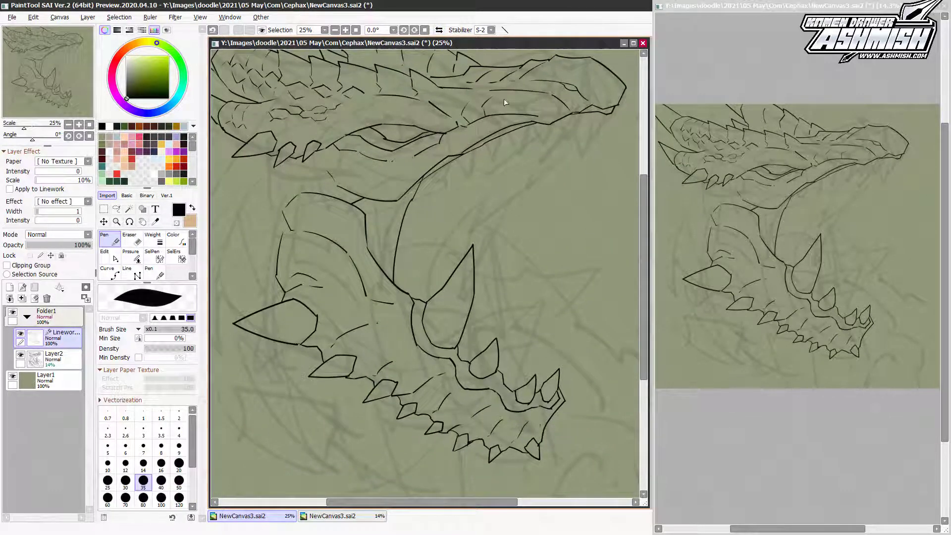
{"action": "left_click_drag", "start_coordinate": [504, 102], "coordinate": [569, 131]}
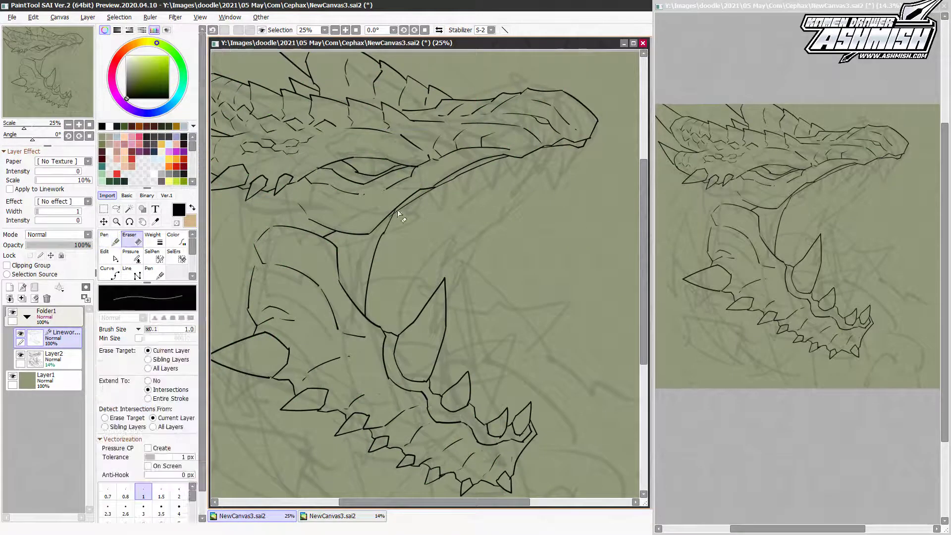
Ink small triangular teeth along the upper jaw, then free-transform part of the head
{"action": "left_click_drag", "start_coordinate": [414, 200], "coordinate": [425, 195]}
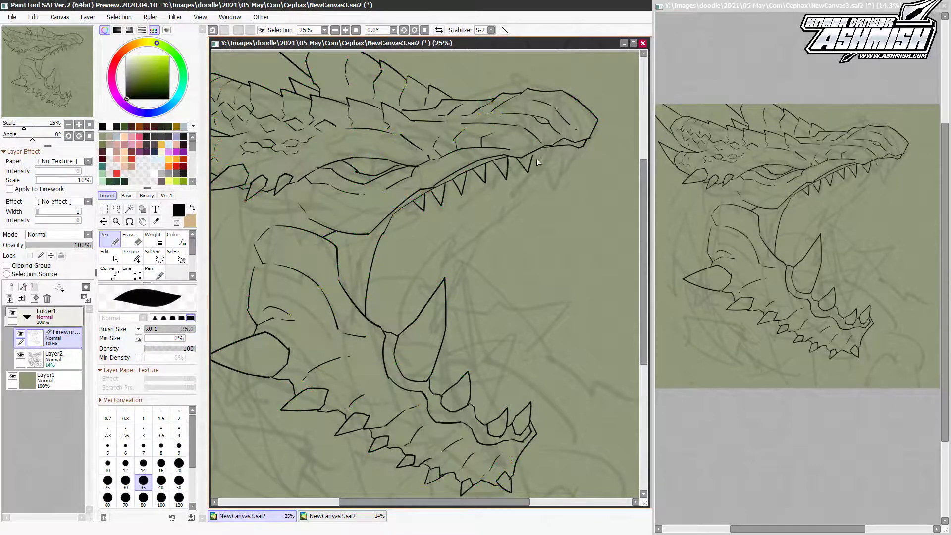
{"action": "left_click_drag", "start_coordinate": [569, 144], "coordinate": [584, 141]}
{"action": "key", "text": "e"}
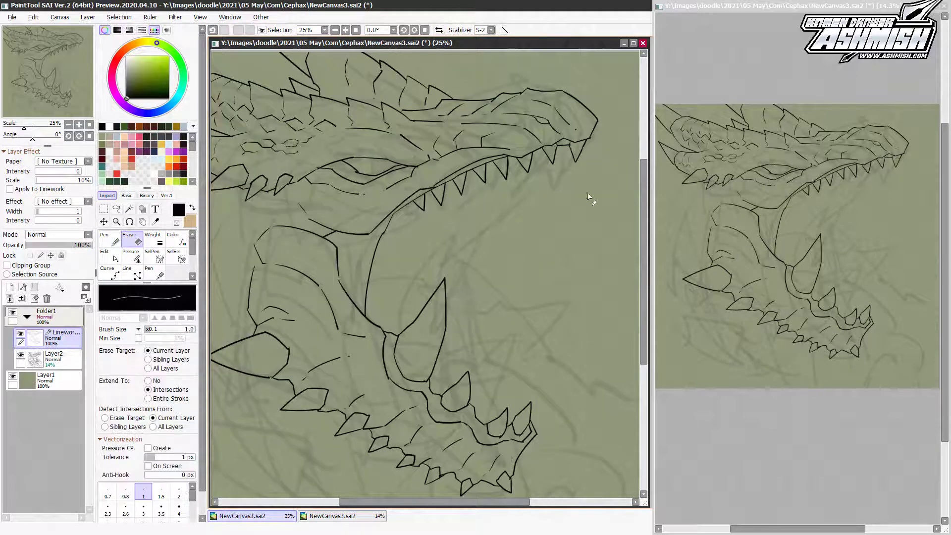
{"action": "key", "text": "n"}
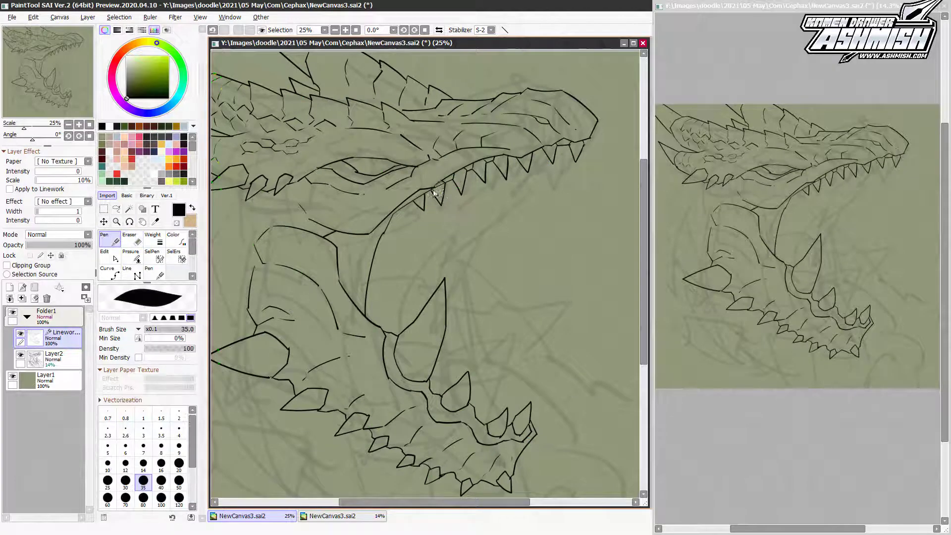
{"action": "scroll", "coordinate": [468, 197], "scroll_direction": "down", "scroll_amount": 1}
{"action": "key", "text": "h"}
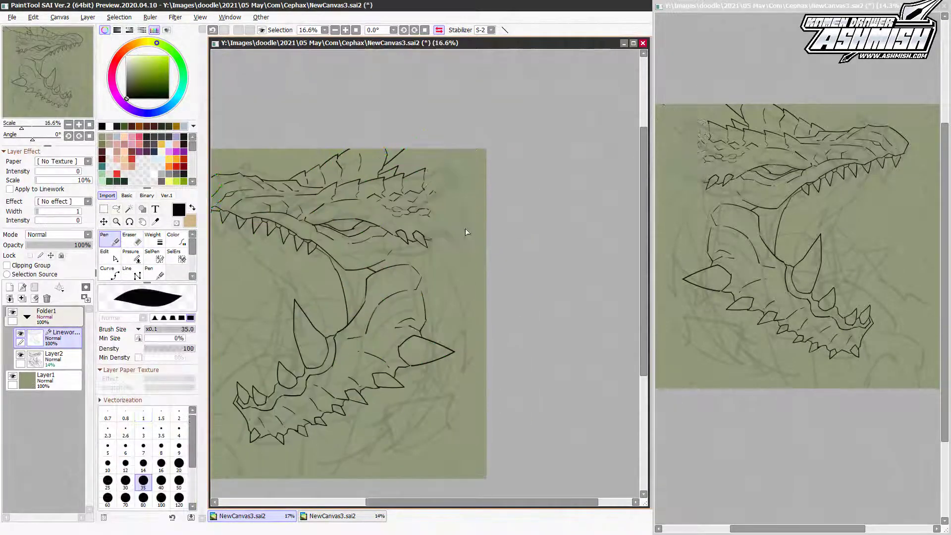
{"action": "key", "text": "ctrl+t"}
{"action": "scroll", "coordinate": [466, 228], "scroll_direction": "up", "scroll_amount": 1}
Confirm the head transform and undo the extra spike stroke under the eye
{"action": "key", "text": "h"}
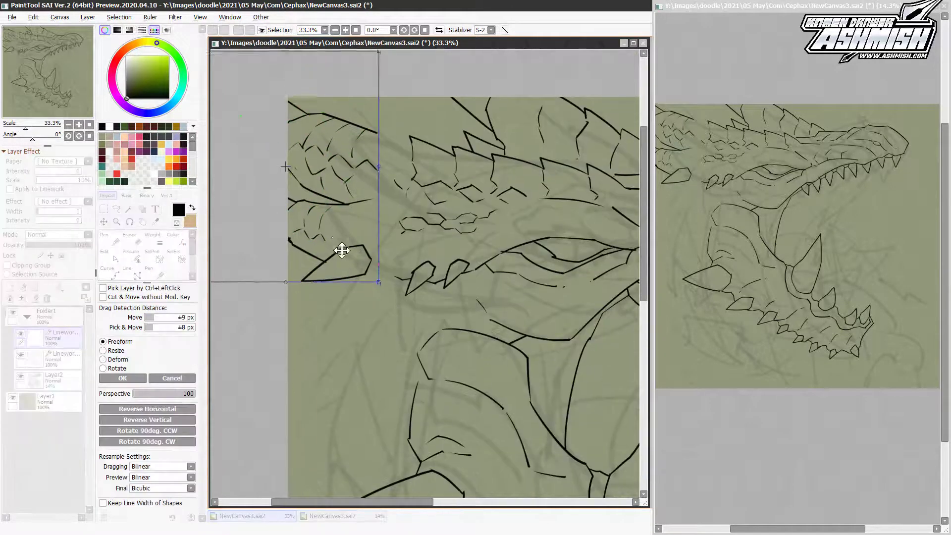
{"action": "key", "text": "Return"}
{"action": "key", "text": "h"}
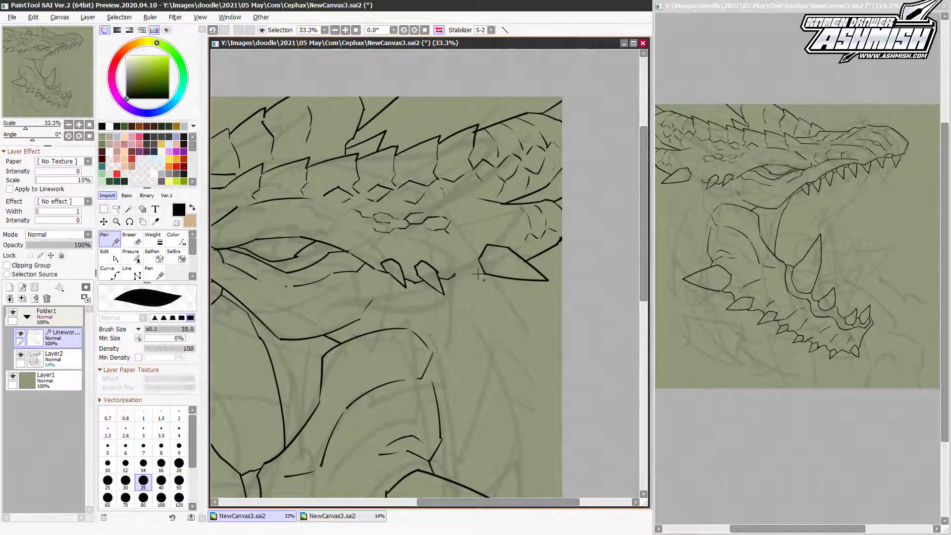
{"action": "key", "text": "h"}
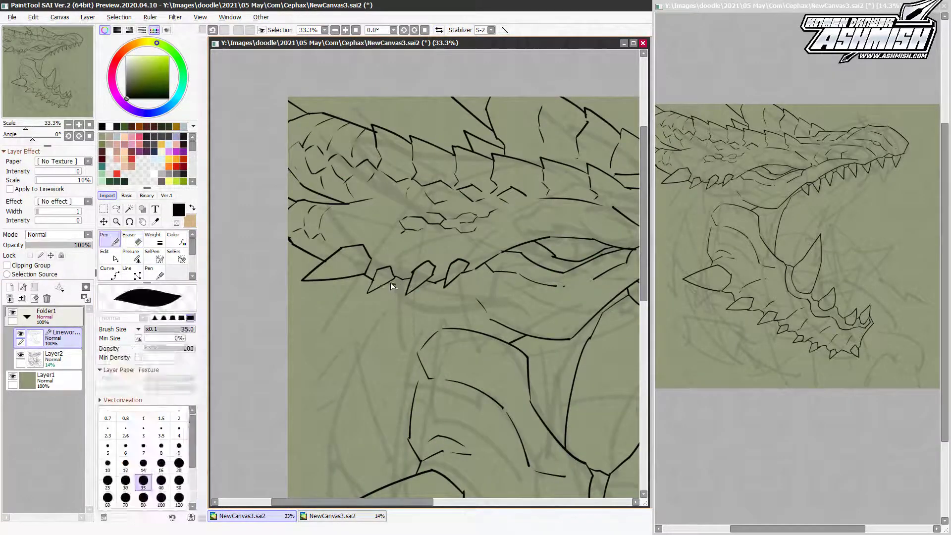
{"action": "key", "text": "e"}
{"action": "key", "text": "ctrl+z"}
{"action": "scroll", "coordinate": [368, 130], "scroll_direction": "down", "scroll_amount": 1}
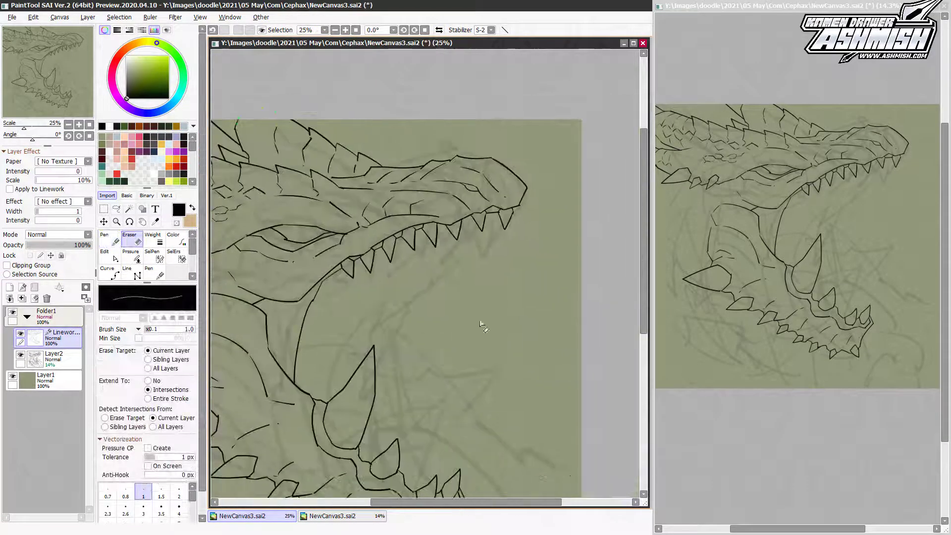
{"action": "scroll", "coordinate": [466, 379], "scroll_direction": "down", "scroll_amount": 2}
Ink a new jaw line and extend strokes into a row of lower-jaw teeth
{"action": "key", "text": "n"}
{"action": "key", "text": "h"}
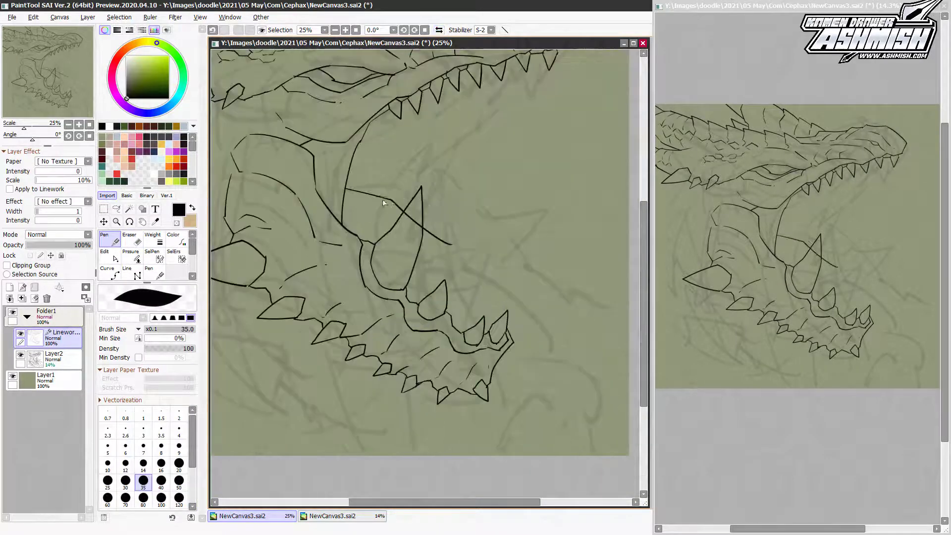
{"action": "left_click_drag", "start_coordinate": [504, 189], "coordinate": [445, 194]}
{"action": "key", "text": "e"}
{"action": "key", "text": "n"}
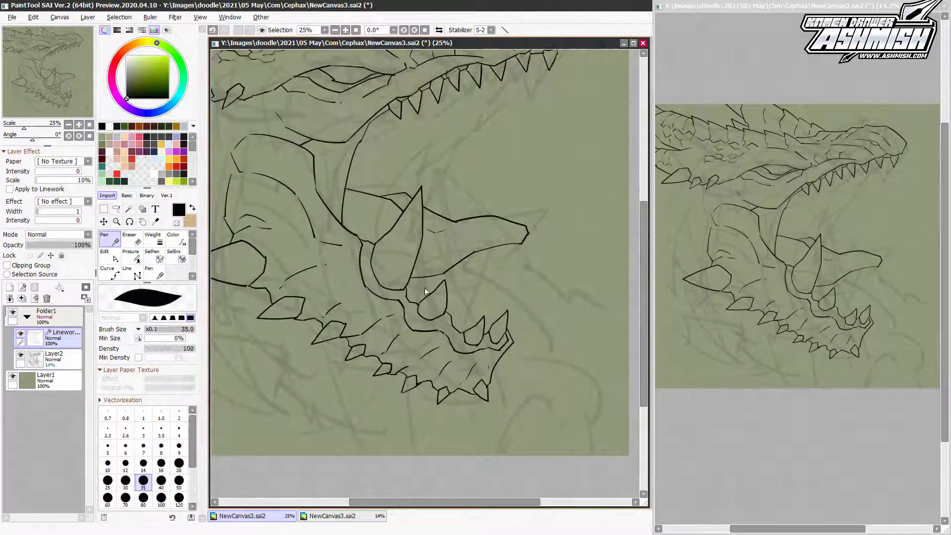
{"action": "key", "text": "h"}
{"action": "scroll", "coordinate": [507, 369], "scroll_direction": "down", "scroll_amount": 1}
{"action": "mouse_move", "coordinate": [454, 226]}
{"action": "left_mouse_down"}
{"action": "mouse_move", "coordinate": [479, 255]}
{"action": "mouse_move", "coordinate": [436, 212]}
{"action": "mouse_move", "coordinate": [472, 190]}
{"action": "left_mouse_up"}
{"action": "key", "text": "e"}
{"action": "key", "text": "n"}
{"action": "scroll", "coordinate": [490, 223], "scroll_direction": "up", "scroll_amount": 3}
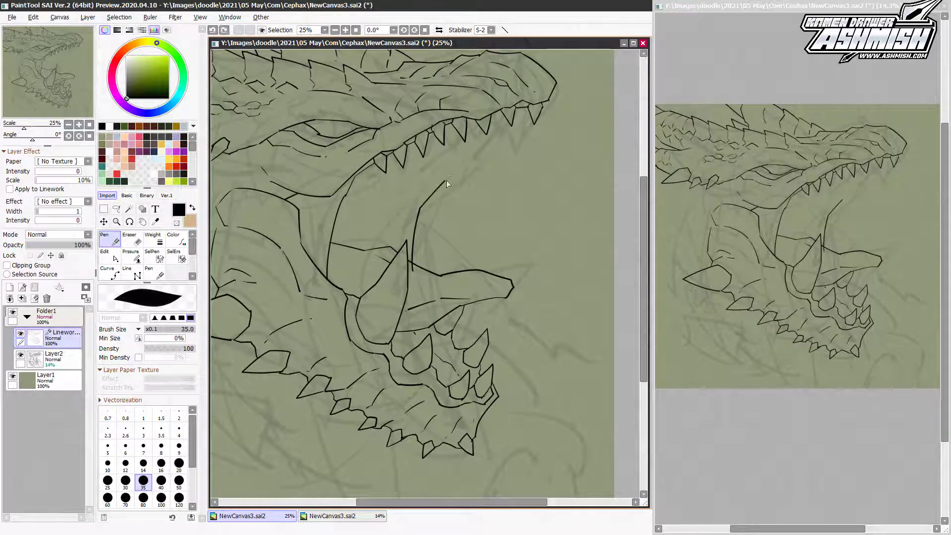
{"action": "scroll", "coordinate": [447, 180], "scroll_direction": "up", "scroll_amount": 1}
Draw two curved neck lines at the lower left with the view unmirrored
{"action": "key", "text": "h"}
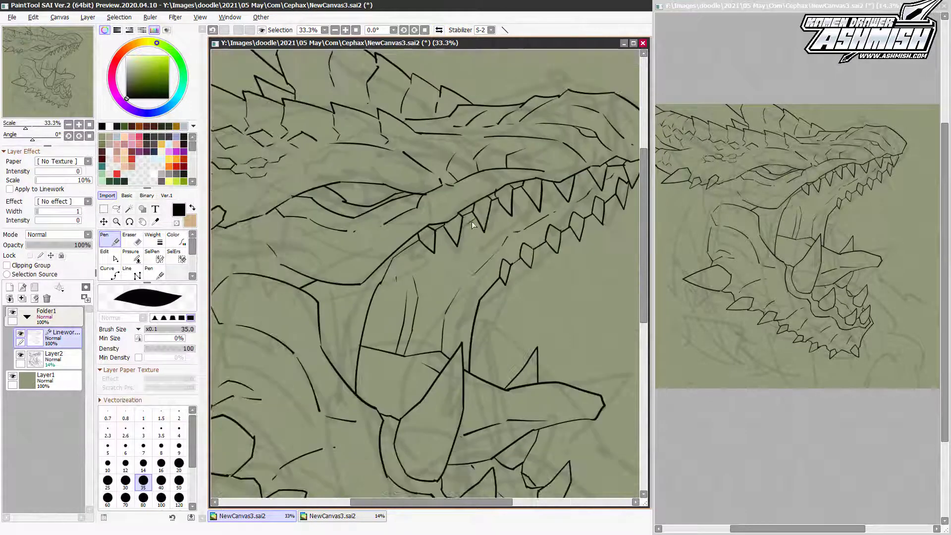
{"action": "scroll", "coordinate": [589, 145], "scroll_direction": "right", "scroll_amount": 2}
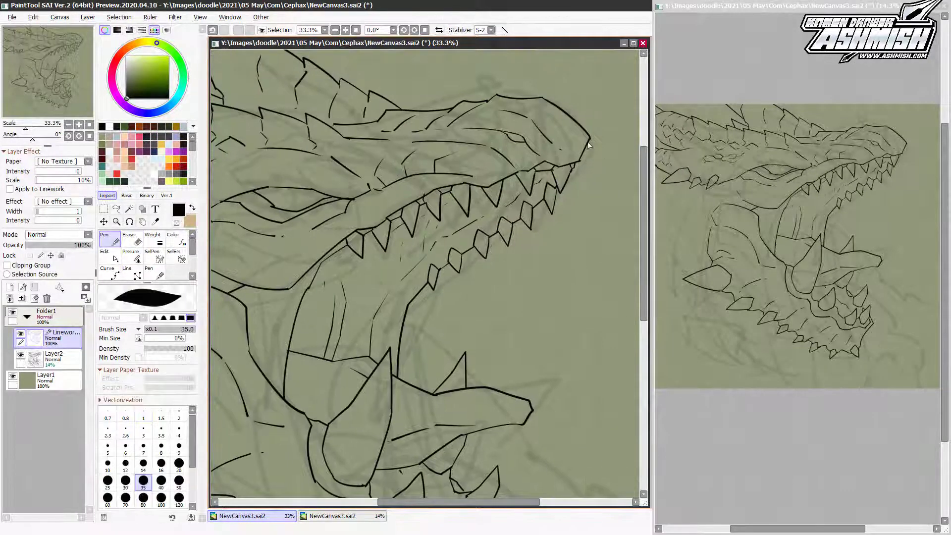
{"action": "scroll", "coordinate": [441, 294], "scroll_direction": "down", "scroll_amount": 1}
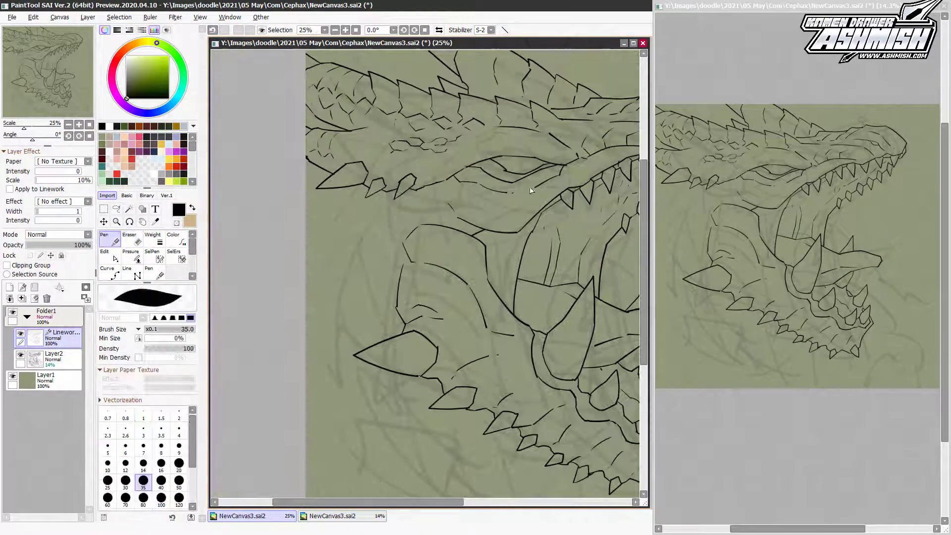
{"action": "scroll", "coordinate": [424, 232], "scroll_direction": "down", "scroll_amount": 1}
{"action": "left_click_drag", "start_coordinate": [411, 229], "coordinate": [388, 402]}
{"action": "left_click_drag", "start_coordinate": [410, 261], "coordinate": [389, 388]}
Bring the jaw spikes into view and draw a V-shaped stroke below them
{"action": "scroll", "coordinate": [446, 387], "scroll_direction": "up", "scroll_amount": 1}
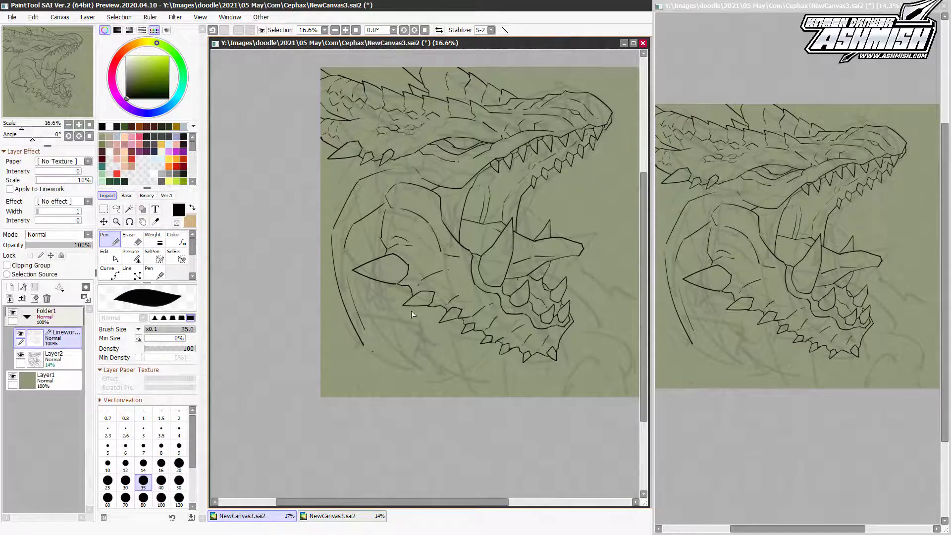
{"action": "scroll", "coordinate": [436, 288], "scroll_direction": "up", "scroll_amount": 1}
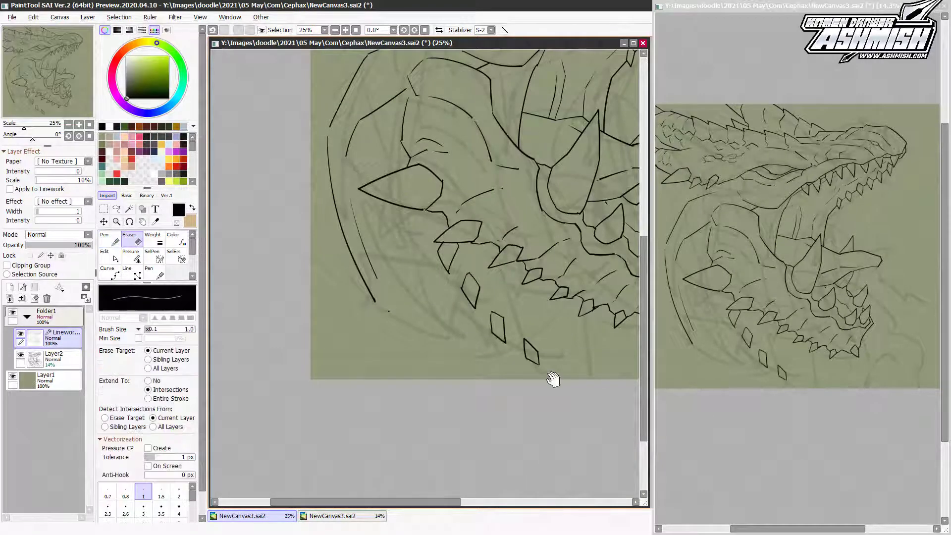
{"action": "scroll", "coordinate": [533, 391], "scroll_direction": "down", "scroll_amount": 1}
{"action": "left_click_drag", "start_coordinate": [495, 317], "coordinate": [492, 275]}
{"action": "scroll", "coordinate": [416, 229], "scroll_direction": "up", "scroll_amount": 1}
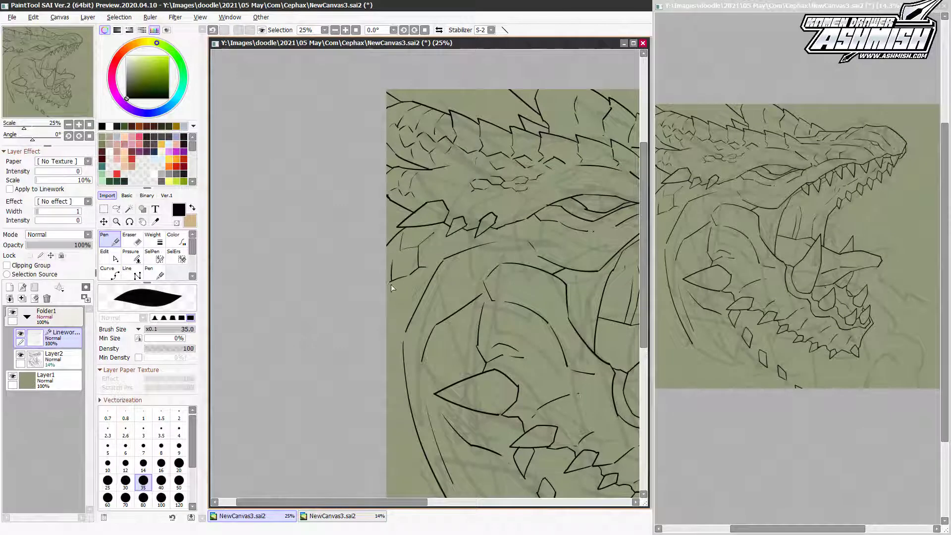
{"action": "left_click_drag", "start_coordinate": [489, 346], "coordinate": [463, 210]}
{"action": "scroll", "coordinate": [397, 393], "scroll_direction": "down", "scroll_amount": 2}
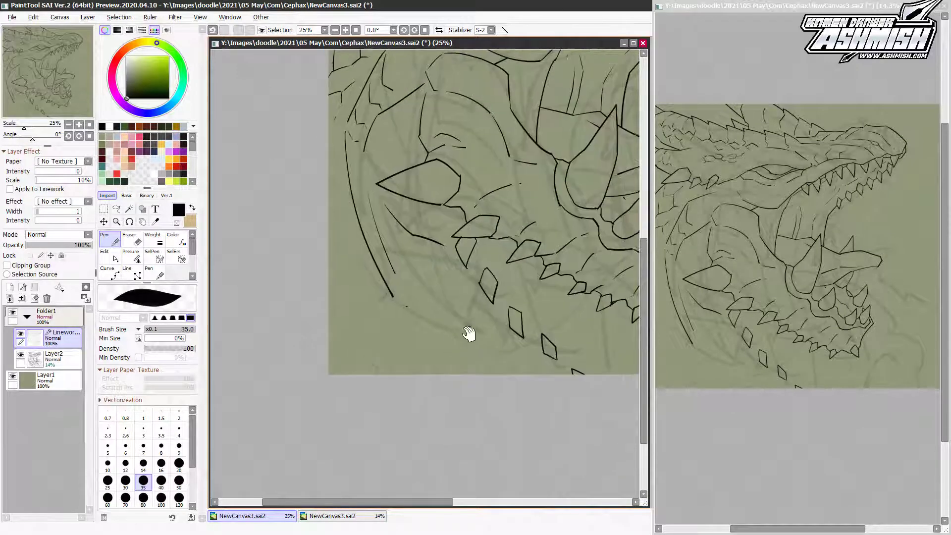
{"action": "left_click_drag", "start_coordinate": [349, 241], "coordinate": [388, 321]}
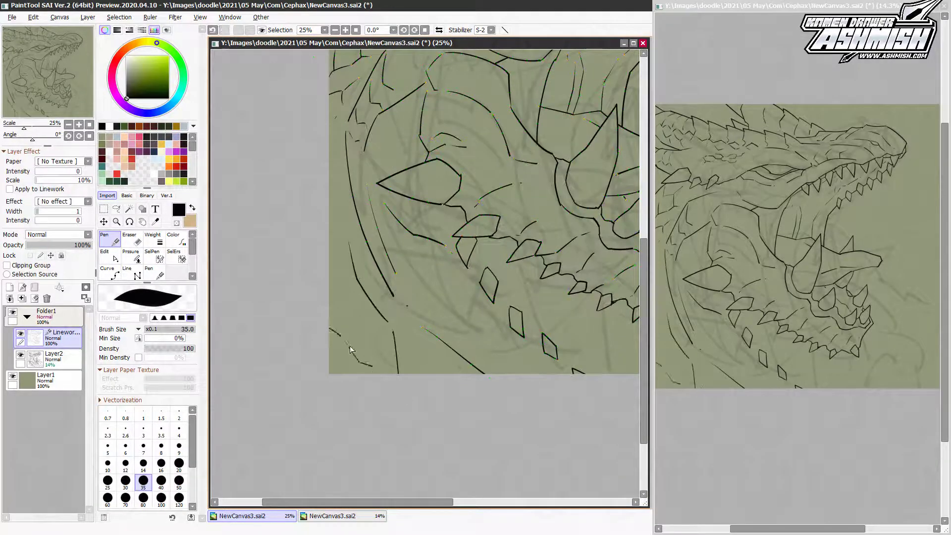
{"action": "key", "text": "ctrl+z"}
{"action": "mouse_move", "coordinate": [336, 336]}
{"action": "left_mouse_down"}
{"action": "mouse_move", "coordinate": [372, 342]}
{"action": "mouse_move", "coordinate": [542, 234]}
{"action": "mouse_move", "coordinate": [478, 206]}
{"action": "mouse_move", "coordinate": [437, 241]}
{"action": "mouse_move", "coordinate": [433, 304]}
{"action": "left_mouse_up"}
Add two curved neck lines to the right of the jaw spikes
{"action": "scroll", "coordinate": [478, 206], "scroll_direction": "up", "scroll_amount": 1}
{"action": "scroll", "coordinate": [437, 242], "scroll_direction": "down", "scroll_amount": 1}
{"action": "left_click_drag", "start_coordinate": [510, 285], "coordinate": [502, 301]}
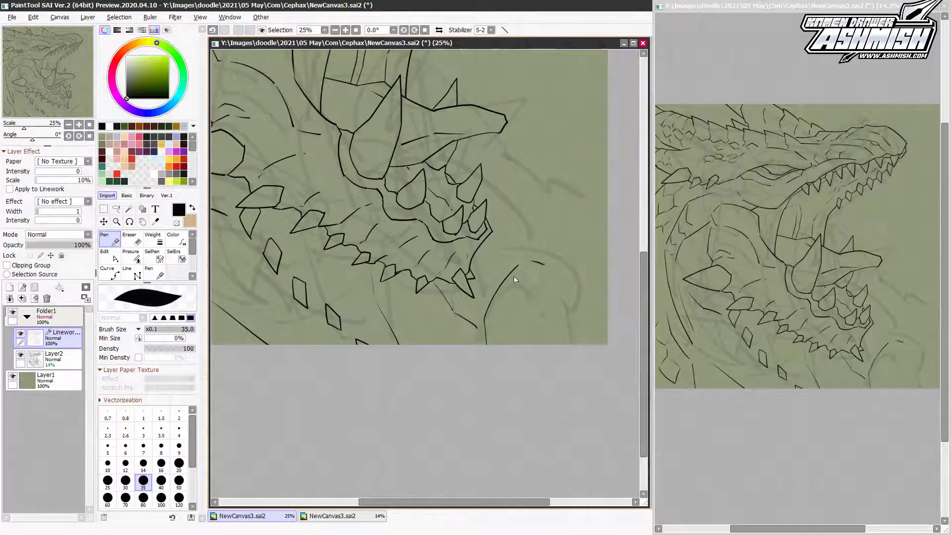
{"action": "left_click_drag", "start_coordinate": [576, 242], "coordinate": [528, 317]}
Redraw the long neck curve flatter to the right edge and add a tall spike beside it
{"action": "left_click_drag", "start_coordinate": [584, 266], "coordinate": [539, 331]}
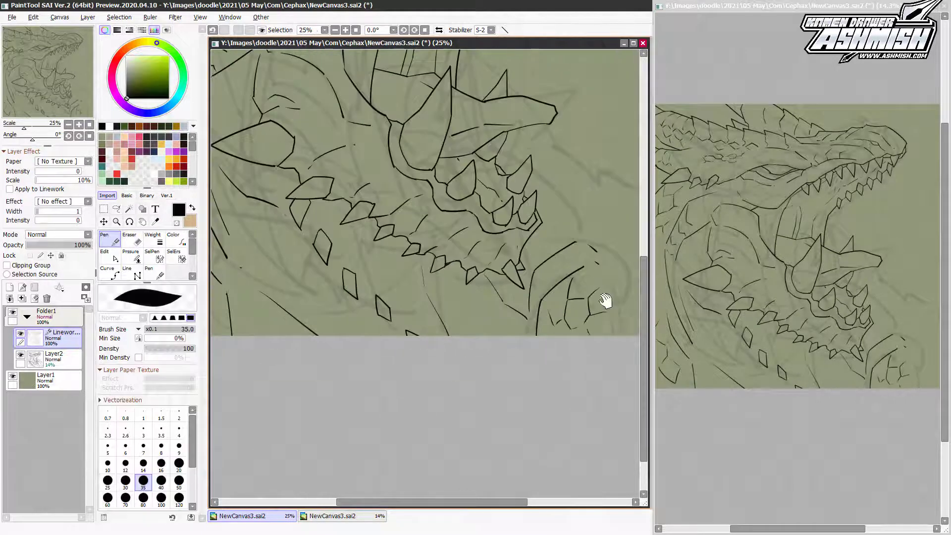
{"action": "scroll", "coordinate": [605, 240], "scroll_direction": "down", "scroll_amount": 1}
{"action": "left_click_drag", "start_coordinate": [543, 259], "coordinate": [622, 315]}
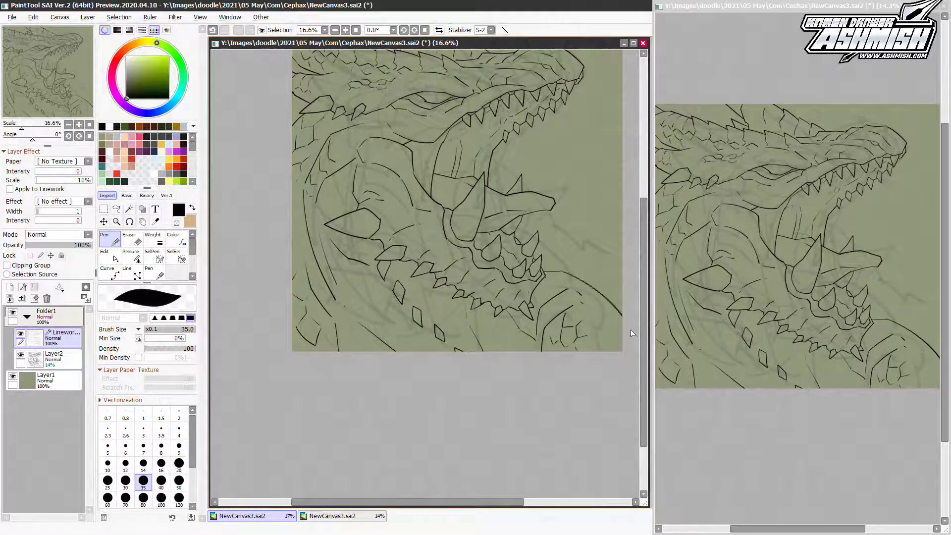
{"action": "key", "text": "ctrl+z"}
{"action": "left_click_drag", "start_coordinate": [549, 264], "coordinate": [622, 308]}
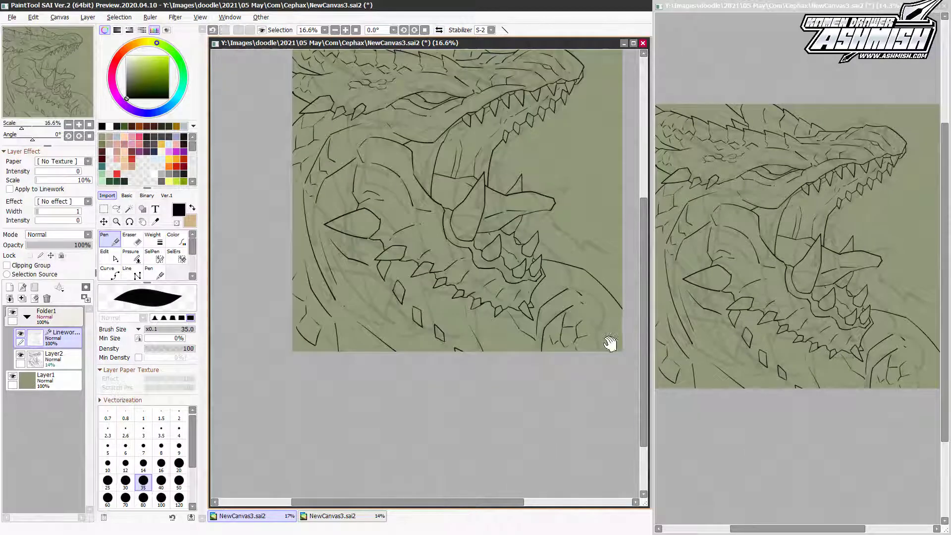
{"action": "scroll", "coordinate": [610, 343], "scroll_direction": "up", "scroll_amount": 1}
{"action": "mouse_move", "coordinate": [579, 275]}
{"action": "left_mouse_down"}
{"action": "mouse_move", "coordinate": [505, 206]}
{"action": "mouse_move", "coordinate": [580, 255]}
{"action": "left_mouse_up"}
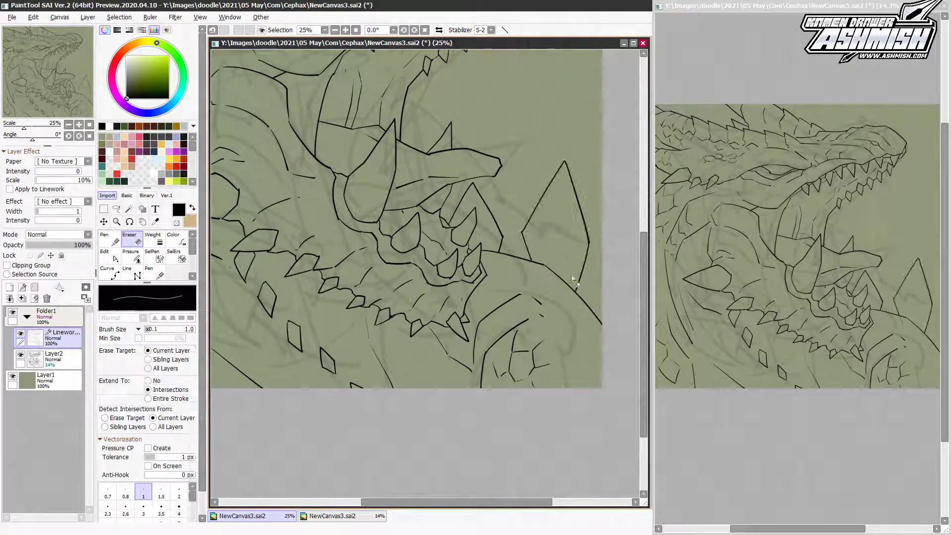
Redraw the tall spike behind the neck, check it mirrored, and zoom out to 16.6%
{"action": "key", "text": "ctrl+z"}
{"action": "left_click_drag", "start_coordinate": [513, 225], "coordinate": [570, 236]}
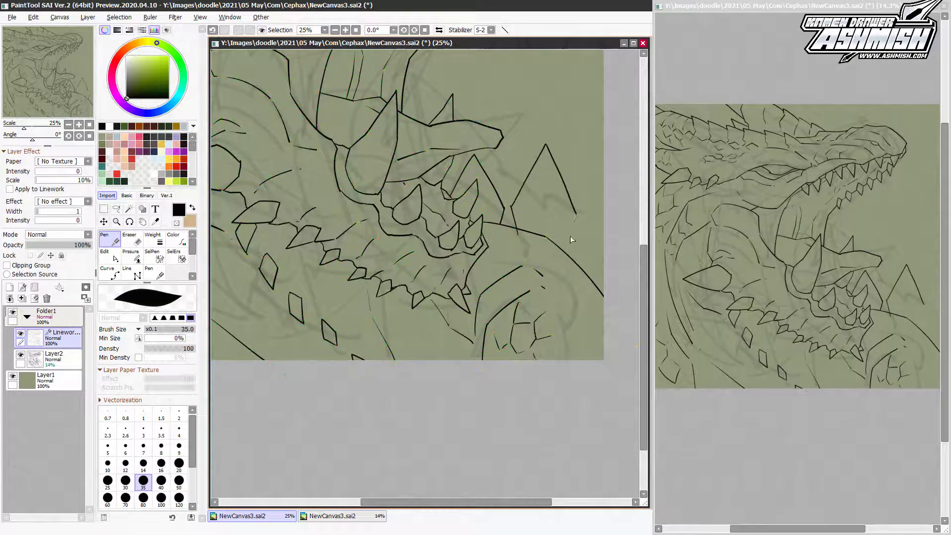
{"action": "key", "text": "h"}
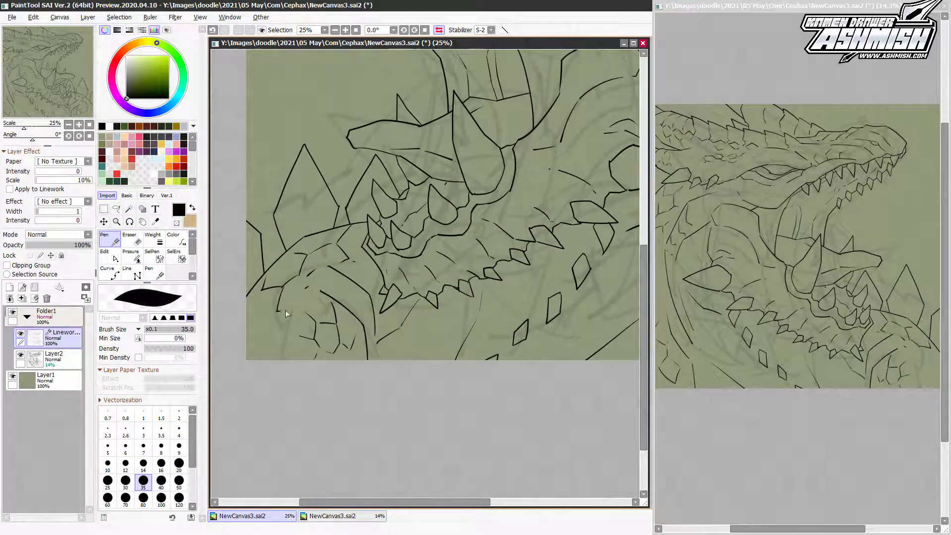
{"action": "key", "text": "h"}
{"action": "key", "text": "h"}
{"action": "key", "text": "h"}
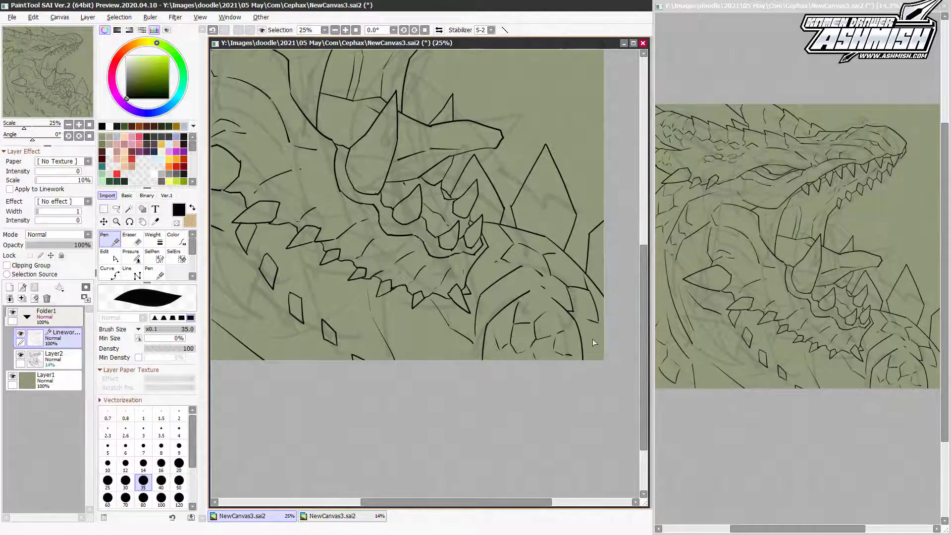
{"action": "scroll", "coordinate": [552, 256], "scroll_direction": "up", "scroll_amount": 2}
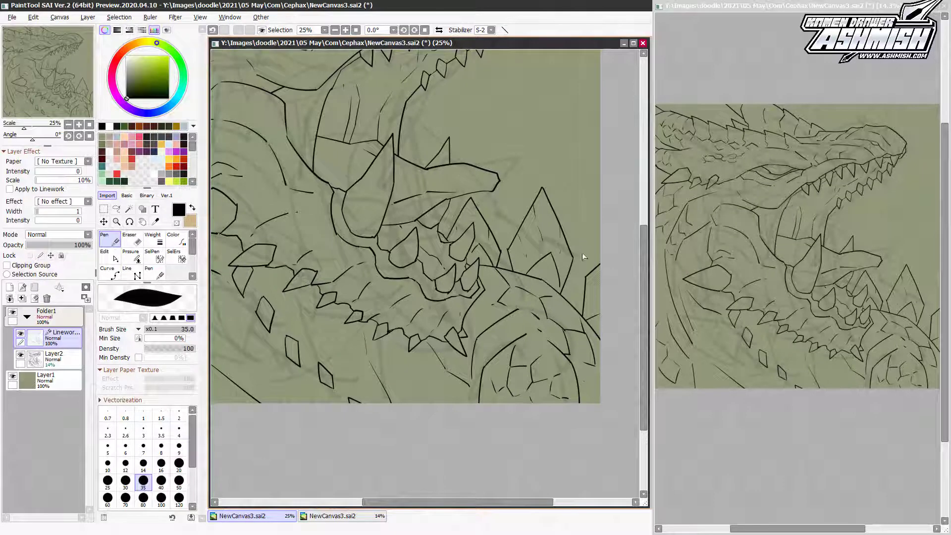
{"action": "scroll", "coordinate": [570, 382], "scroll_direction": "down", "scroll_amount": 1}
{"action": "scroll", "coordinate": [575, 377], "scroll_direction": "down", "scroll_amount": 1}
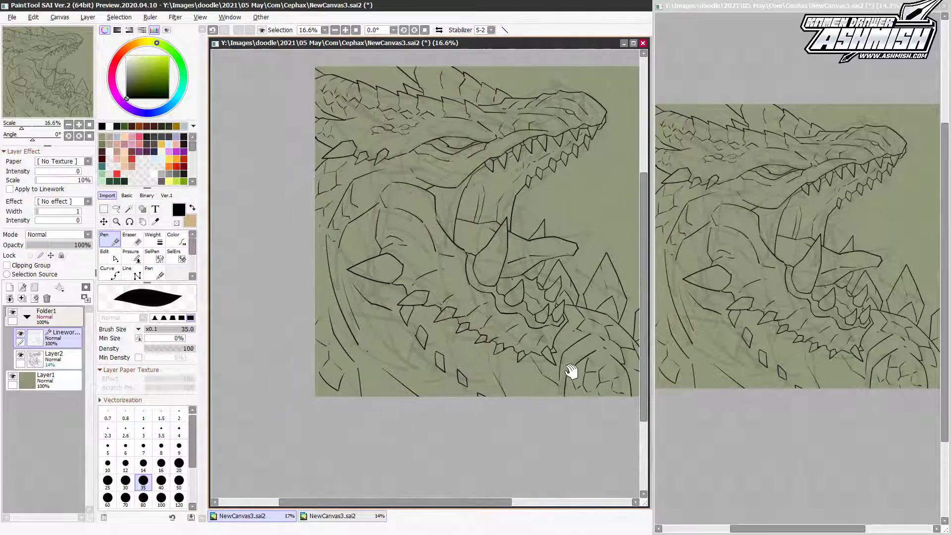
Create a new colour layer folder and paint black into the throat
{"action": "left_click", "coordinate": [47, 300]}
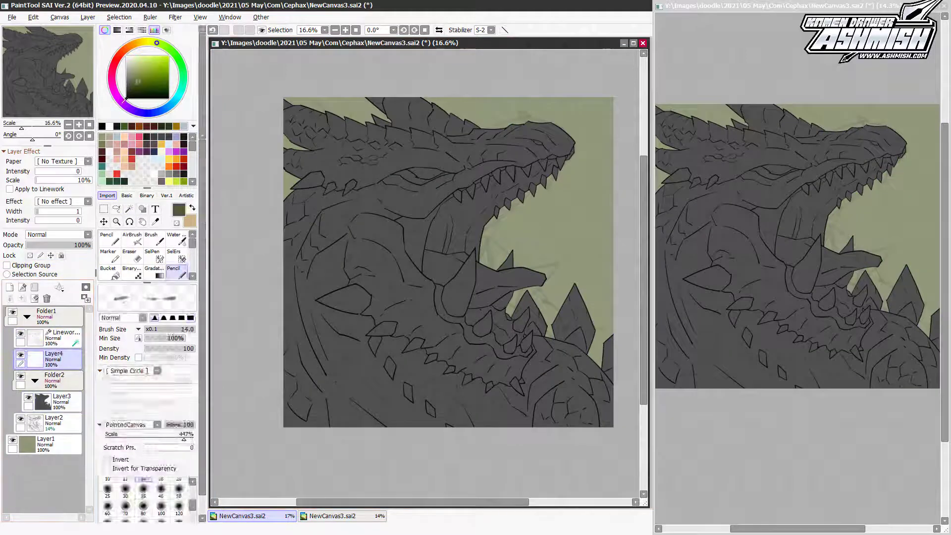
{"action": "left_click_drag", "start_coordinate": [439, 208], "coordinate": [452, 264]}
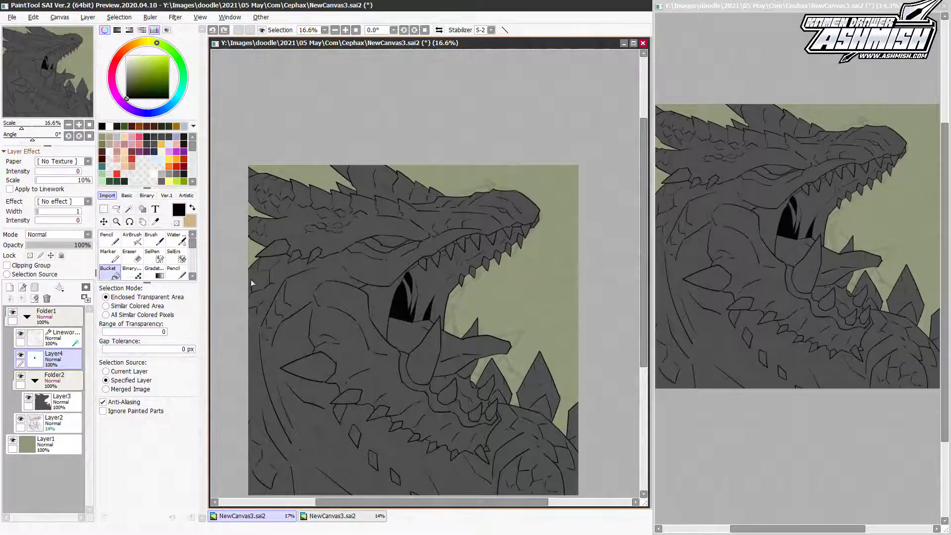
{"action": "scroll", "coordinate": [431, 276], "scroll_direction": "up", "scroll_amount": 2}
{"action": "key", "text": "n"}
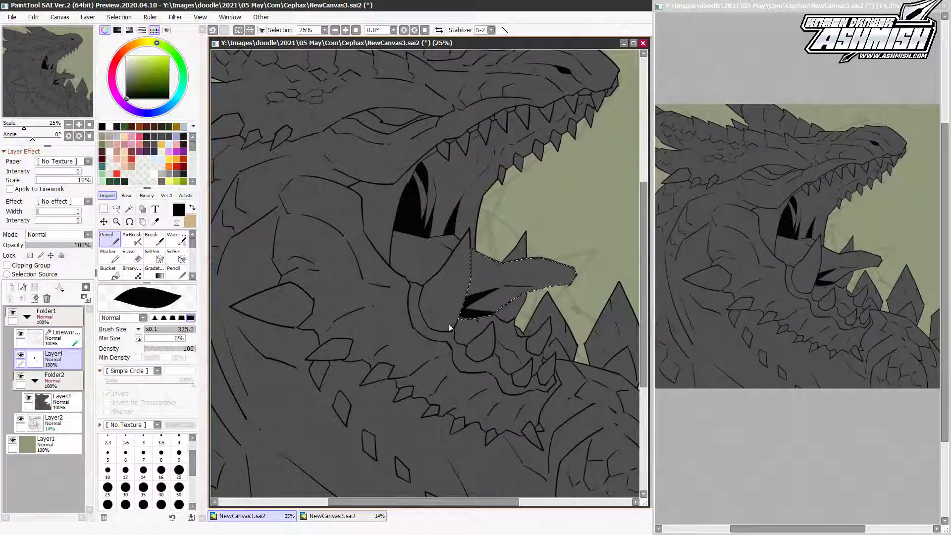
{"action": "scroll", "coordinate": [472, 257], "scroll_direction": "up", "scroll_amount": 1}
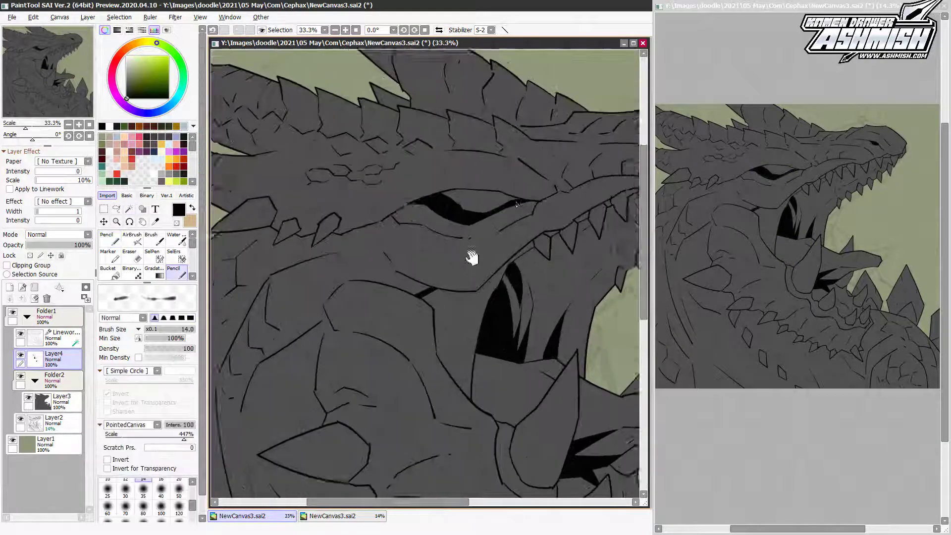
Enlarge the painting brush and add a new layer for the shadows
{"action": "scroll", "coordinate": [495, 198], "scroll_direction": "down", "scroll_amount": 1}
{"action": "key", "text": "n"}
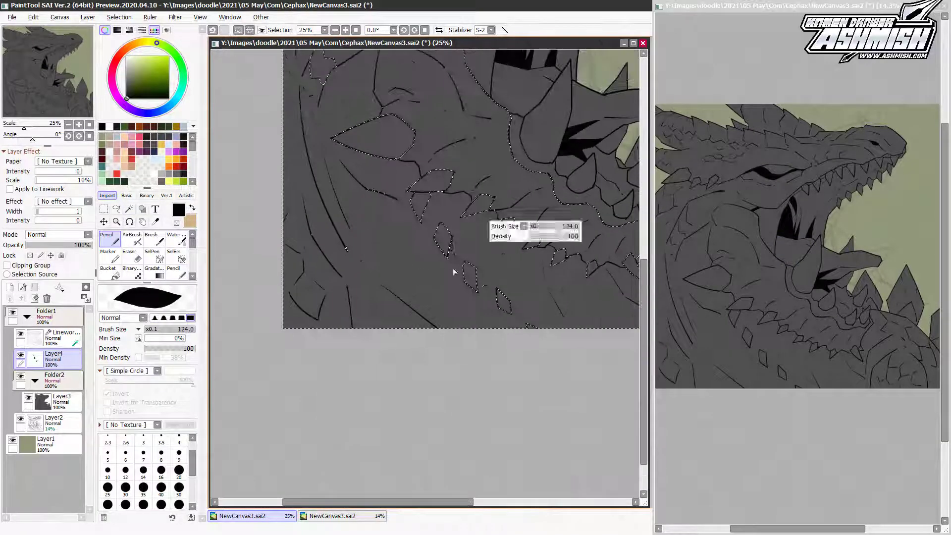
{"action": "left_click_drag", "start_coordinate": [516, 304], "coordinate": [468, 410]}
{"action": "mouse_move", "coordinate": [506, 283]}
{"action": "left_mouse_down"}
{"action": "mouse_move", "coordinate": [559, 276]}
{"action": "mouse_move", "coordinate": [403, 259]}
{"action": "left_mouse_up"}
{"action": "left_click", "coordinate": [441, 328]}
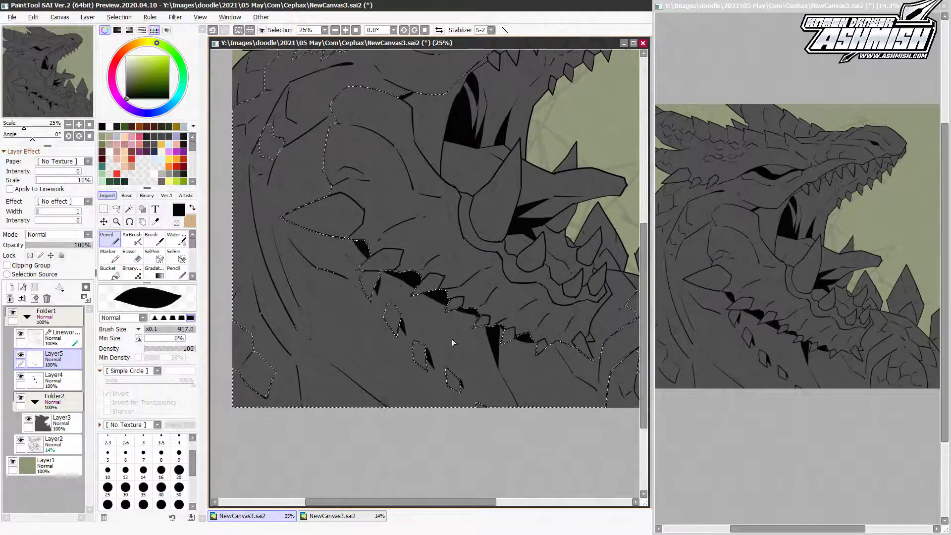
{"action": "scroll", "coordinate": [453, 322], "scroll_direction": "down", "scroll_amount": 1}
Deselect, frame the throat and jaw, and check them mirrored at different zoom levels
{"action": "key", "text": "ctrl+d"}
{"action": "scroll", "coordinate": [477, 213], "scroll_direction": "up", "scroll_amount": 3}
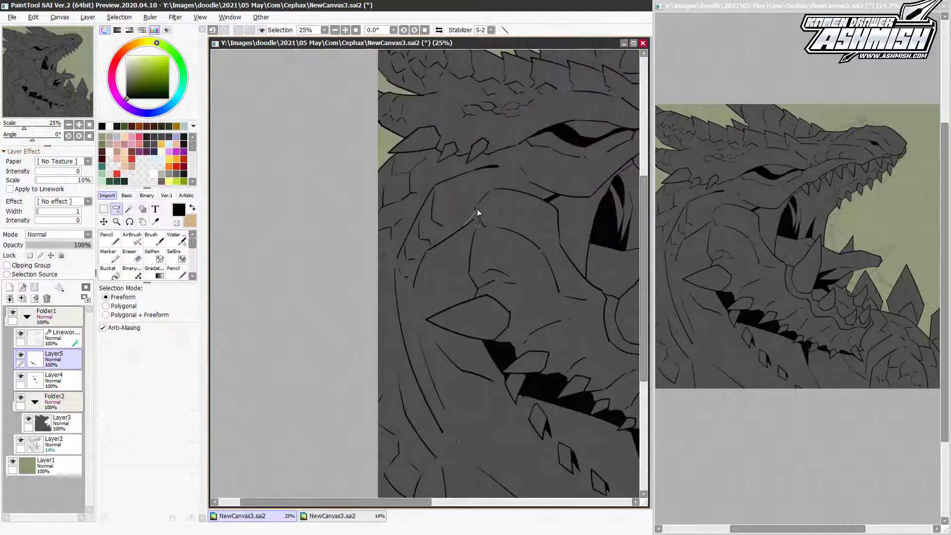
{"action": "scroll", "coordinate": [475, 213], "scroll_direction": "up", "scroll_amount": 2}
{"action": "scroll", "coordinate": [466, 227], "scroll_direction": "left", "scroll_amount": 2}
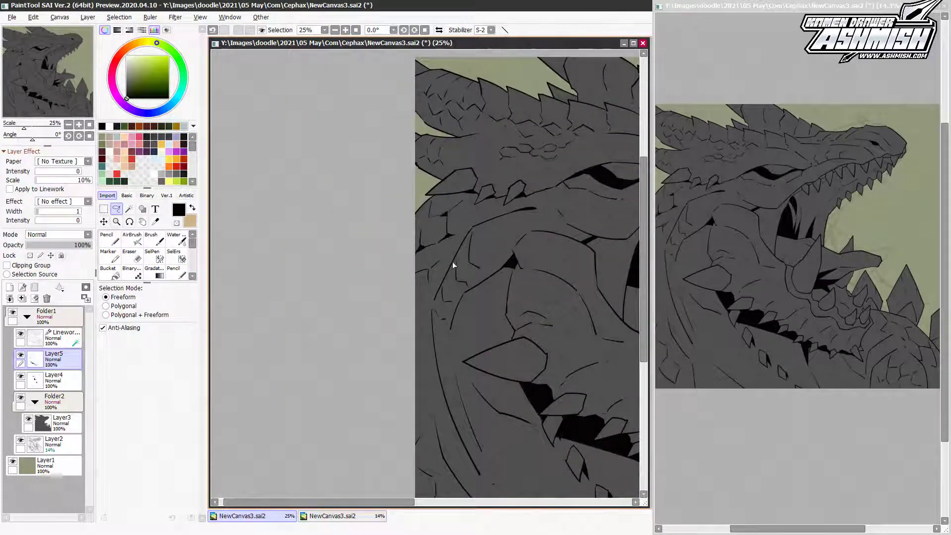
{"action": "scroll", "coordinate": [474, 289], "scroll_direction": "up", "scroll_amount": 3}
{"action": "scroll", "coordinate": [474, 289], "scroll_direction": "right", "scroll_amount": 3}
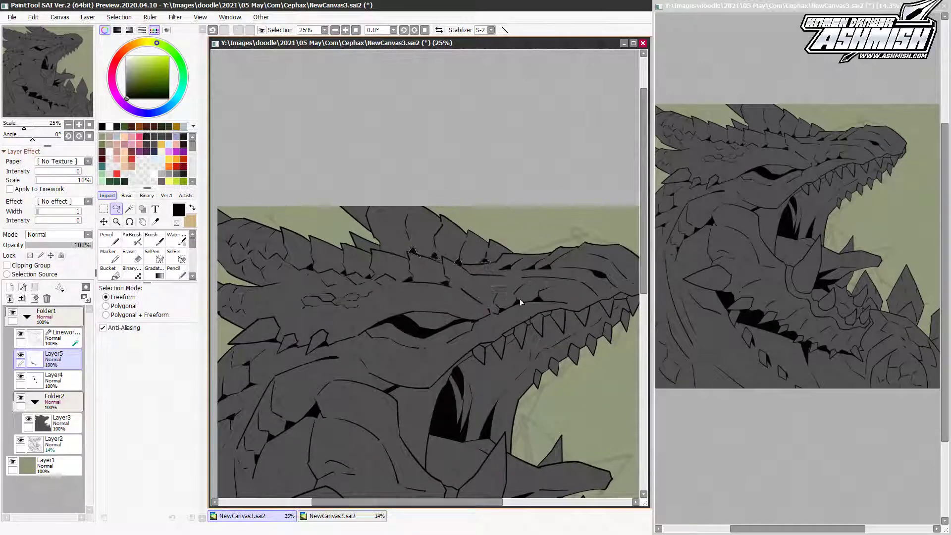
{"action": "mouse_move", "coordinate": [562, 459]}
{"action": "left_mouse_down"}
{"action": "mouse_move", "coordinate": [468, 313]}
{"action": "mouse_move", "coordinate": [466, 234]}
{"action": "left_mouse_up"}
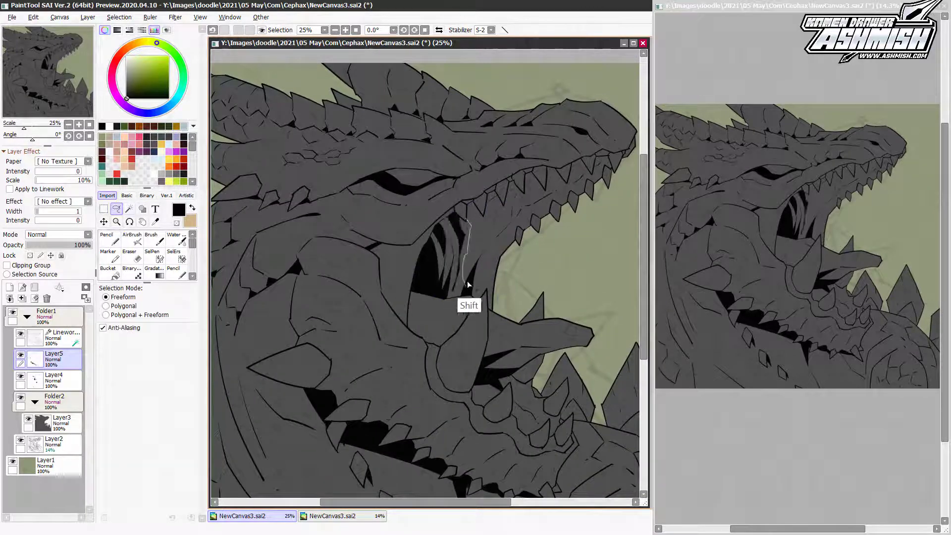
{"action": "left_click_drag", "start_coordinate": [477, 297], "coordinate": [486, 243]}
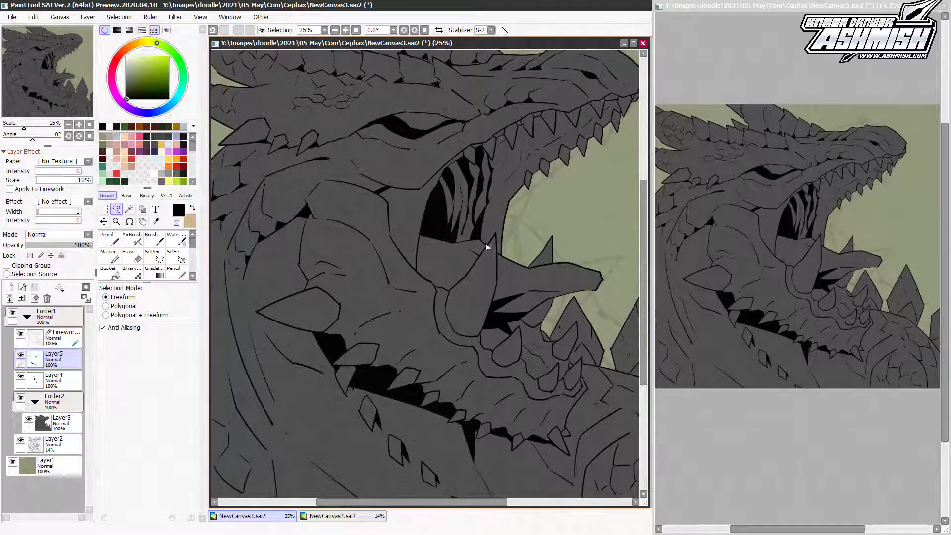
{"action": "key", "text": "h"}
{"action": "key", "text": "h"}
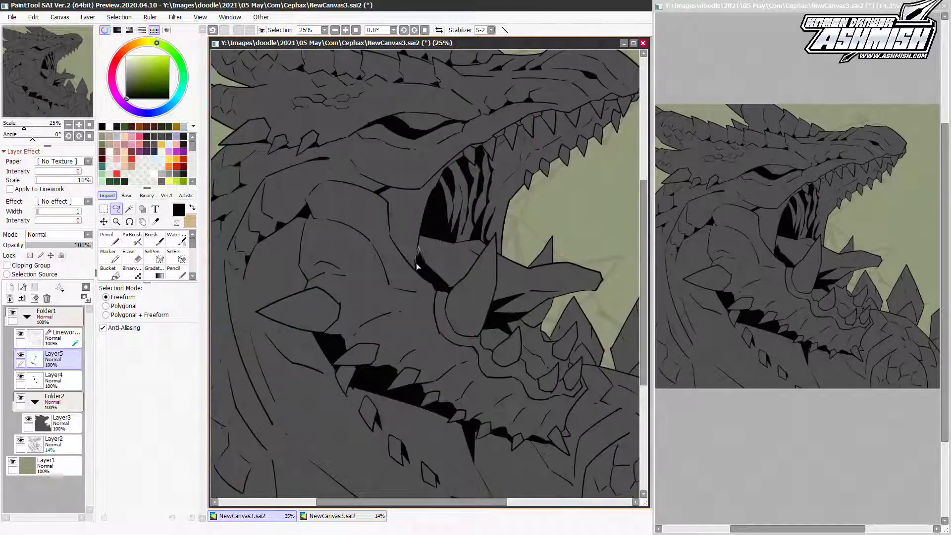
{"action": "scroll", "coordinate": [417, 263], "scroll_direction": "down", "scroll_amount": 2}
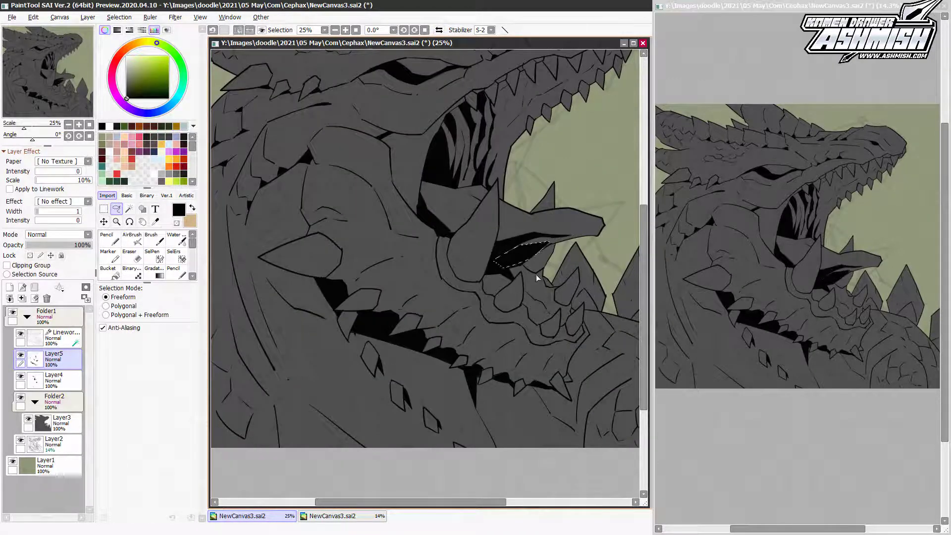
{"action": "key", "text": "ctrl+minus"}
{"action": "key", "text": "ctrl+plus"}
{"action": "key", "text": "ctrl+plus"}
{"action": "key", "text": "h"}
{"action": "key", "text": "h"}
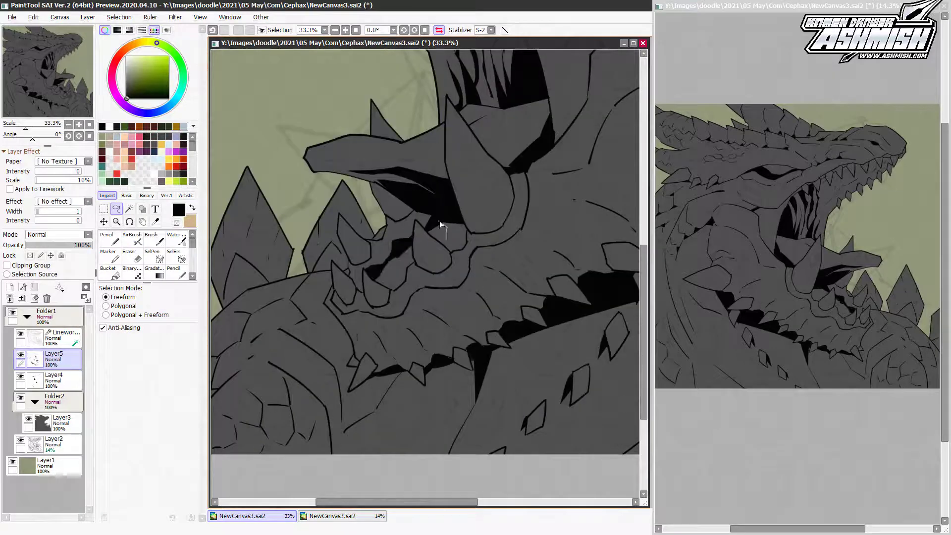
{"action": "scroll", "coordinate": [448, 245], "scroll_direction": "down", "scroll_amount": 2}
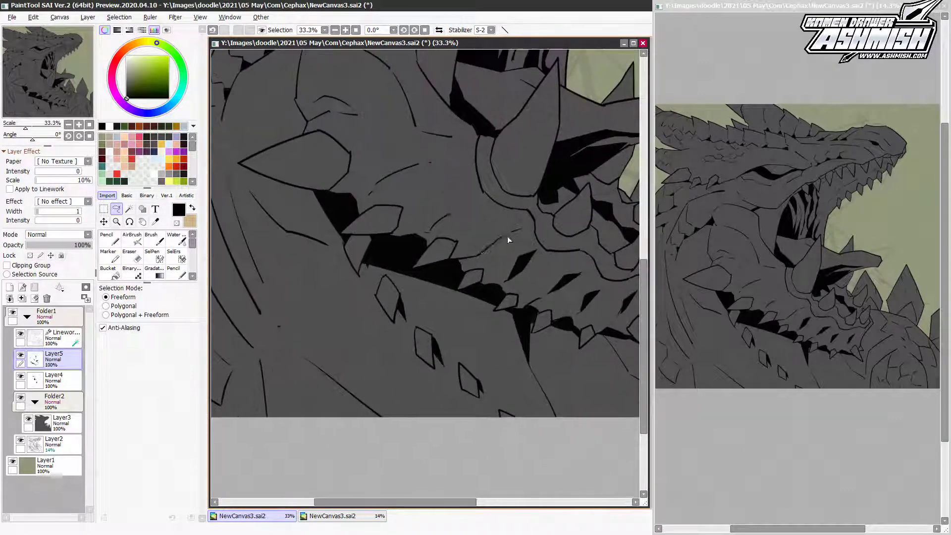
{"action": "scroll", "coordinate": [471, 219], "scroll_direction": "left", "scroll_amount": 5}
{"action": "key", "text": "ctrl+minus"}
Lasso black shadow shapes among the neck scales and beside the eye
{"action": "left_click_drag", "start_coordinate": [416, 287], "coordinate": [429, 253]}
{"action": "scroll", "coordinate": [492, 361], "scroll_direction": "right", "scroll_amount": 5}
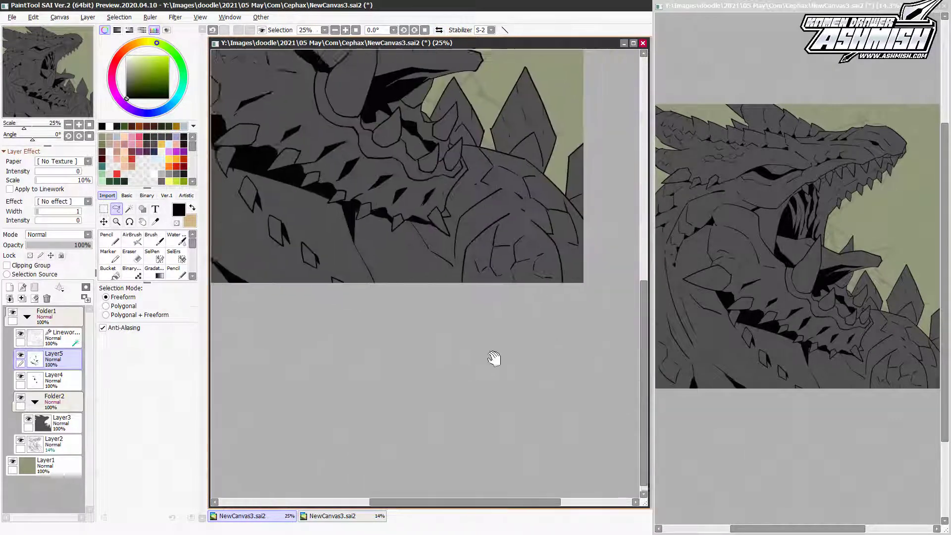
{"action": "key", "text": "ctrl+plus"}
{"action": "scroll", "coordinate": [585, 337], "scroll_direction": "right", "scroll_amount": 4}
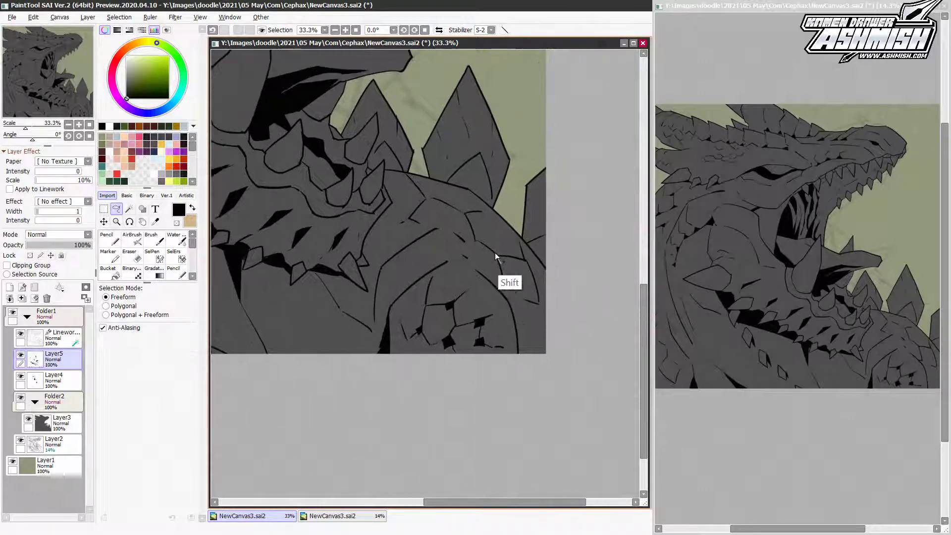
{"action": "scroll", "coordinate": [496, 277], "scroll_direction": "up", "scroll_amount": 1}
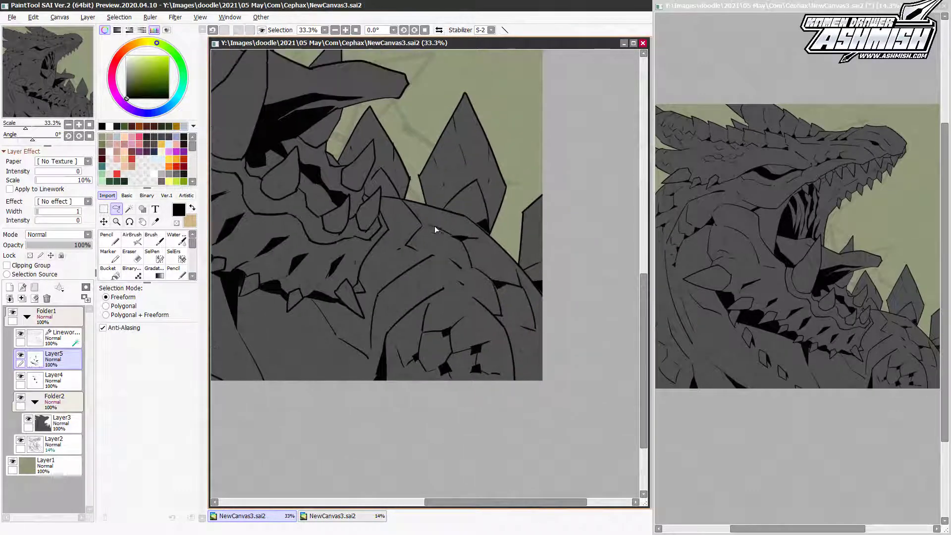
{"action": "scroll", "coordinate": [442, 254], "scroll_direction": "left", "scroll_amount": 3}
{"action": "scroll", "coordinate": [442, 254], "scroll_direction": "up", "scroll_amount": 1}
{"action": "left_click_drag", "start_coordinate": [360, 212], "coordinate": [519, 261]}
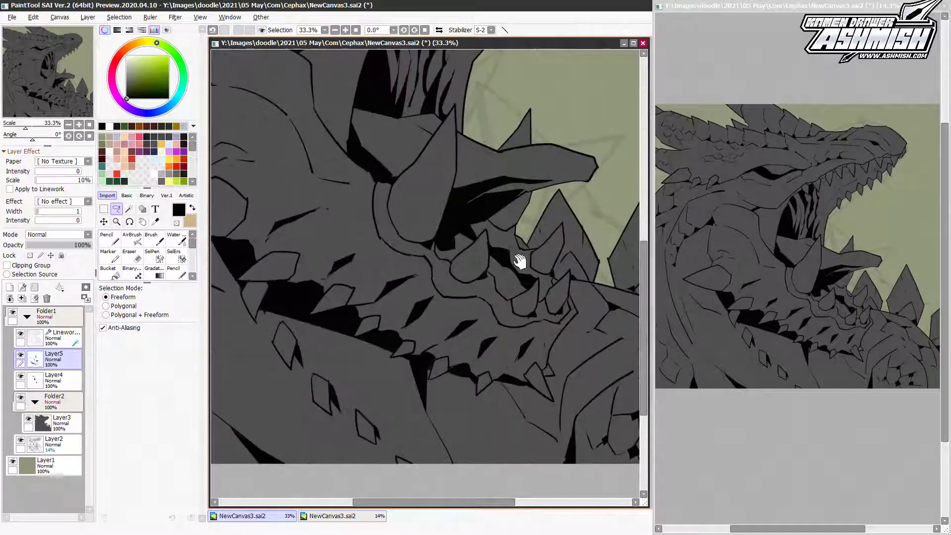
{"action": "scroll", "coordinate": [483, 281], "scroll_direction": "up", "scroll_amount": 5}
{"action": "scroll", "coordinate": [452, 248], "scroll_direction": "up", "scroll_amount": 2}
{"action": "scroll", "coordinate": [443, 197], "scroll_direction": "up", "scroll_amount": 2}
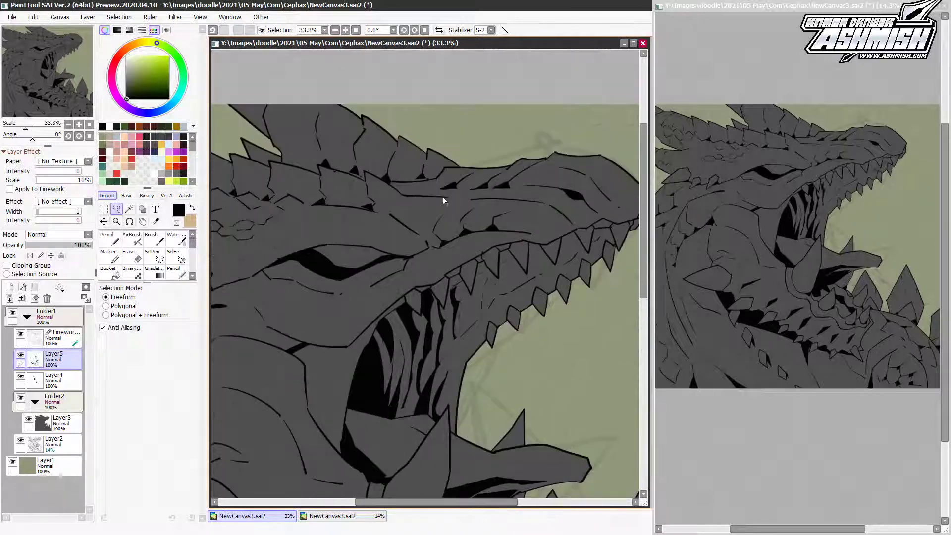
{"action": "scroll", "coordinate": [532, 224], "scroll_direction": "down", "scroll_amount": 2}
{"action": "scroll", "coordinate": [533, 224], "scroll_direction": "left", "scroll_amount": 3}
{"action": "scroll", "coordinate": [537, 177], "scroll_direction": "right", "scroll_amount": 1}
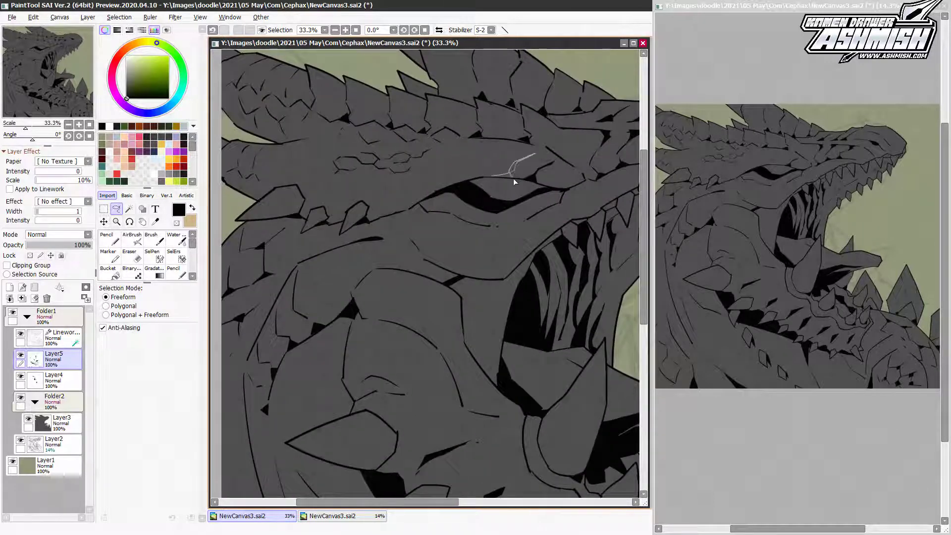
{"action": "left_click_drag", "start_coordinate": [445, 188], "coordinate": [428, 178]}
Clear the selection, zoom out on the lower neck, and flip the view back to unmirrored
{"action": "key", "text": "ctrl+shift+n"}
{"action": "key", "text": "n"}
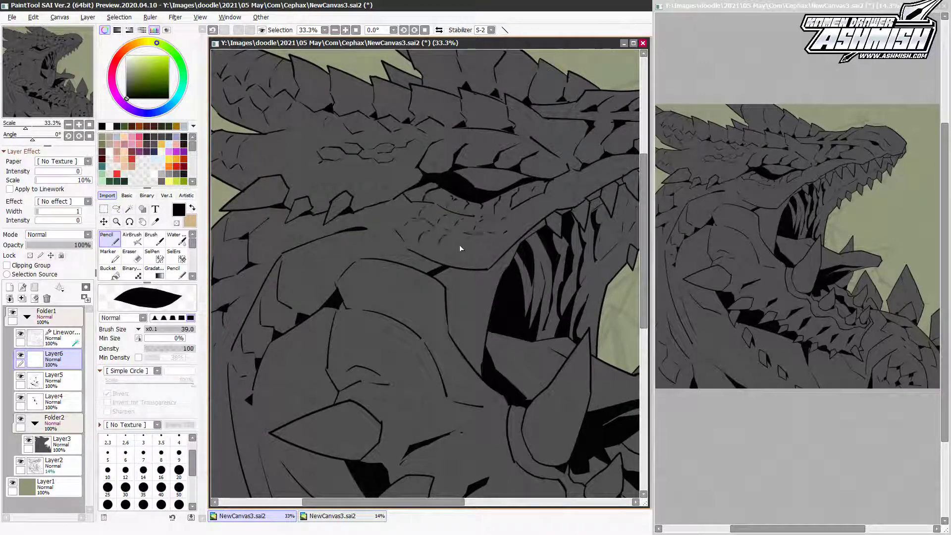
{"action": "scroll", "coordinate": [509, 227], "scroll_direction": "down", "scroll_amount": 2}
{"action": "scroll", "coordinate": [509, 226], "scroll_direction": "left", "scroll_amount": 3}
{"action": "scroll", "coordinate": [414, 174], "scroll_direction": "down", "scroll_amount": 3}
{"action": "key", "text": "minus"}
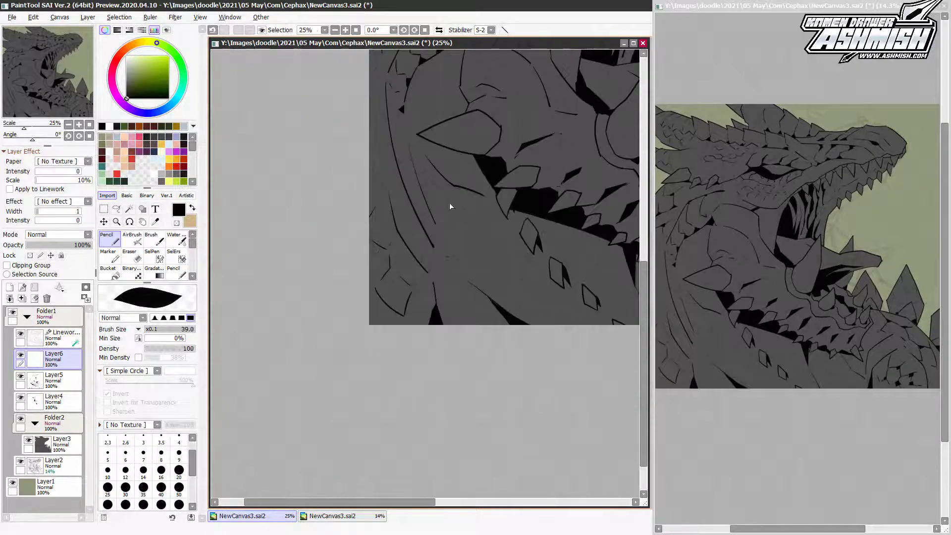
{"action": "key", "text": "h"}
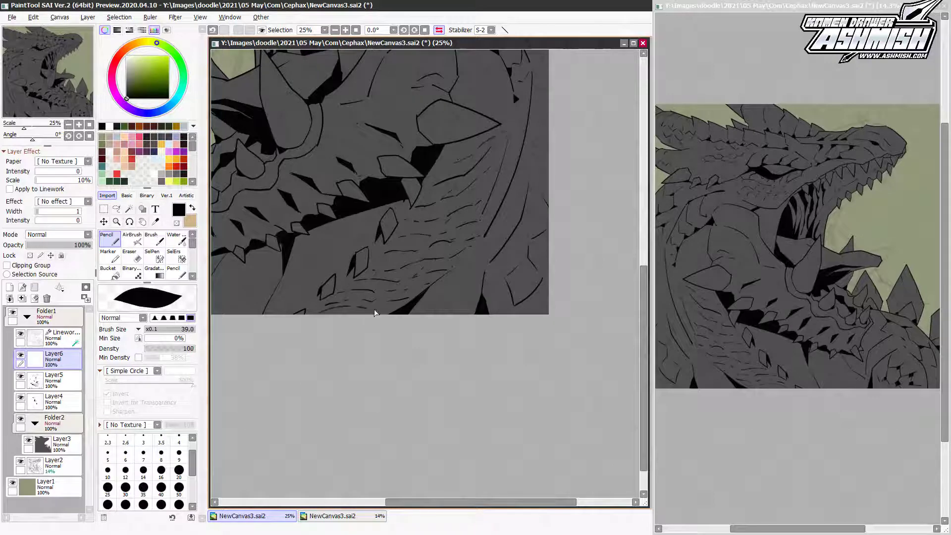
{"action": "key", "text": "h"}
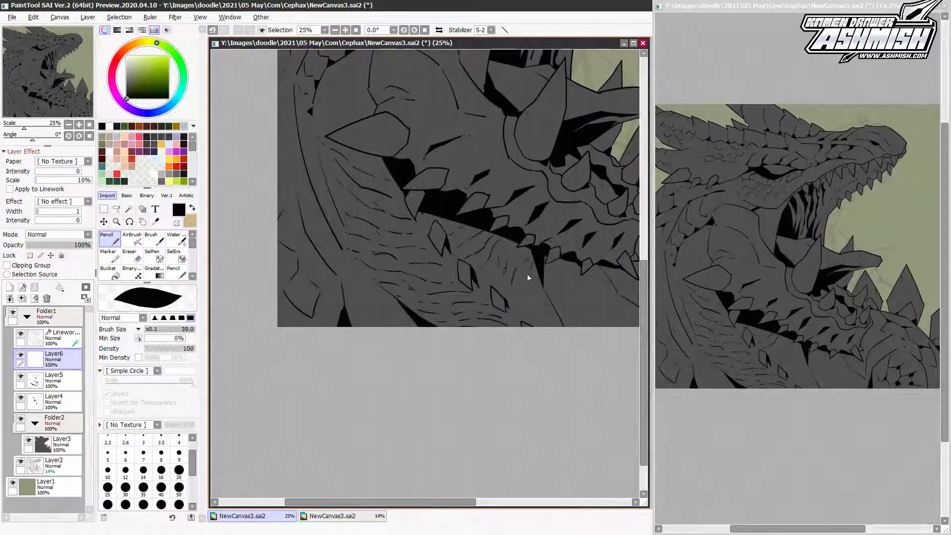
Pan across the dragon's body and jaw to review the scale texture
{"action": "left_click_drag", "start_coordinate": [544, 311], "coordinate": [480, 302]}
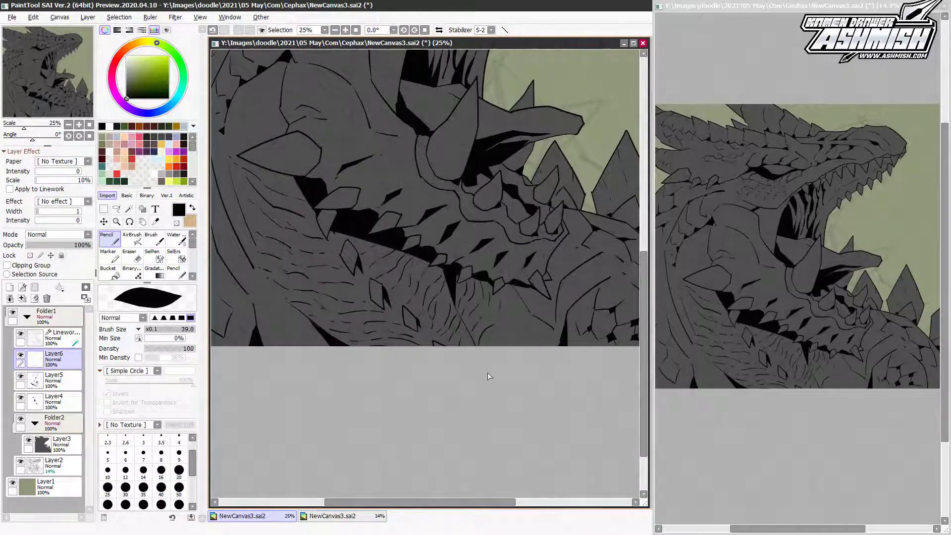
{"action": "mouse_move", "coordinate": [487, 373]}
{"action": "left_mouse_down"}
{"action": "mouse_move", "coordinate": [500, 273]}
{"action": "mouse_move", "coordinate": [389, 286]}
{"action": "mouse_move", "coordinate": [397, 365]}
{"action": "mouse_move", "coordinate": [434, 347]}
{"action": "mouse_move", "coordinate": [471, 378]}
{"action": "left_mouse_up"}
{"action": "left_click_drag", "start_coordinate": [463, 298], "coordinate": [460, 282]}
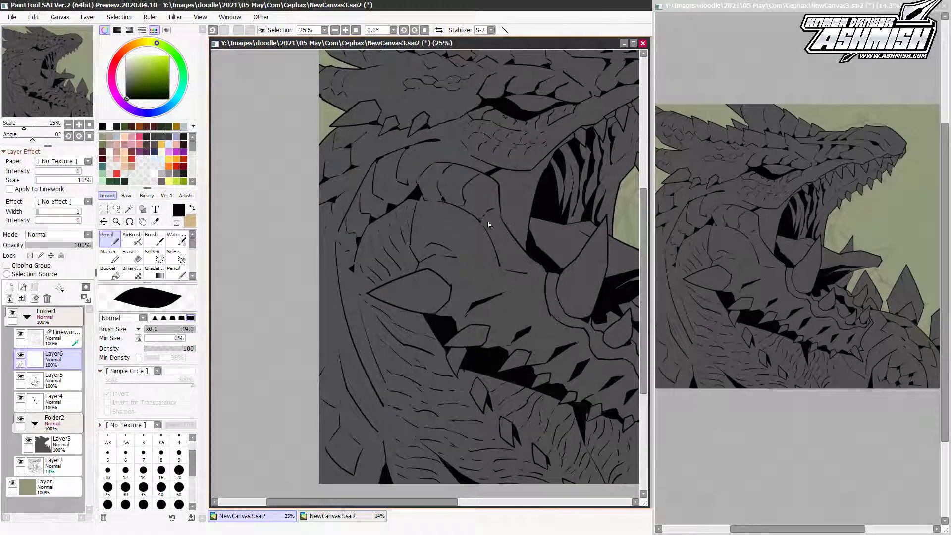
{"action": "mouse_move", "coordinate": [501, 259]}
{"action": "left_mouse_down"}
{"action": "mouse_move", "coordinate": [498, 247]}
{"action": "mouse_move", "coordinate": [508, 269]}
{"action": "mouse_move", "coordinate": [537, 277]}
{"action": "mouse_move", "coordinate": [536, 323]}
{"action": "mouse_move", "coordinate": [516, 303]}
{"action": "mouse_move", "coordinate": [485, 496]}
{"action": "left_mouse_up"}
{"action": "left_click_drag", "start_coordinate": [478, 222], "coordinate": [469, 242]}
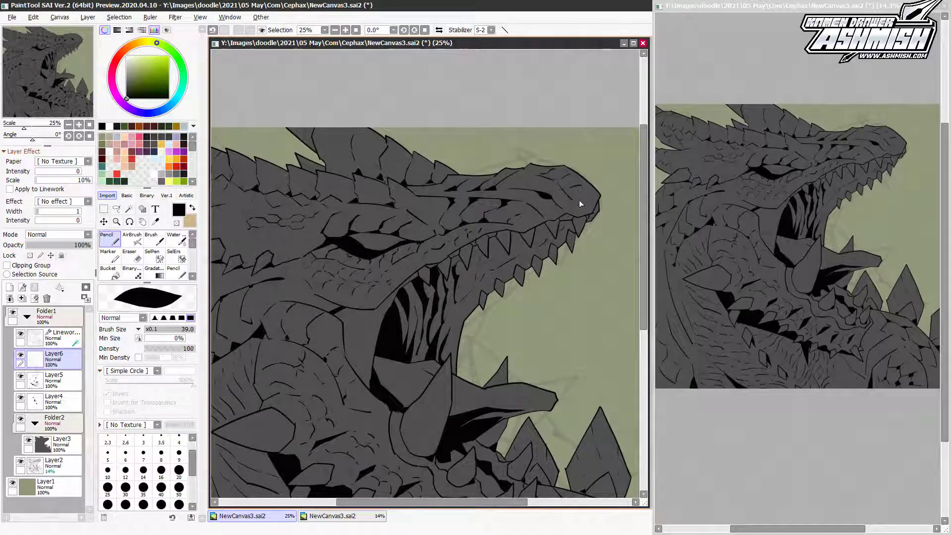
{"action": "left_click_drag", "start_coordinate": [581, 203], "coordinate": [510, 205]}
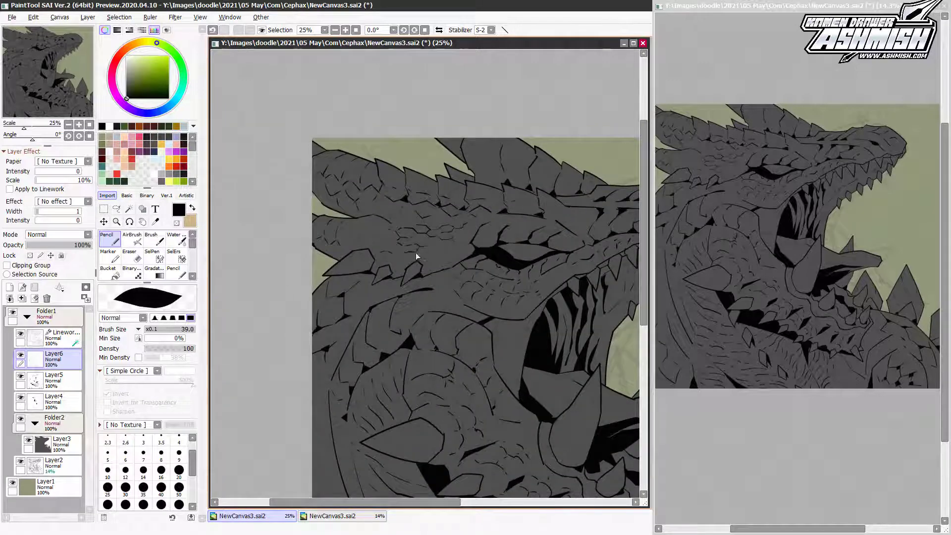
{"action": "mouse_move", "coordinate": [416, 253]}
{"action": "left_mouse_down"}
{"action": "mouse_move", "coordinate": [377, 257]}
{"action": "mouse_move", "coordinate": [406, 326]}
{"action": "mouse_move", "coordinate": [446, 356]}
{"action": "mouse_move", "coordinate": [523, 296]}
{"action": "left_mouse_up"}
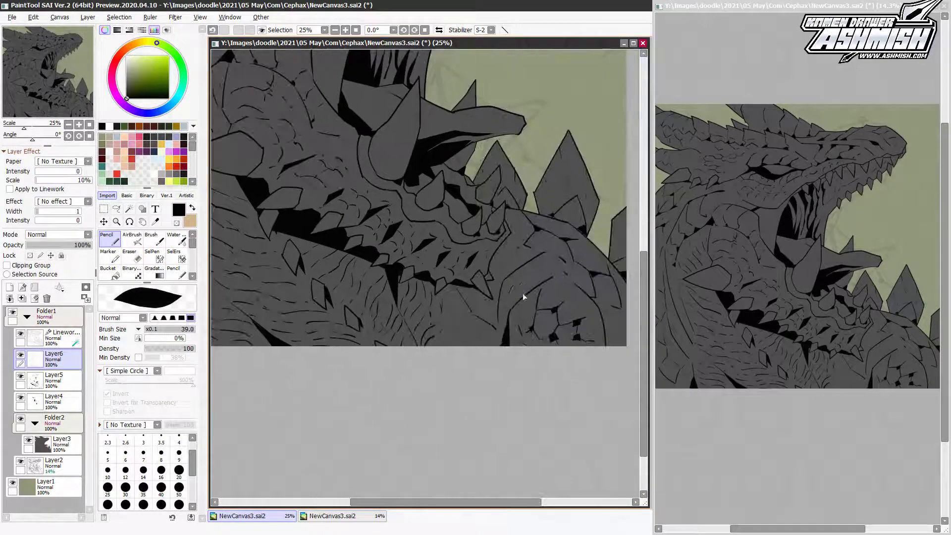
{"action": "scroll", "coordinate": [492, 328], "scroll_direction": "up", "scroll_amount": 5}
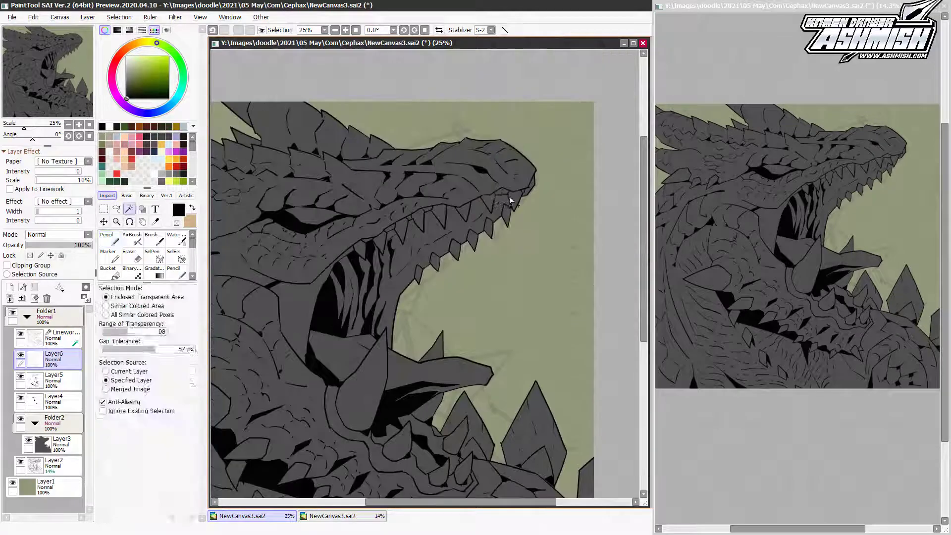
Add a new layer, zoom onto the body, and try then undo a dark stroke on the teeth
{"action": "key", "text": "ctrl+shift+n"}
{"action": "scroll", "coordinate": [456, 240], "scroll_direction": "up", "scroll_amount": 1}
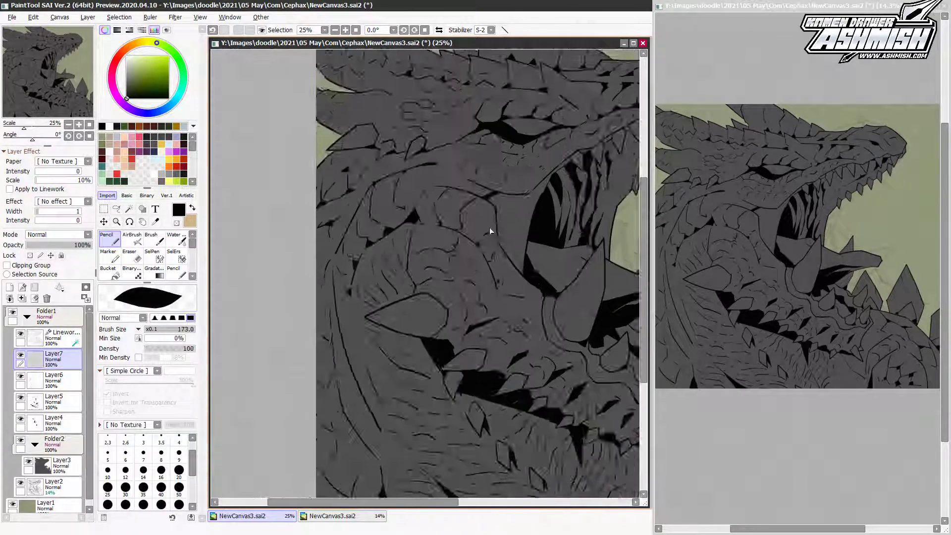
{"action": "mouse_move", "coordinate": [489, 228]}
{"action": "left_mouse_down"}
{"action": "mouse_move", "coordinate": [401, 276]}
{"action": "mouse_move", "coordinate": [477, 265]}
{"action": "mouse_move", "coordinate": [296, 240]}
{"action": "left_mouse_up"}
{"action": "scroll", "coordinate": [296, 241], "scroll_direction": "down", "scroll_amount": 3}
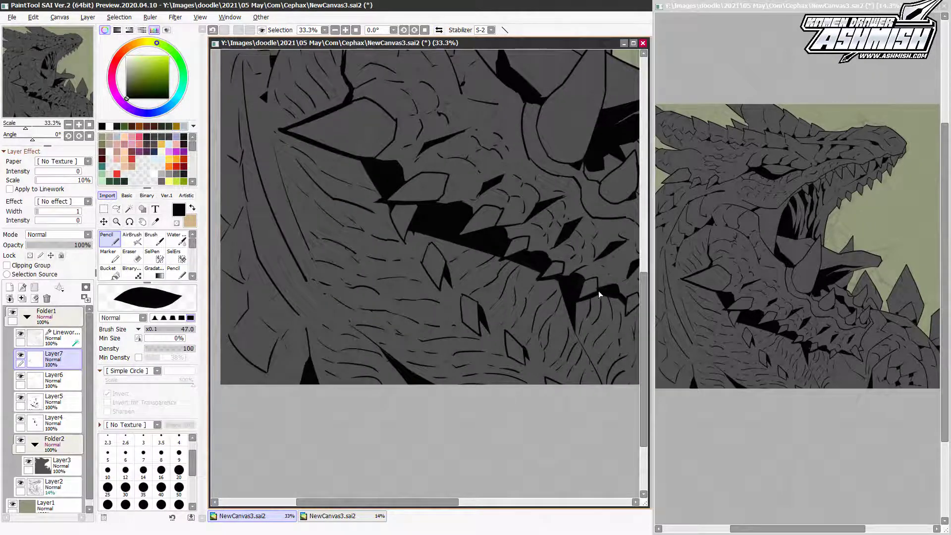
{"action": "mouse_move", "coordinate": [599, 290]}
{"action": "left_mouse_down"}
{"action": "mouse_move", "coordinate": [471, 343]}
{"action": "mouse_move", "coordinate": [463, 194]}
{"action": "left_mouse_up"}
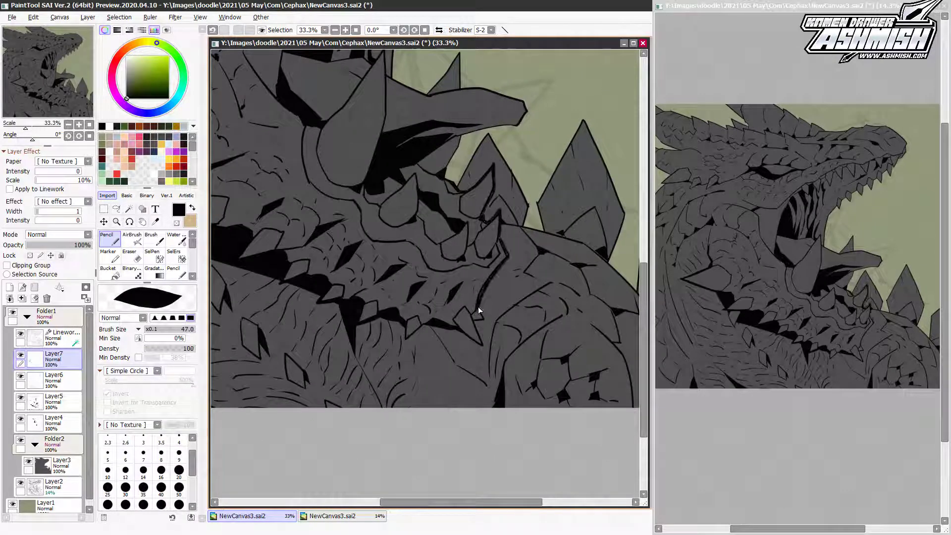
{"action": "left_click_drag", "start_coordinate": [325, 120], "coordinate": [410, 209]}
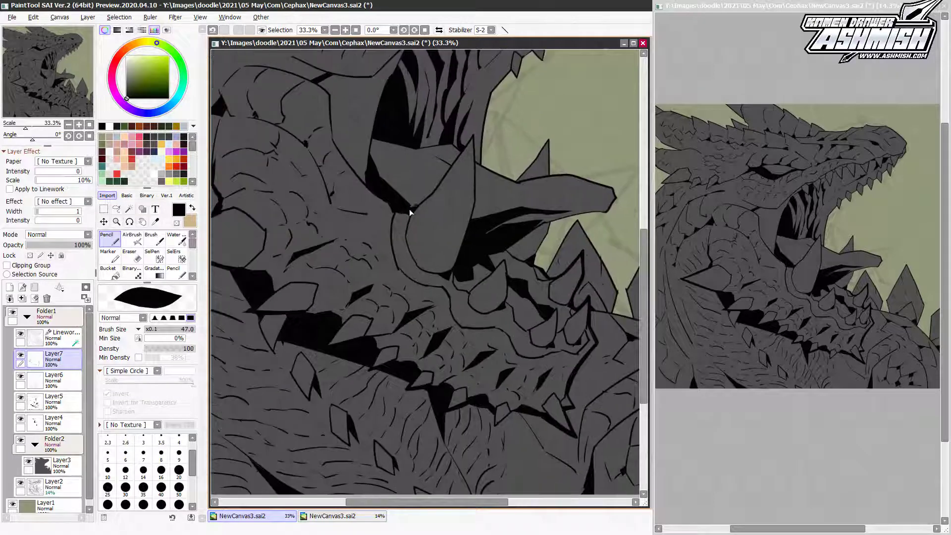
{"action": "scroll", "coordinate": [470, 223], "scroll_direction": "down", "scroll_amount": 1}
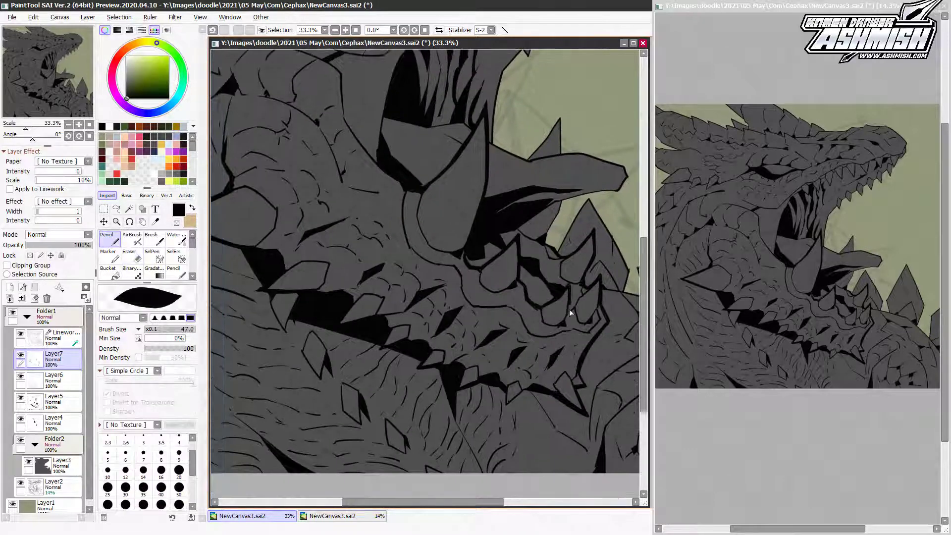
{"action": "scroll", "coordinate": [570, 309], "scroll_direction": "up", "scroll_amount": 2}
{"action": "scroll", "coordinate": [567, 357], "scroll_direction": "up", "scroll_amount": 2}
{"action": "scroll", "coordinate": [512, 120], "scroll_direction": "up", "scroll_amount": 2}
{"action": "scroll", "coordinate": [472, 239], "scroll_direction": "up", "scroll_amount": 2}
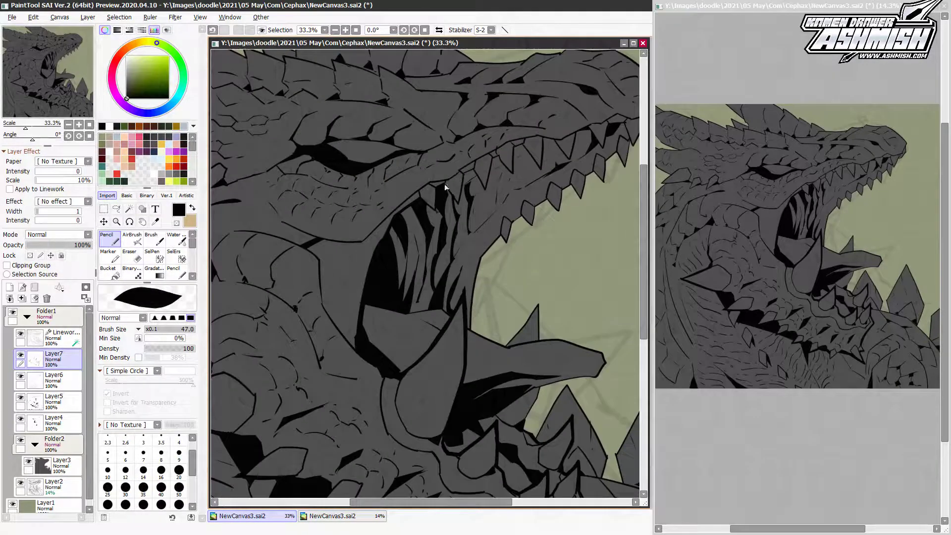
{"action": "left_click_drag", "start_coordinate": [470, 158], "coordinate": [486, 188]}
{"action": "key", "text": "ctrl+z"}
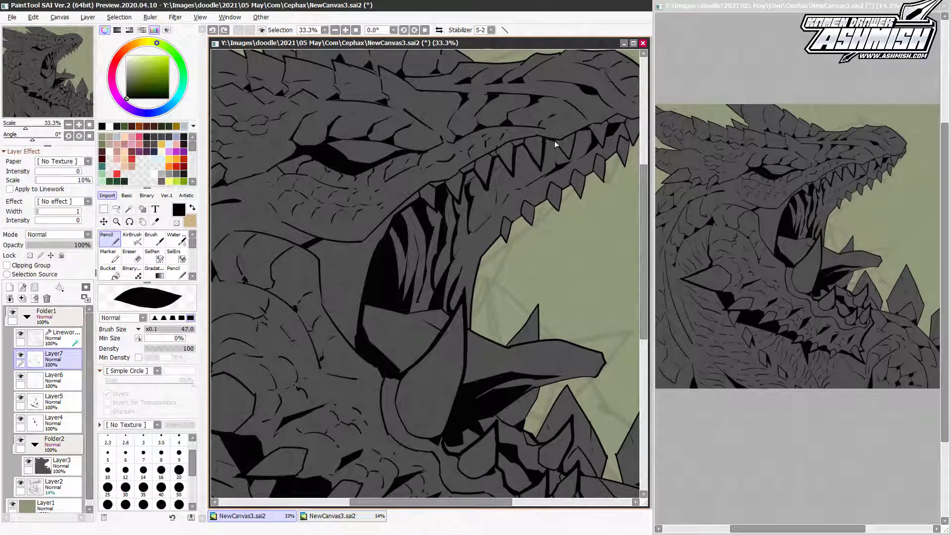
Add Layer8 and outline small black scale flecks along the lower-left neck
{"action": "scroll", "coordinate": [584, 130], "scroll_direction": "up", "scroll_amount": 2}
{"action": "scroll", "coordinate": [557, 186], "scroll_direction": "right", "scroll_amount": 3}
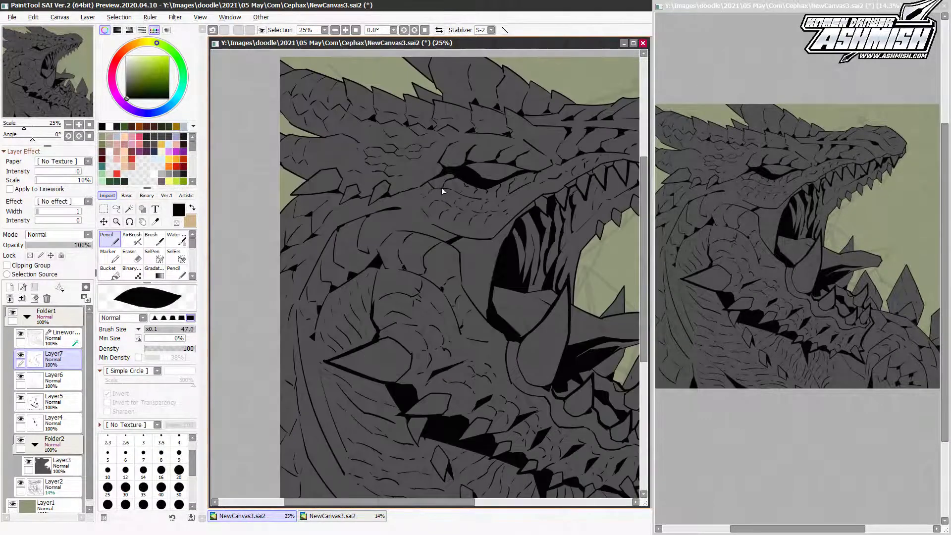
{"action": "scroll", "coordinate": [442, 189], "scroll_direction": "down", "scroll_amount": 2}
{"action": "key", "text": "ctrl+shift+n"}
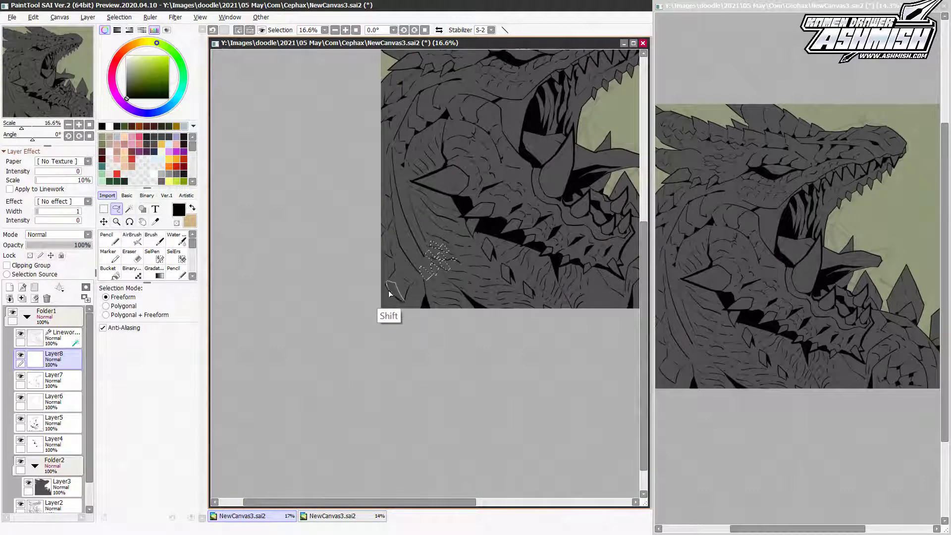
{"action": "left_click_drag", "start_coordinate": [450, 270], "coordinate": [419, 317]}
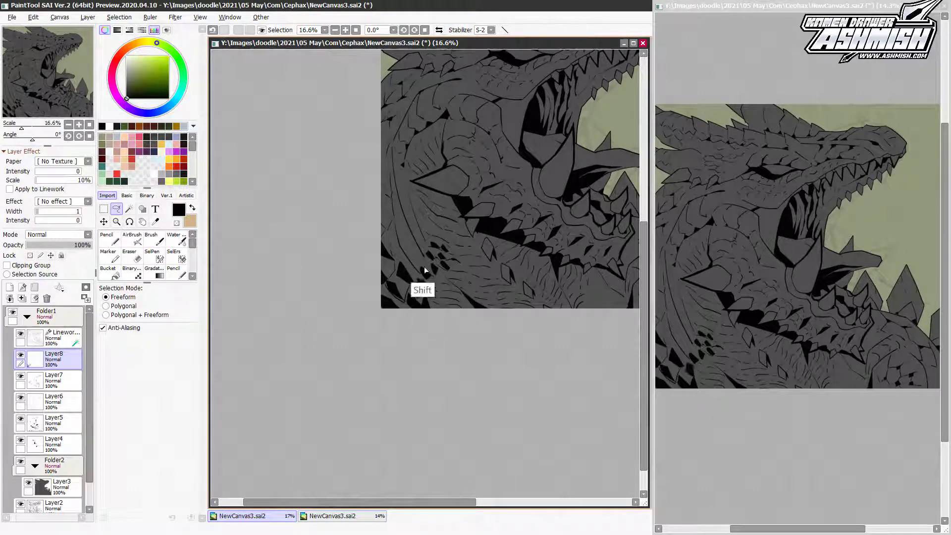
{"action": "left_click_drag", "start_coordinate": [449, 307], "coordinate": [433, 280]}
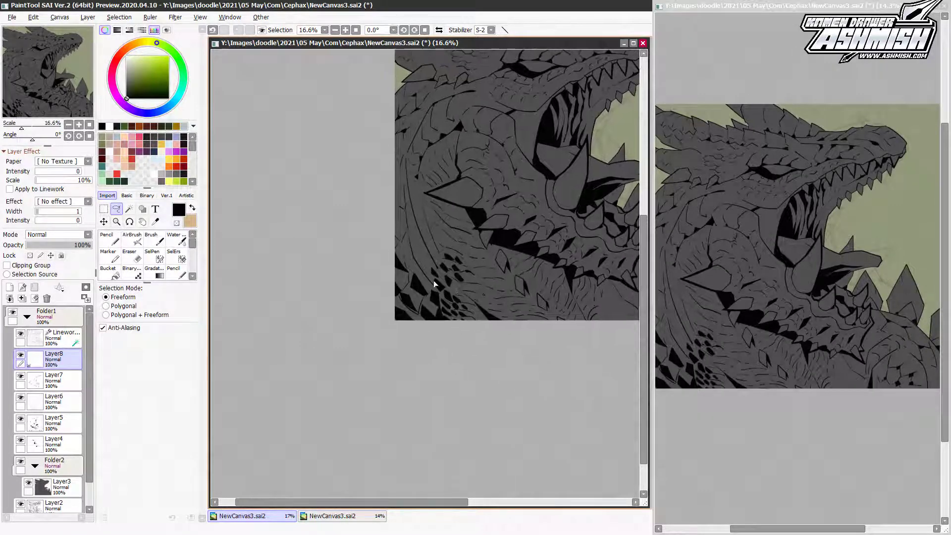
{"action": "scroll", "coordinate": [430, 275], "scroll_direction": "right", "scroll_amount": 3}
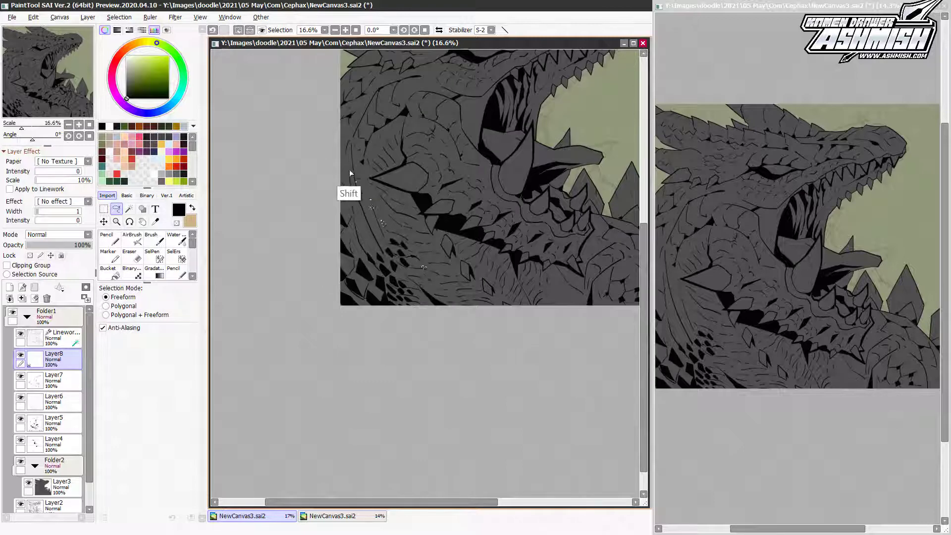
{"action": "scroll", "coordinate": [496, 310], "scroll_direction": "right", "scroll_amount": 4}
{"action": "left_click_drag", "start_coordinate": [516, 314], "coordinate": [515, 314]}
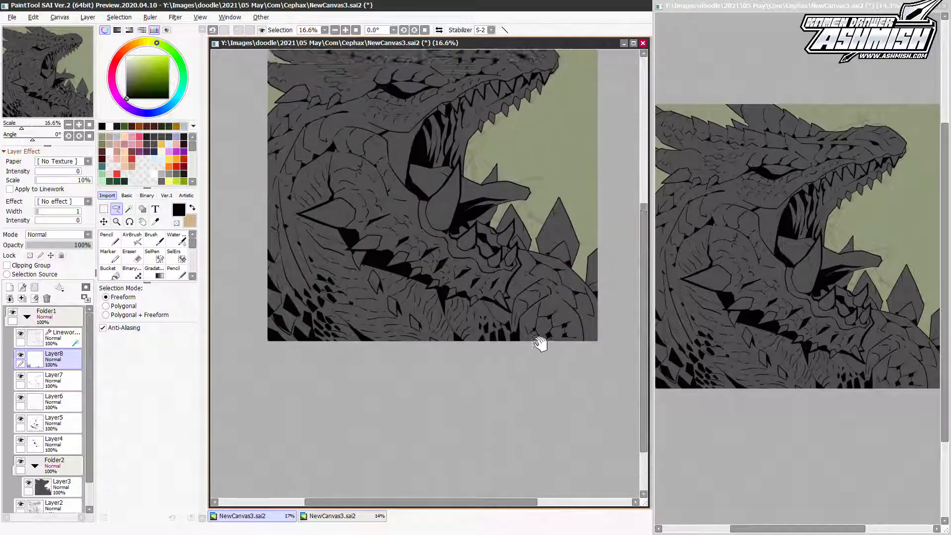
{"action": "scroll", "coordinate": [545, 317], "scroll_direction": "right", "scroll_amount": 2}
{"action": "scroll", "coordinate": [531, 387], "scroll_direction": "up", "scroll_amount": 2}
{"action": "scroll", "coordinate": [436, 181], "scroll_direction": "left", "scroll_amount": 3}
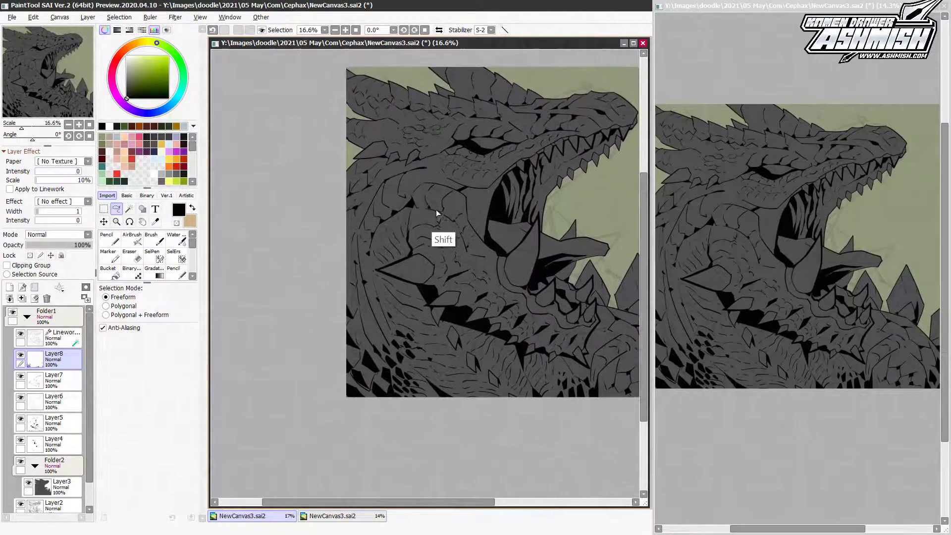
{"action": "scroll", "coordinate": [514, 383], "scroll_direction": "down", "scroll_amount": 1}
Fill the dragon's body green on a new layer, then darken it to olive
{"action": "left_click", "coordinate": [60, 485]}
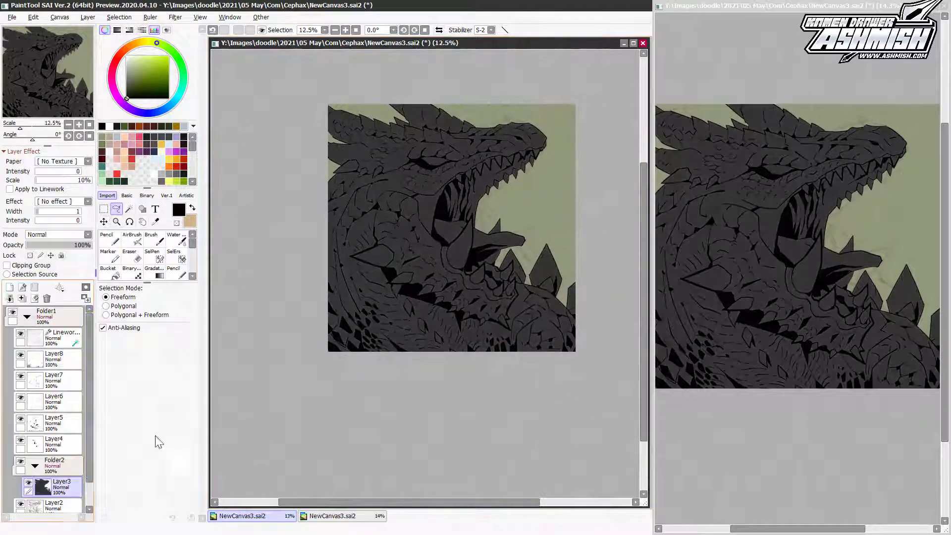
{"action": "key", "text": "Return"}
{"action": "left_click", "coordinate": [545, 238]}
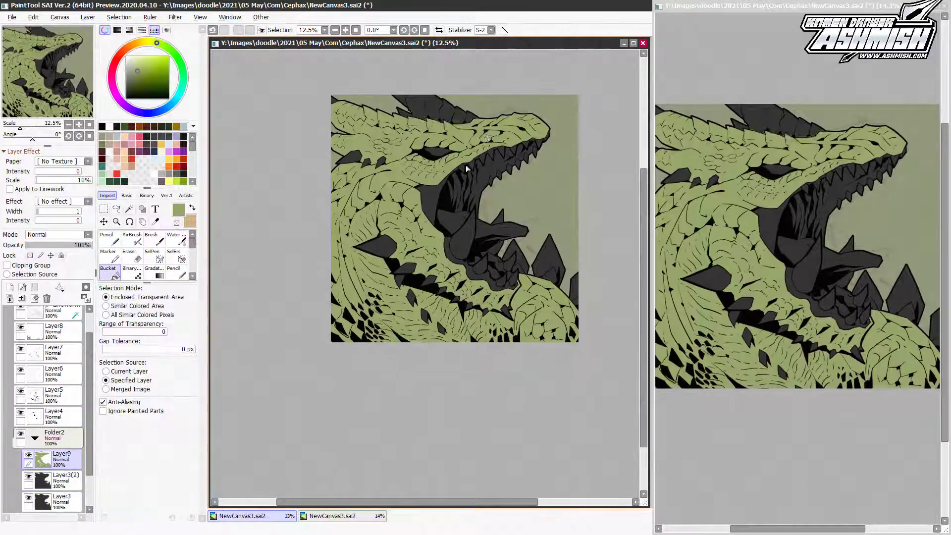
{"action": "left_click", "coordinate": [572, 284]}
{"action": "key", "text": "ctrl+u"}
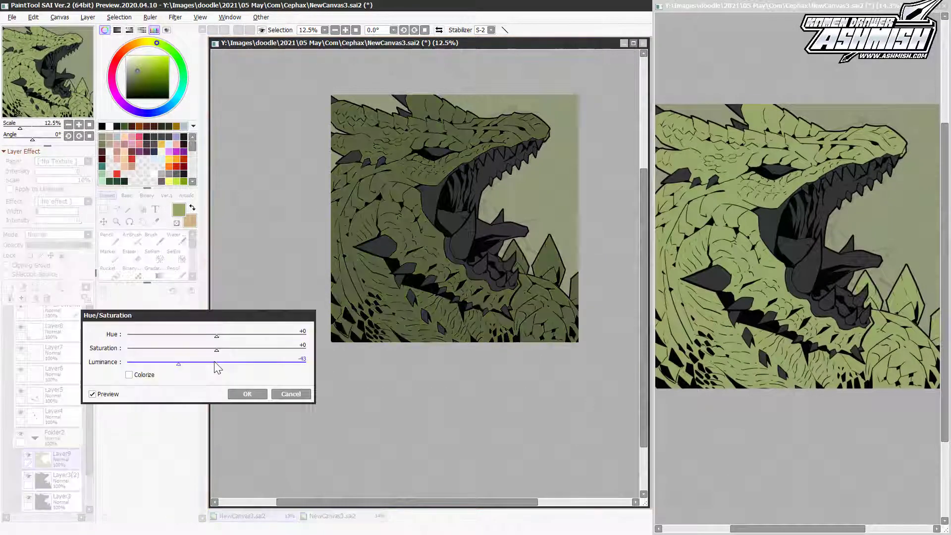
{"action": "left_click_drag", "start_coordinate": [217, 361], "coordinate": [168, 364]}
{"action": "left_click", "coordinate": [247, 394]}
Fill the mouth interior red and desaturate it toward pink
{"action": "left_click", "coordinate": [117, 174]}
{"action": "left_click", "coordinate": [476, 193]}
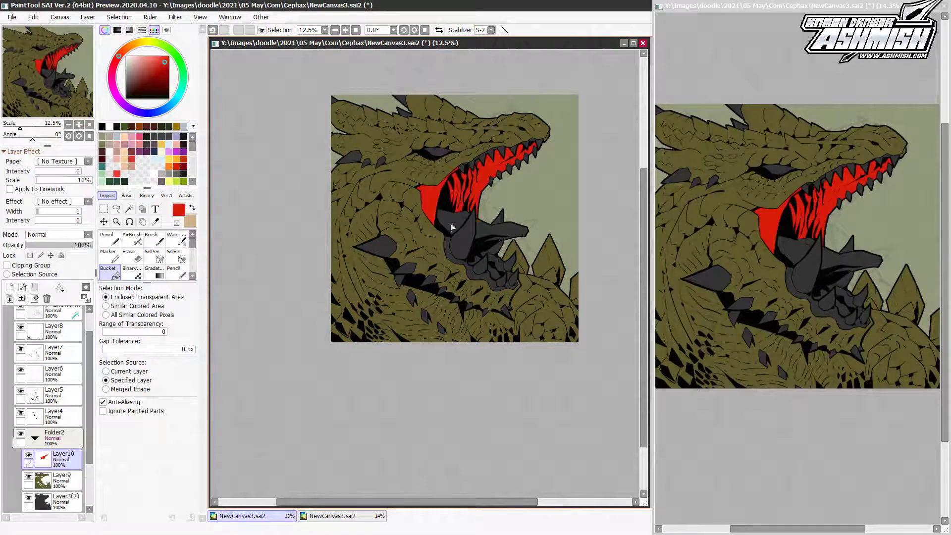
{"action": "left_click", "coordinate": [481, 263]}
{"action": "scroll", "coordinate": [496, 248], "scroll_direction": "up", "scroll_amount": 1}
{"action": "key", "text": "ctrl+u"}
{"action": "left_click_drag", "start_coordinate": [210, 349], "coordinate": [188, 350]}
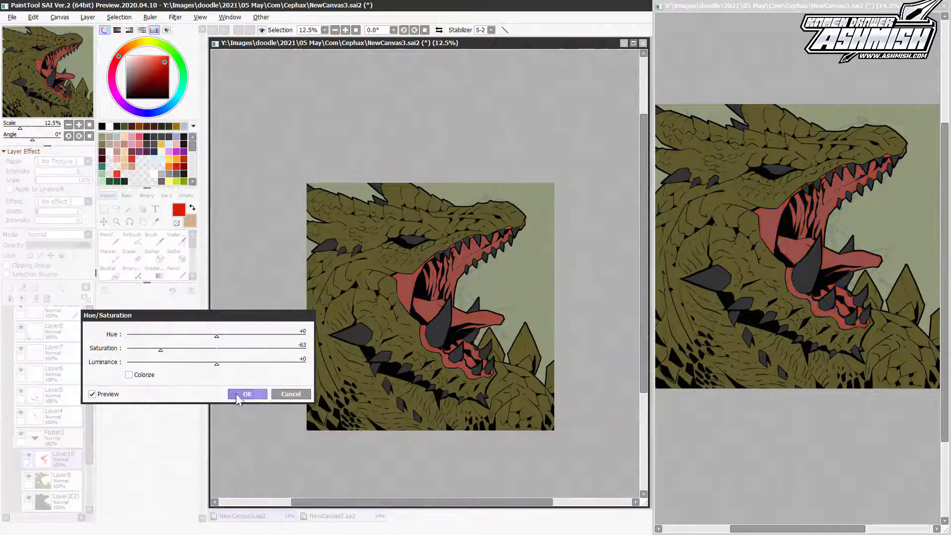
{"action": "left_click", "coordinate": [236, 394]}
Fill the teeth cream on a new layer
{"action": "left_click", "coordinate": [9, 287]}
{"action": "left_click", "coordinate": [149, 74]}
{"action": "left_click", "coordinate": [571, 201]}
{"action": "left_click", "coordinate": [522, 248]}
{"action": "left_click", "coordinate": [486, 272]}
Fill the eye blue and adjust its hue and saturation
{"action": "left_click", "coordinate": [9, 287]}
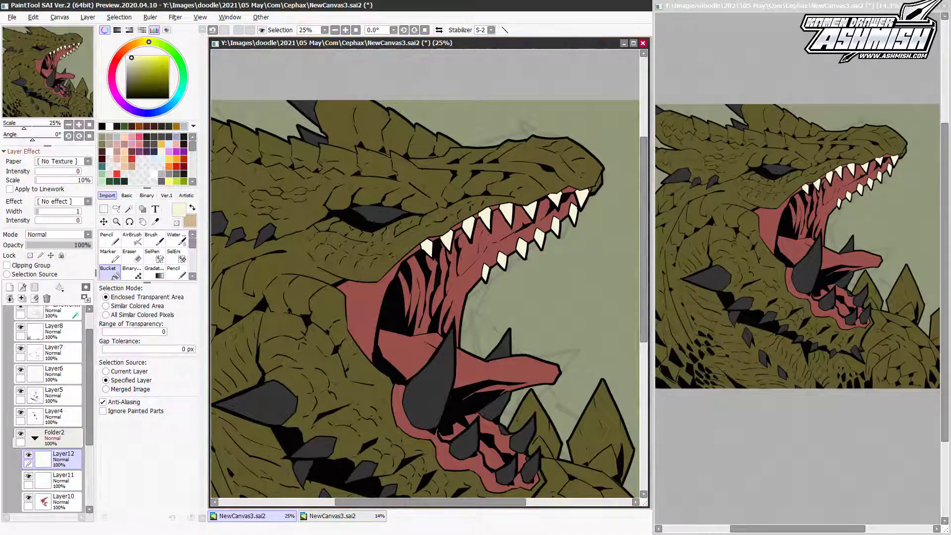
{"action": "left_click", "coordinate": [394, 233]}
{"action": "key", "text": "ctrl+u"}
{"action": "left_click_drag", "start_coordinate": [216, 350], "coordinate": [265, 353]}
{"action": "left_click", "coordinate": [248, 394]}
Fill the body spikes red on a new layer and adjust their colour
{"action": "left_click", "coordinate": [9, 287]}
{"action": "left_click", "coordinate": [117, 174]}
{"action": "left_click", "coordinate": [427, 310]}
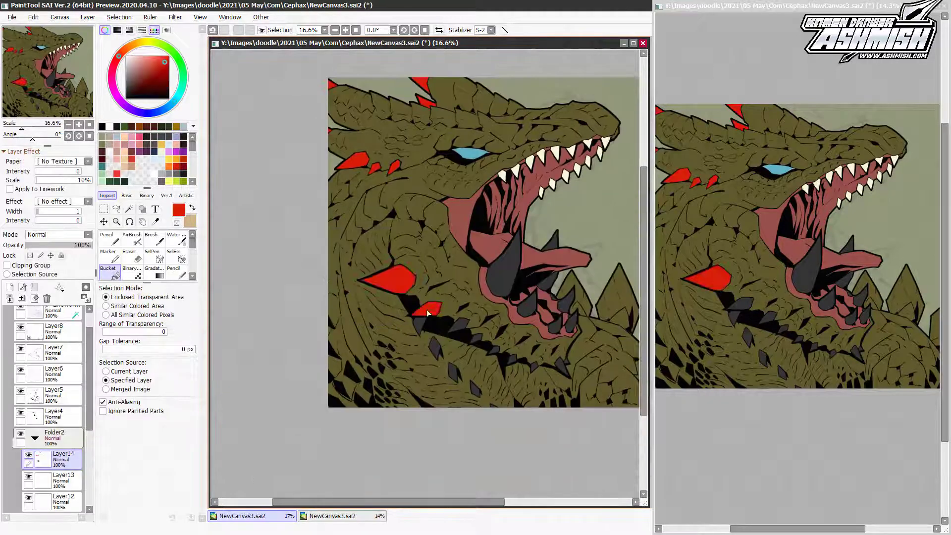
{"action": "left_click", "coordinate": [536, 368]}
{"action": "key", "text": "ctrl+u"}
{"action": "left_click", "coordinate": [245, 394]}
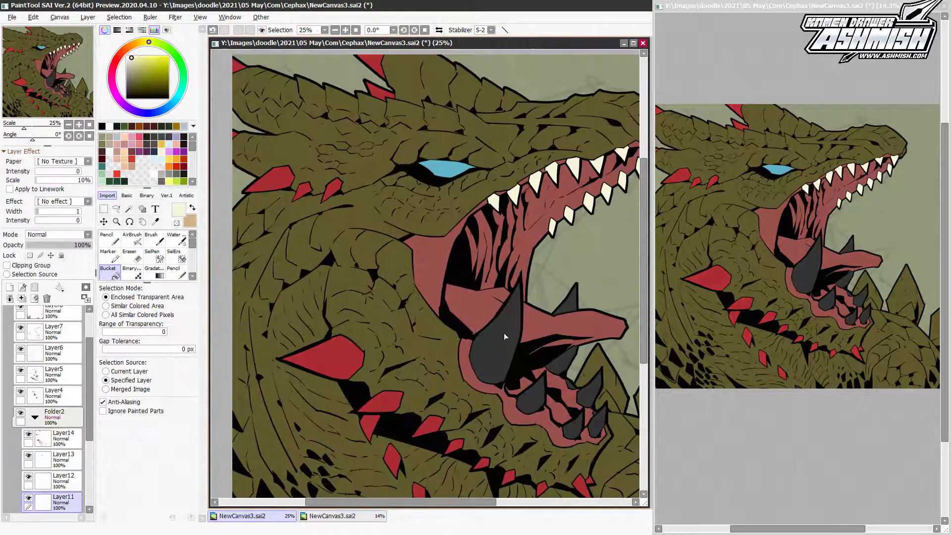
Add a new clipped layer set to Screen blending for tongue highlights
{"action": "left_click", "coordinate": [9, 287]}
{"action": "left_click", "coordinate": [7, 265]}
{"action": "left_click", "coordinate": [116, 209]}
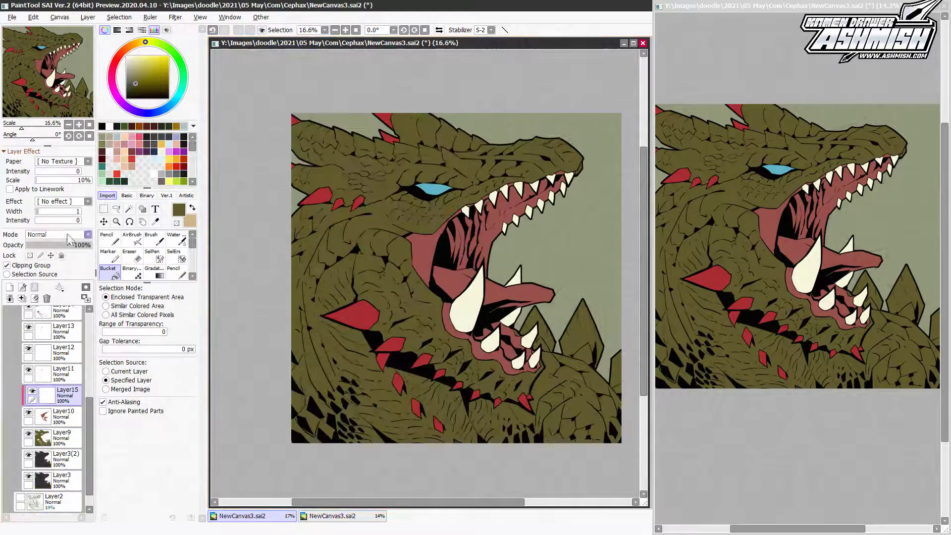
{"action": "scroll", "coordinate": [441, 270], "scroll_direction": "up", "scroll_amount": 4}
Lasso a highlight shape along the tongue and paint it pale pink with the blotchy brush
{"action": "key", "text": "h"}
{"action": "left_click_drag", "start_coordinate": [275, 235], "coordinate": [362, 243]}
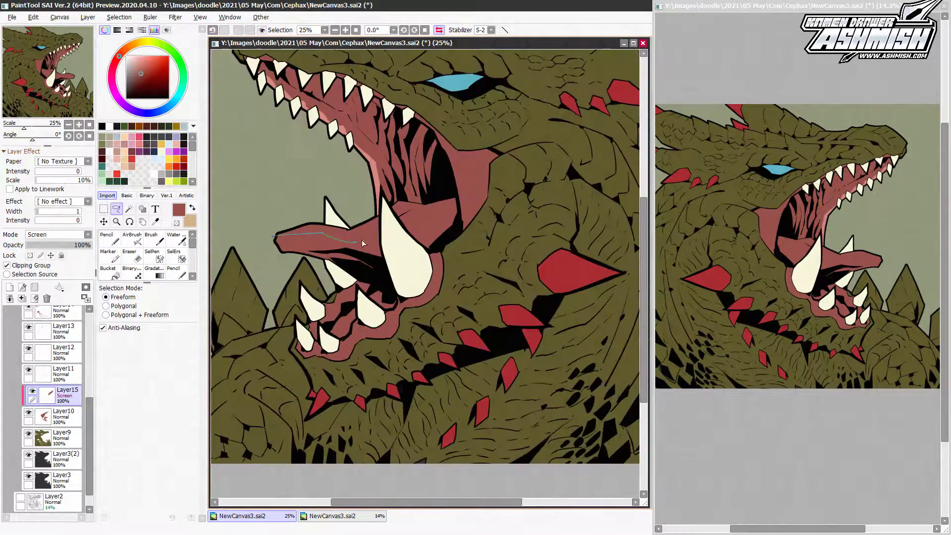
{"action": "key", "text": "h"}
{"action": "scroll", "coordinate": [560, 223], "scroll_direction": "down", "scroll_amount": 3}
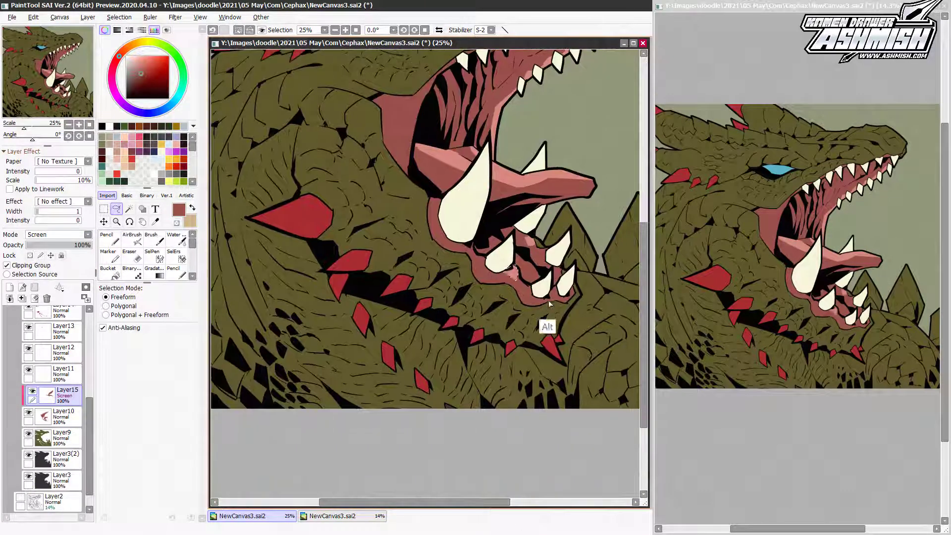
{"action": "scroll", "coordinate": [426, 278], "scroll_direction": "up", "scroll_amount": 3}
{"action": "key", "text": "b"}
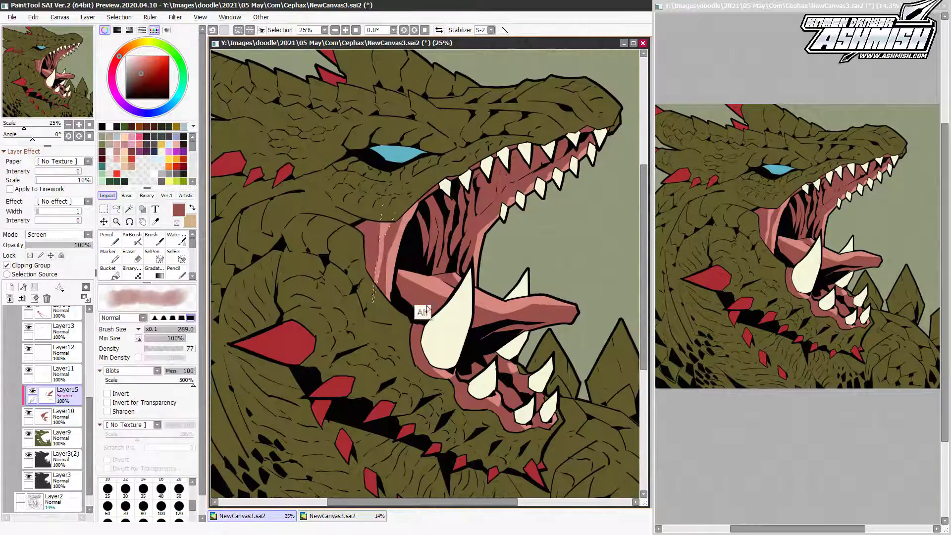
{"action": "scroll", "coordinate": [541, 341], "scroll_direction": "down", "scroll_amount": 2}
{"action": "scroll", "coordinate": [539, 338], "scroll_direction": "up", "scroll_amount": 2}
{"action": "scroll", "coordinate": [558, 381], "scroll_direction": "down", "scroll_amount": 1}
Add a new layer for fang highlights and pick the fangs' cream colour
{"action": "key", "text": "ctrl+shift+n"}
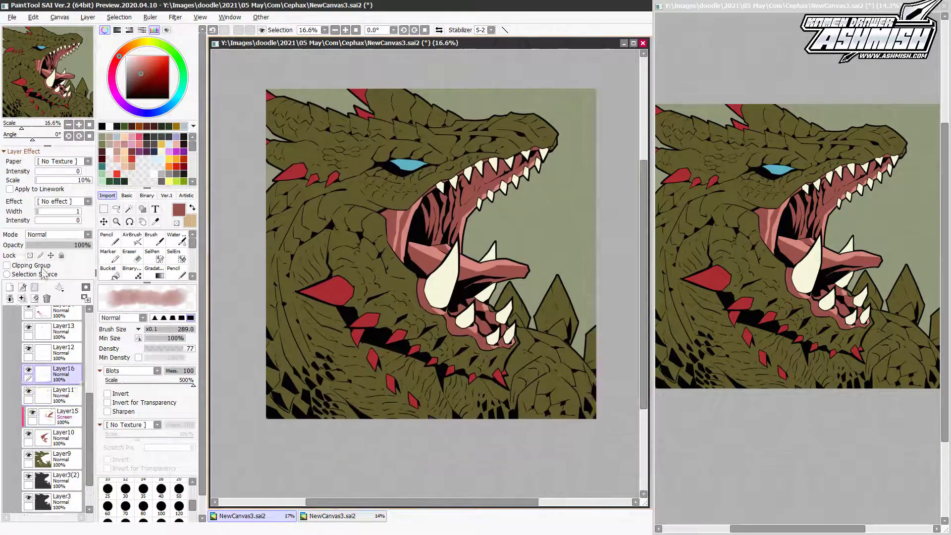
{"action": "key", "text": "l"}
{"action": "left_click", "coordinate": [437, 308], "text": "alt"}
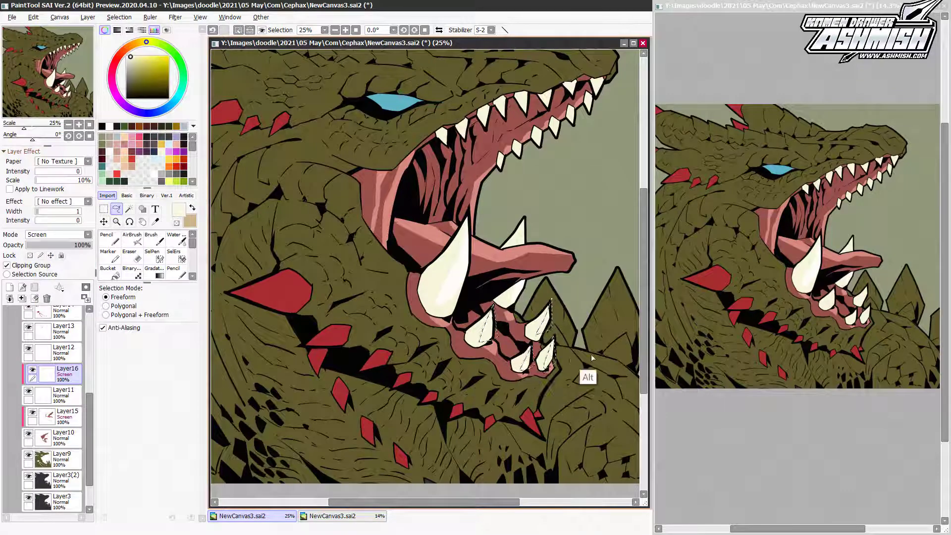
{"action": "scroll", "coordinate": [561, 399], "scroll_direction": "down", "scroll_amount": 1}
Add a Multiply layer for jaw shading with the Pencil
{"action": "key", "text": "ctrl+shift+n"}
{"action": "left_click", "coordinate": [465, 220], "text": "alt"}
{"action": "key", "text": "n"}
{"action": "scroll", "coordinate": [465, 221], "scroll_direction": "up", "scroll_amount": 1}
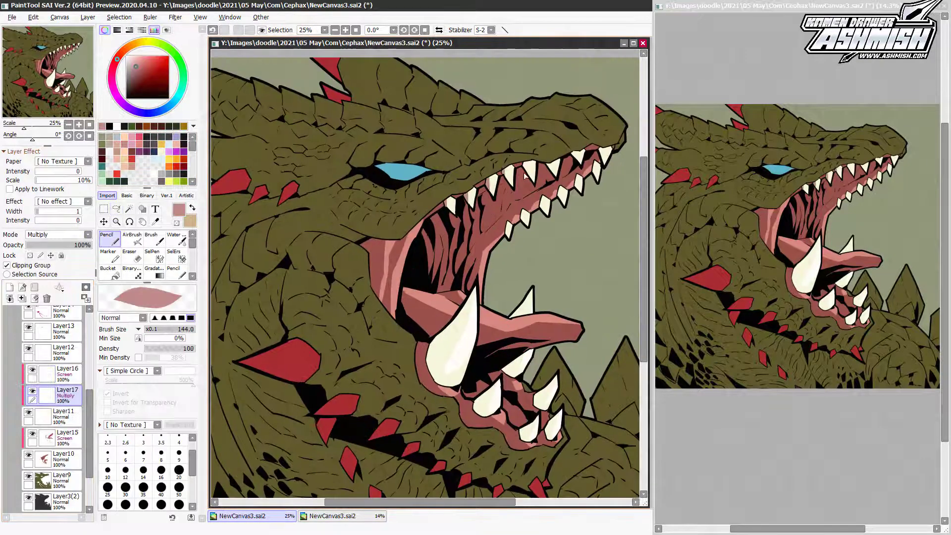
Lasso and fill pink Multiply shadows on the lower jaw, blending them with the Water brush
{"action": "key", "text": "l"}
{"action": "scroll", "coordinate": [484, 305], "scroll_direction": "down", "scroll_amount": 1}
{"action": "scroll", "coordinate": [484, 305], "scroll_direction": "down", "scroll_amount": 1}
{"action": "left_click", "coordinate": [32, 370]}
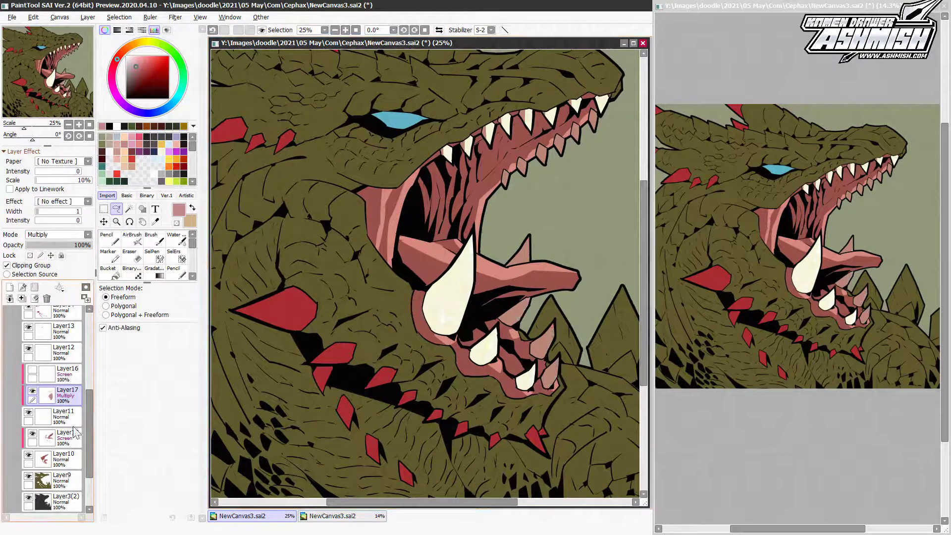
{"action": "left_click_drag", "start_coordinate": [572, 298], "coordinate": [577, 303]}
{"action": "scroll", "coordinate": [589, 291], "scroll_direction": "down", "scroll_amount": 2}
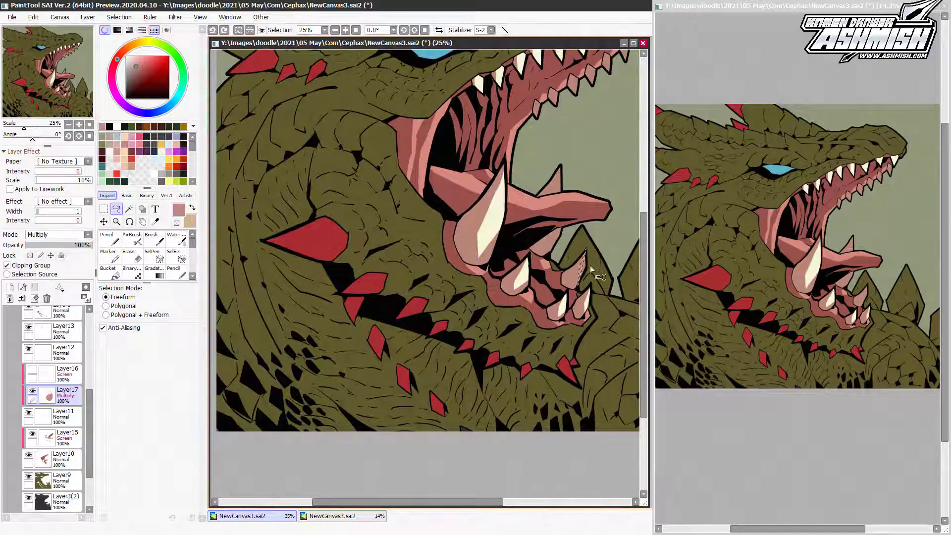
{"action": "scroll", "coordinate": [575, 336], "scroll_direction": "up", "scroll_amount": 2}
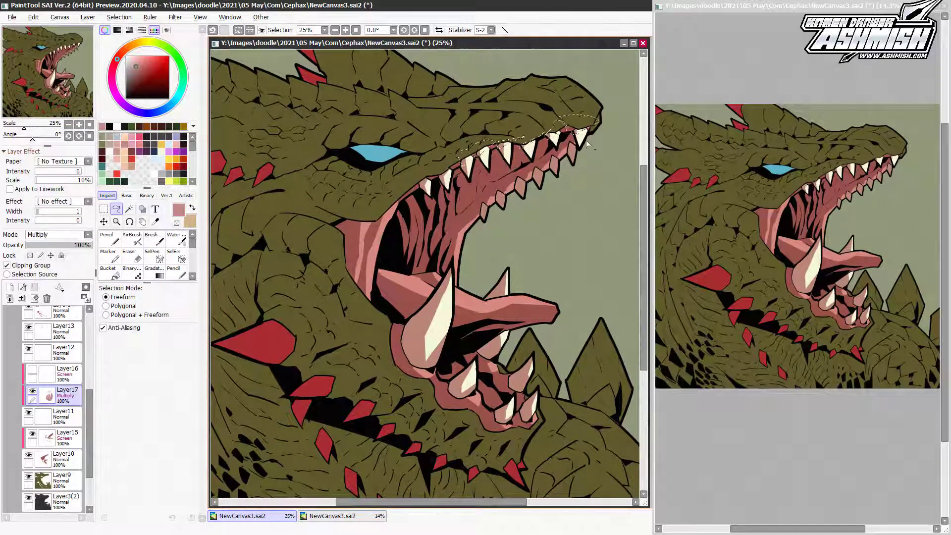
{"action": "key", "text": "w"}
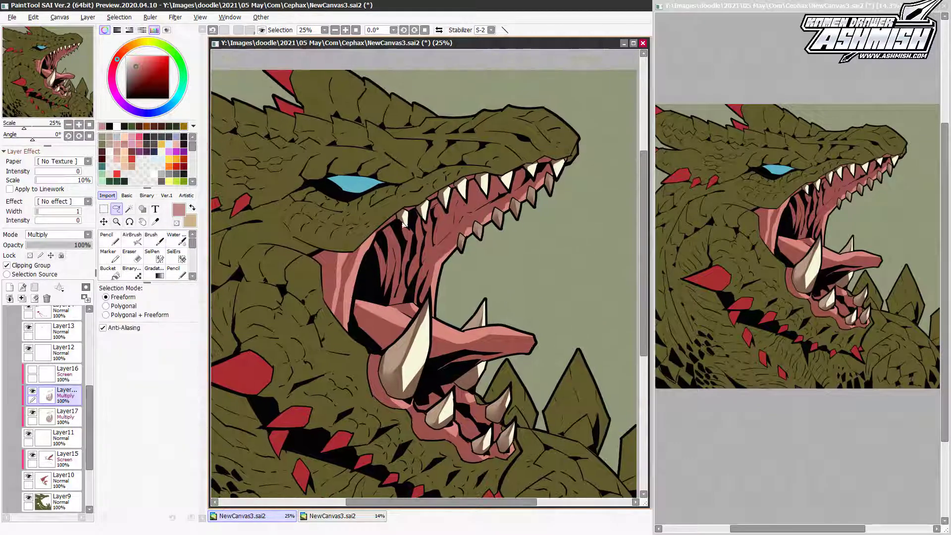
{"action": "scroll", "coordinate": [491, 198], "scroll_direction": "down", "scroll_amount": 1}
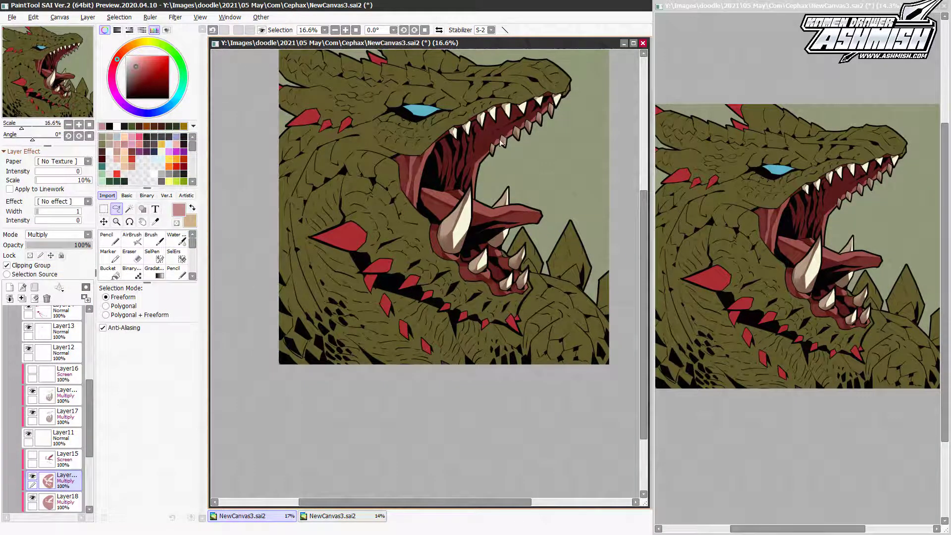
{"action": "key", "text": "ctrl+d"}
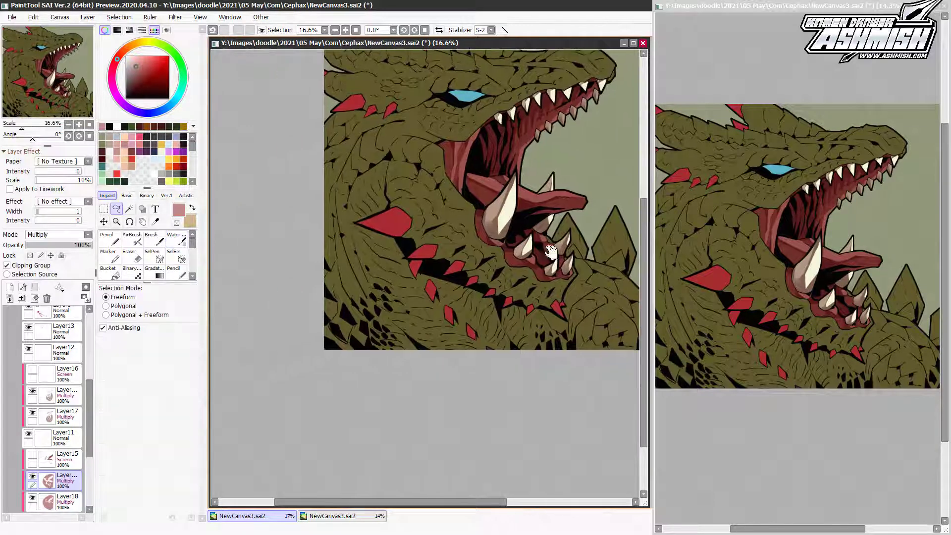
Set the new layer to Screen blending with the AirBrush selected
{"action": "left_click", "coordinate": [56, 235]}
{"action": "left_click", "coordinate": [37, 266]}
{"action": "left_click", "coordinate": [132, 240]}
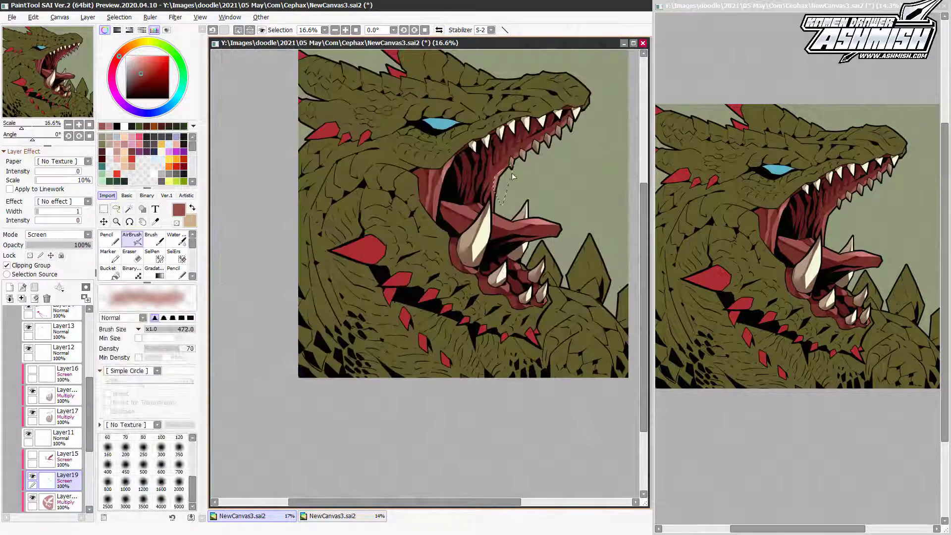
Paint highlights inside the mouth and on the neck spikes with the Pencil
{"action": "left_click_drag", "start_coordinate": [580, 264], "coordinate": [609, 282]}
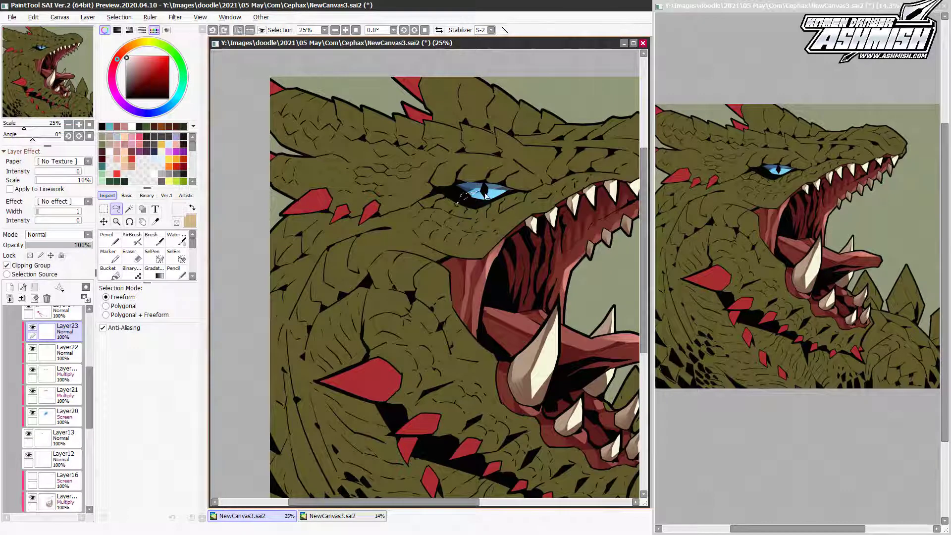
{"action": "key", "text": "n"}
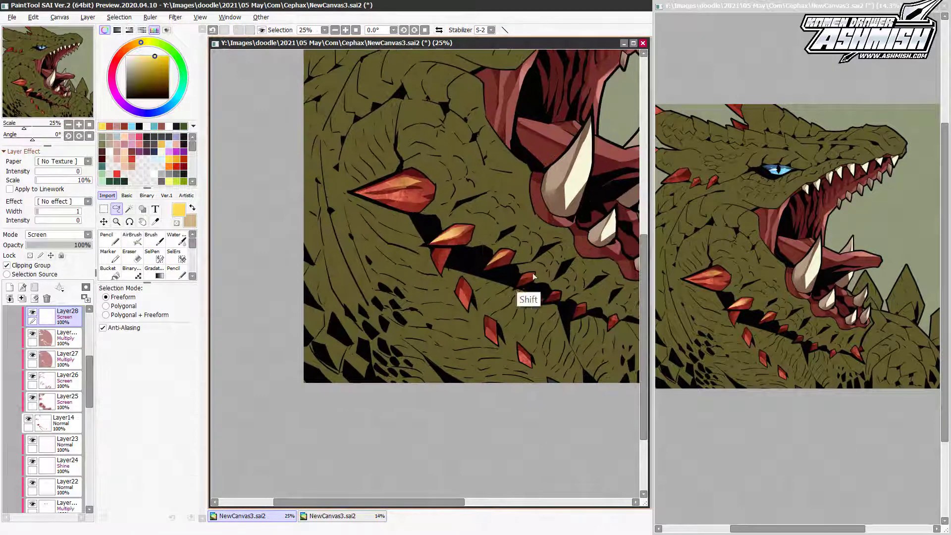
{"action": "left_click_drag", "start_coordinate": [547, 307], "coordinate": [432, 256]}
{"action": "key", "text": "n"}
Airbrush glow on the eye and lower spikes, then dab beige blotches on the lower neck
{"action": "left_click_drag", "start_coordinate": [348, 279], "coordinate": [397, 317]}
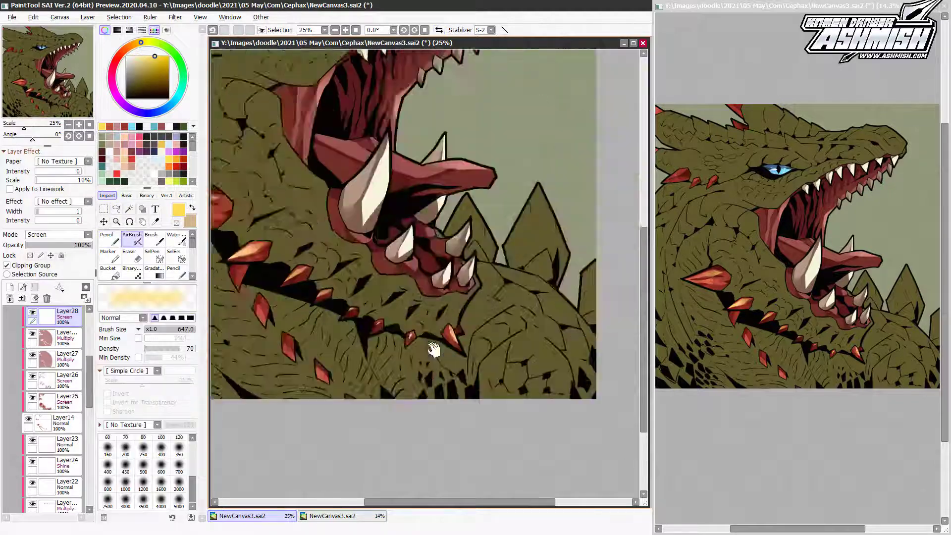
{"action": "key", "text": "a"}
{"action": "mouse_move", "coordinate": [426, 148]}
{"action": "left_mouse_down"}
{"action": "mouse_move", "coordinate": [483, 207]}
{"action": "mouse_move", "coordinate": [329, 168]}
{"action": "mouse_move", "coordinate": [543, 211]}
{"action": "left_mouse_up"}
{"action": "scroll", "coordinate": [500, 335], "scroll_direction": "down", "scroll_amount": 3}
{"action": "scroll", "coordinate": [500, 334], "scroll_direction": "up", "scroll_amount": 1}
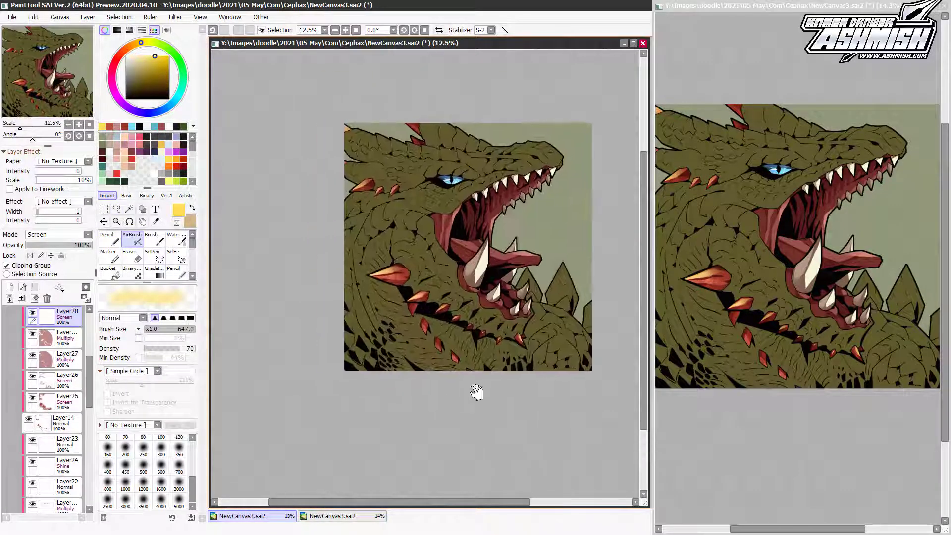
{"action": "mouse_move", "coordinate": [426, 357]}
{"action": "left_mouse_down"}
{"action": "mouse_move", "coordinate": [365, 299]}
{"action": "mouse_move", "coordinate": [475, 346]}
{"action": "left_mouse_up"}
Add more beige blotches across the neck and chest and shift their colour
{"action": "left_click_drag", "start_coordinate": [367, 268], "coordinate": [359, 253]}
{"action": "key", "text": "l"}
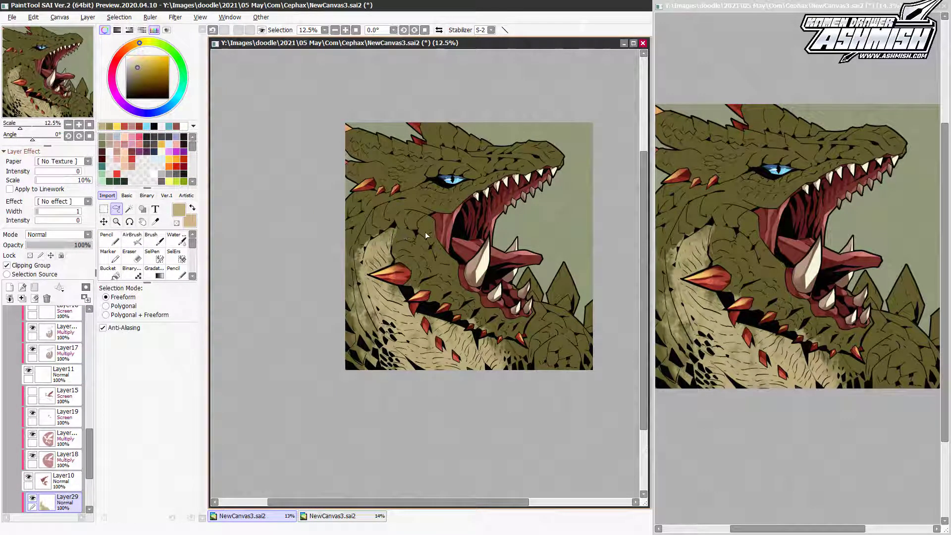
{"action": "key", "text": "b"}
{"action": "left_click_drag", "start_coordinate": [370, 213], "coordinate": [364, 298]}
{"action": "key", "text": "l"}
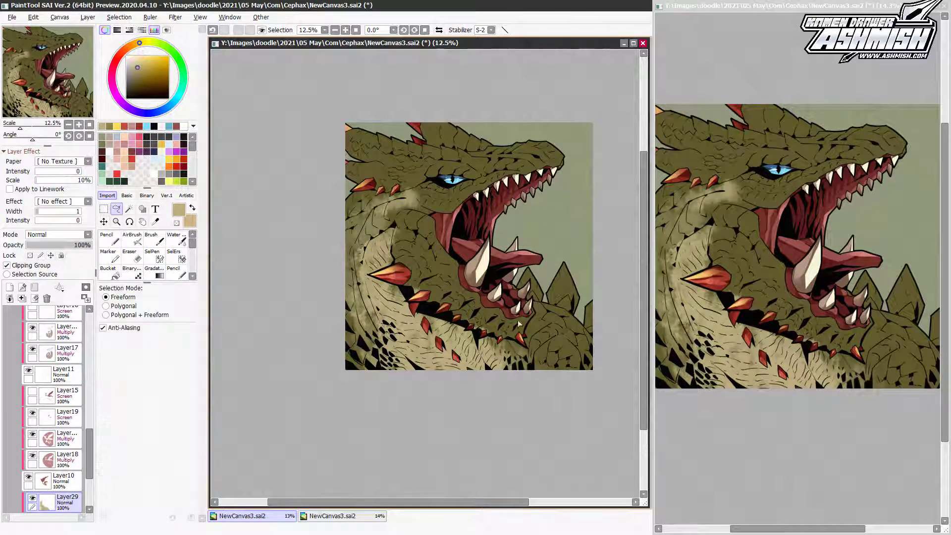
{"action": "key", "text": "ctrl+u"}
{"action": "left_click_drag", "start_coordinate": [208, 350], "coordinate": [218, 350]}
{"action": "left_click", "coordinate": [248, 393]}
Paint speckled scale texture on a new Screen layer and boost its saturation
{"action": "key", "text": "ctrl+shift+n"}
{"action": "key", "text": "b"}
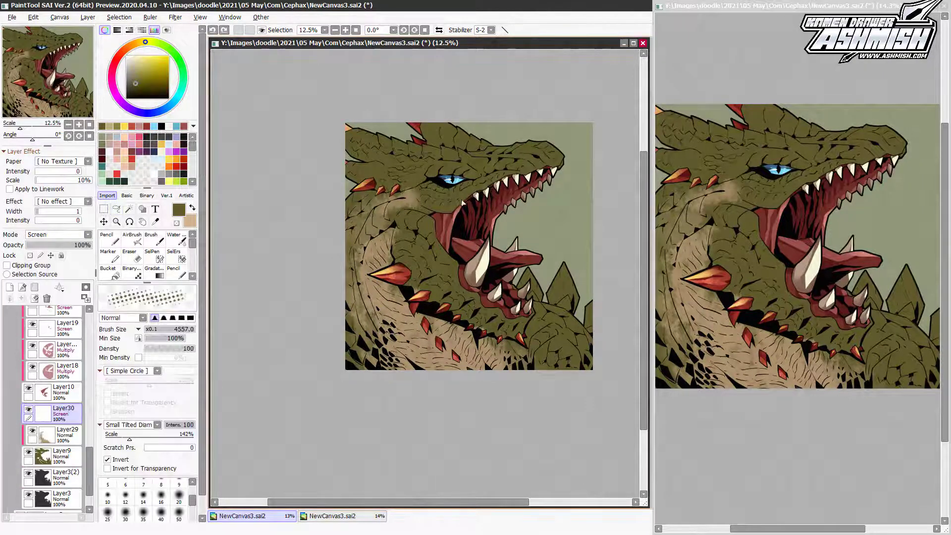
{"action": "mouse_move", "coordinate": [382, 203]}
{"action": "left_mouse_down"}
{"action": "mouse_move", "coordinate": [402, 168]}
{"action": "mouse_move", "coordinate": [416, 218]}
{"action": "mouse_move", "coordinate": [535, 341]}
{"action": "mouse_move", "coordinate": [550, 297]}
{"action": "left_mouse_up"}
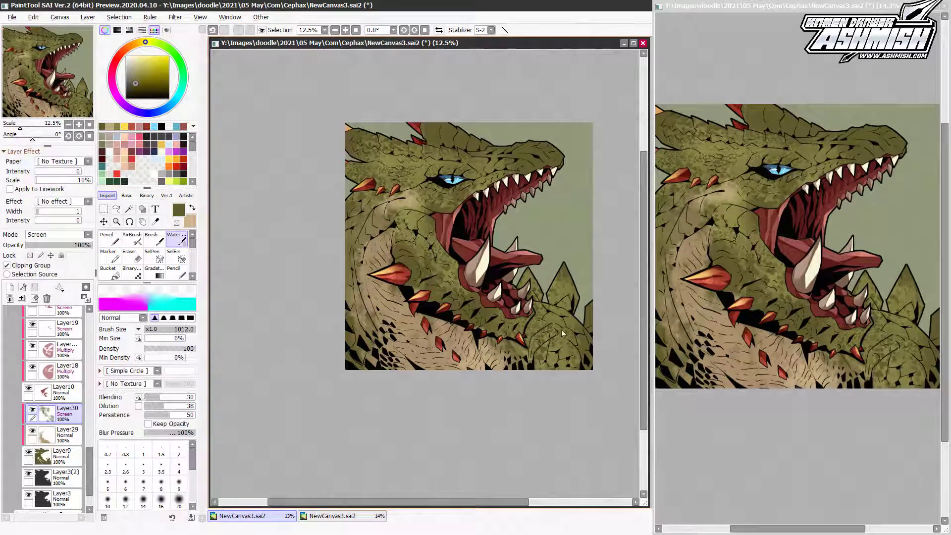
{"action": "key", "text": "ctrl+u"}
{"action": "left_click_drag", "start_coordinate": [216, 349], "coordinate": [229, 353]}
{"action": "left_click", "coordinate": [247, 394]}
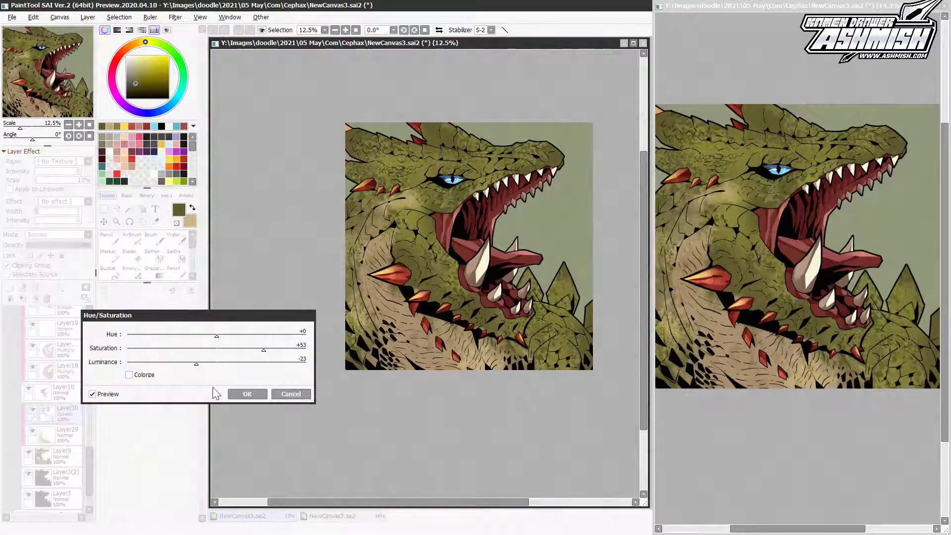
Dab lighter blots on the head, jaw and lower-right body on a Screen layer, then shift their hue
{"action": "key", "text": "ctrl+shift+n"}
{"action": "left_click", "coordinate": [58, 234]}
{"action": "left_click", "coordinate": [37, 267]}
{"action": "mouse_move", "coordinate": [435, 213]}
{"action": "left_mouse_down"}
{"action": "mouse_move", "coordinate": [412, 178]}
{"action": "mouse_move", "coordinate": [485, 169]}
{"action": "left_mouse_up"}
{"action": "left_click_drag", "start_coordinate": [535, 297], "coordinate": [564, 312]}
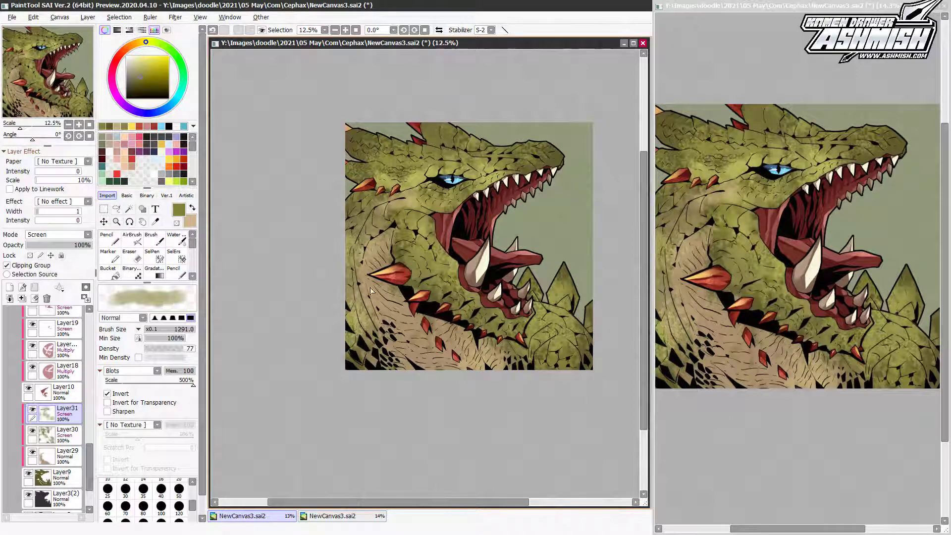
{"action": "key", "text": "ctrl+u"}
{"action": "left_click_drag", "start_coordinate": [216, 337], "coordinate": [215, 336]}
{"action": "key", "text": "Return"}
{"action": "key", "text": "ctrl+u"}
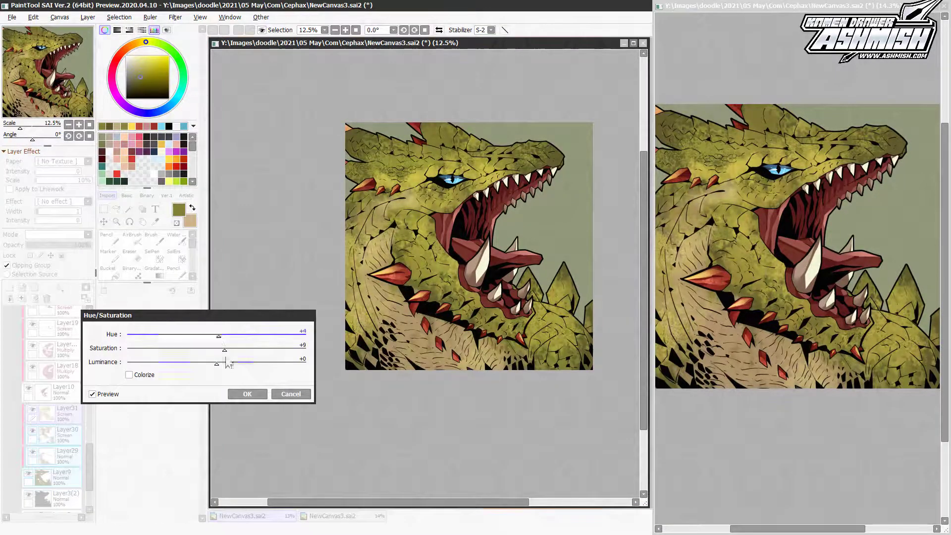
{"action": "key", "text": "Return"}
Fill a new Multiply layer pink to warm the whole dragon
{"action": "key", "text": "ctrl+shift+n"}
{"action": "left_click", "coordinate": [58, 234]}
{"action": "key", "text": "ctrl+f"}
Lasso scale strips above the eye and along the brow, then darken and saturate the shading
{"action": "scroll", "coordinate": [446, 248], "scroll_direction": "up", "scroll_amount": 2}
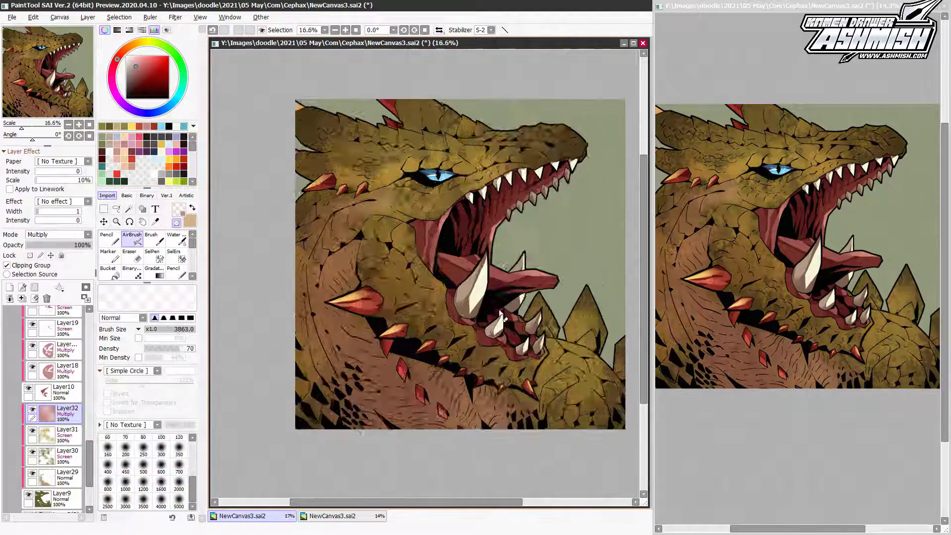
{"action": "key", "text": "l"}
{"action": "left_click_drag", "start_coordinate": [550, 233], "coordinate": [503, 223]}
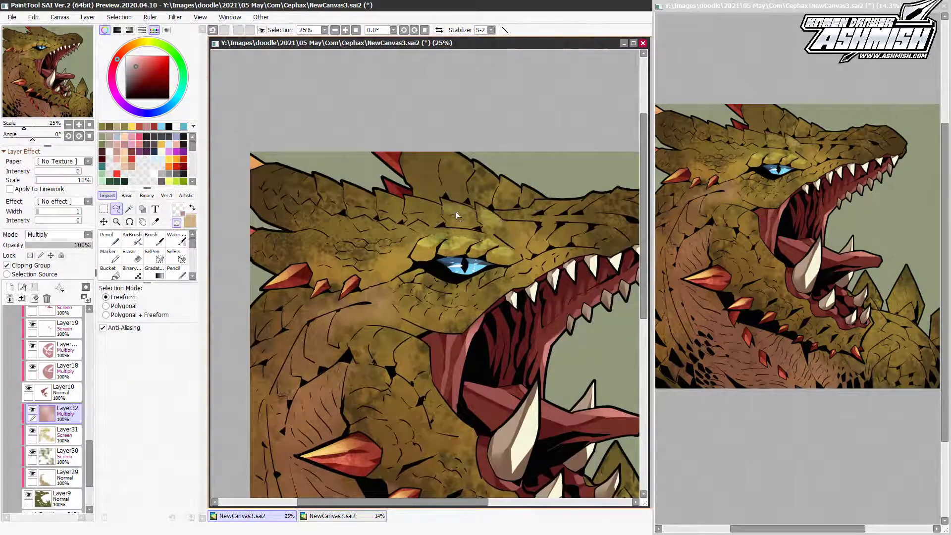
{"action": "key", "text": "h"}
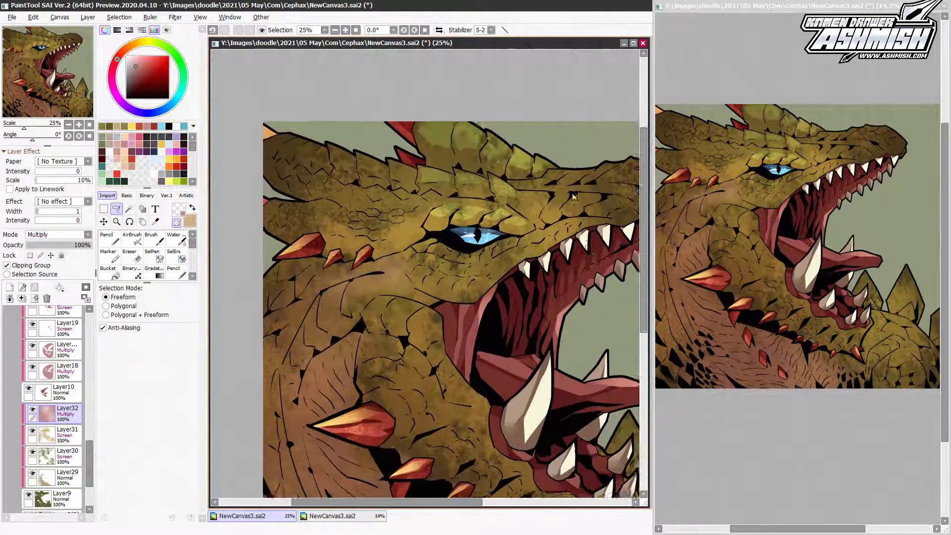
{"action": "key", "text": "h"}
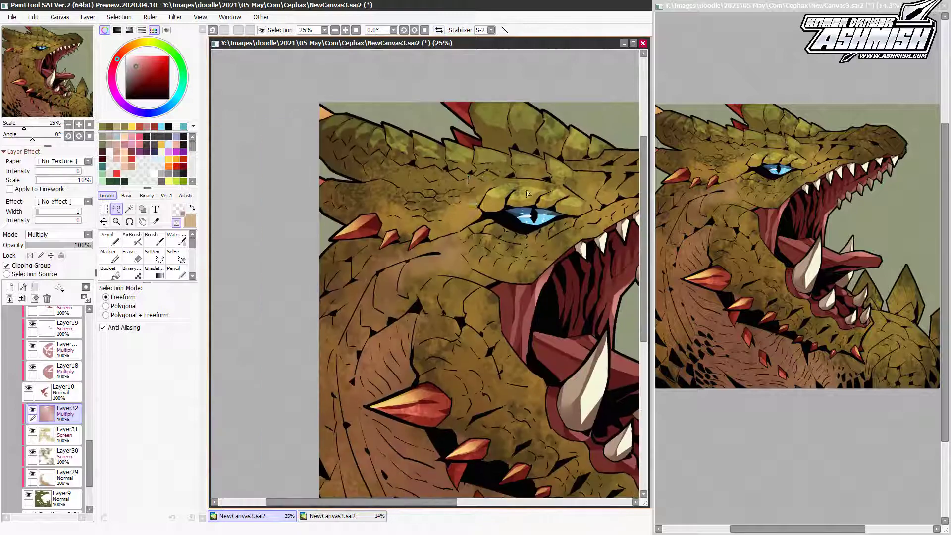
{"action": "left_click_drag", "start_coordinate": [523, 265], "coordinate": [431, 287]}
{"action": "left_click_drag", "start_coordinate": [511, 214], "coordinate": [585, 212]}
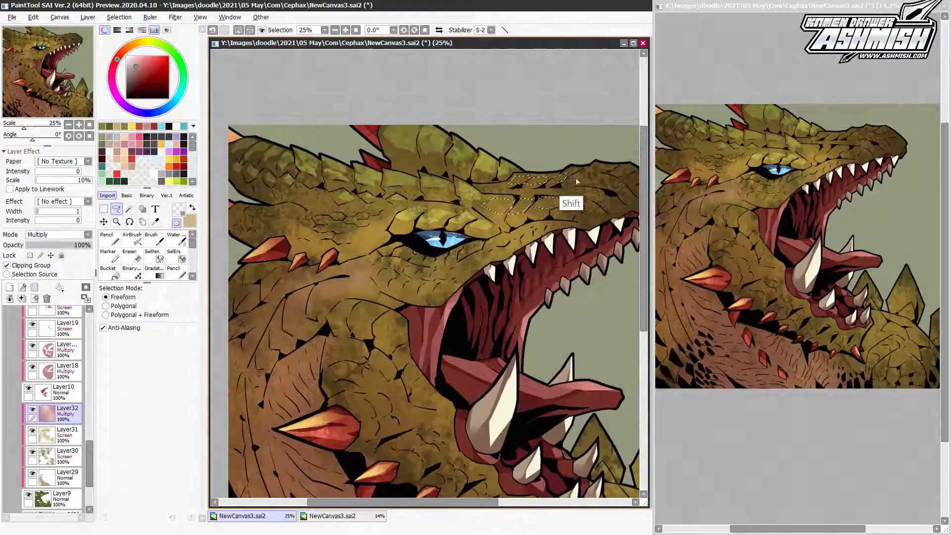
{"action": "scroll", "coordinate": [547, 228], "scroll_direction": "down", "scroll_amount": 2}
{"action": "key", "text": "ctrl+u"}
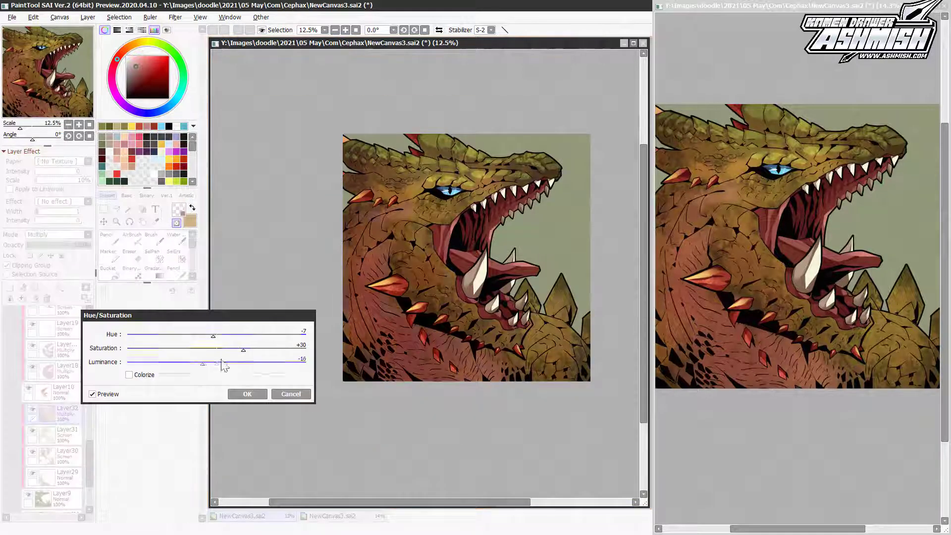
{"action": "mouse_move", "coordinate": [221, 366]}
{"action": "left_mouse_down"}
{"action": "mouse_move", "coordinate": [189, 364]}
{"action": "mouse_move", "coordinate": [267, 337]}
{"action": "mouse_move", "coordinate": [227, 337]}
{"action": "mouse_move", "coordinate": [268, 357]}
{"action": "left_mouse_up"}
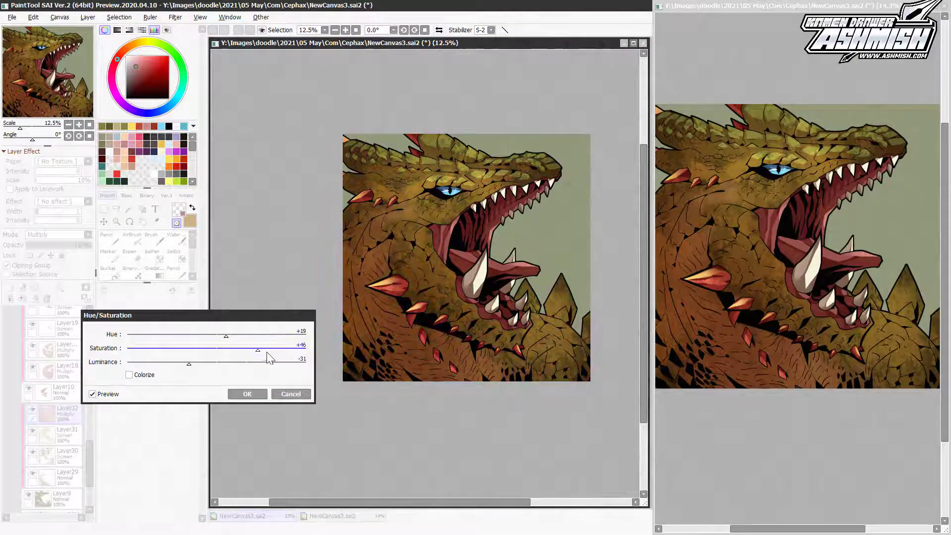
{"action": "key", "text": "Return"}
Clear the earlier scale selections around the eye and head
{"action": "scroll", "coordinate": [381, 144], "scroll_direction": "up", "scroll_amount": 1}
{"action": "scroll", "coordinate": [382, 144], "scroll_direction": "up", "scroll_amount": 1}
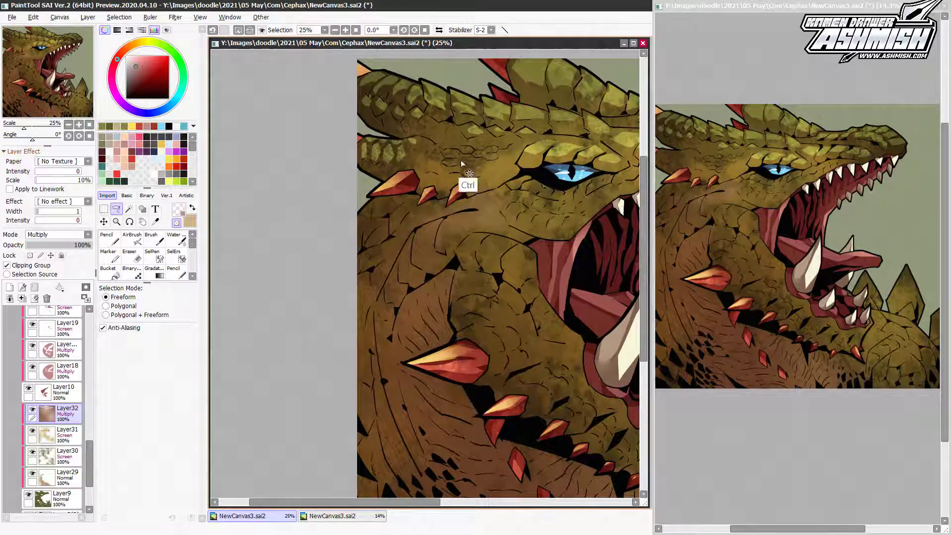
{"action": "scroll", "coordinate": [400, 166], "scroll_direction": "right", "scroll_amount": 3}
{"action": "scroll", "coordinate": [459, 210], "scroll_direction": "up", "scroll_amount": 1}
{"action": "left_click", "coordinate": [355, 227]}
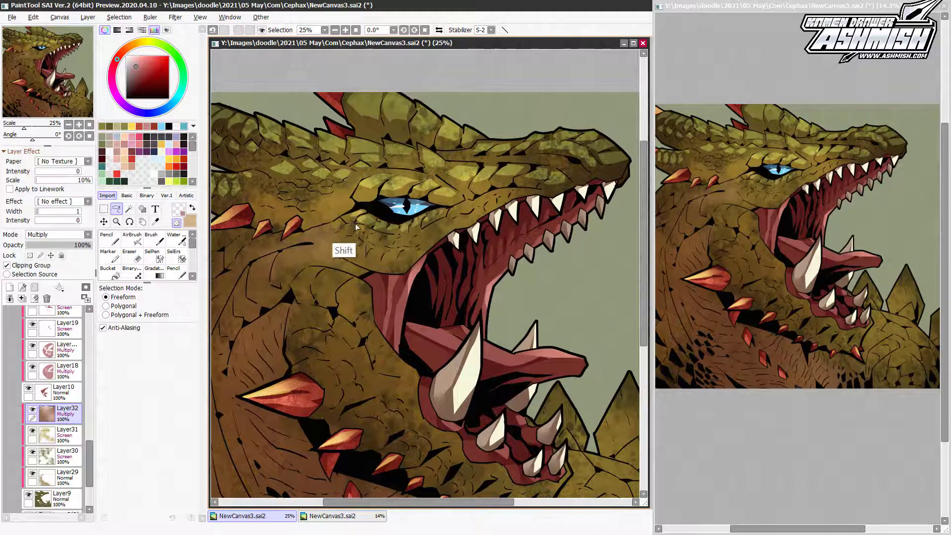
{"action": "left_click", "coordinate": [416, 240]}
{"action": "left_click", "coordinate": [483, 209]}
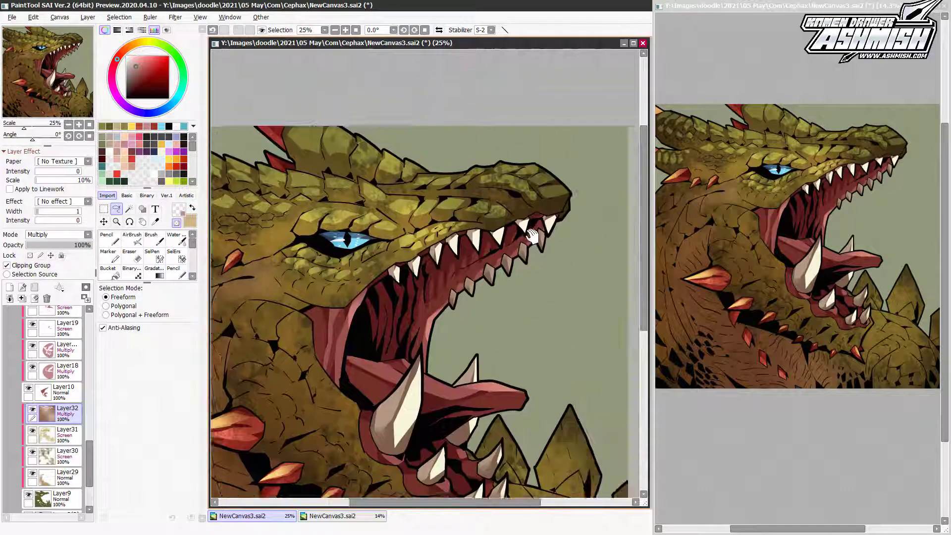
{"action": "scroll", "coordinate": [471, 198], "scroll_direction": "left", "scroll_amount": 3}
{"action": "scroll", "coordinate": [464, 182], "scroll_direction": "down", "scroll_amount": 2}
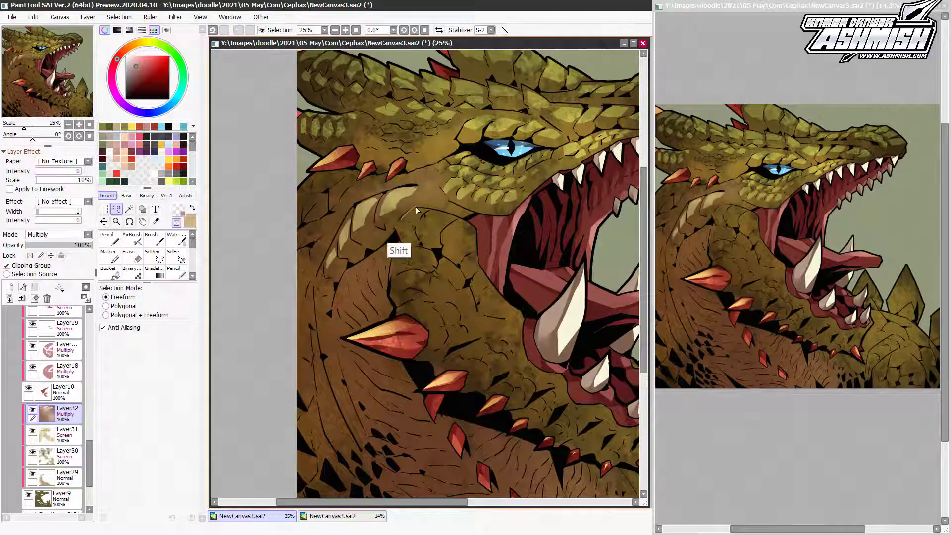
{"action": "left_click", "coordinate": [476, 268]}
{"action": "scroll", "coordinate": [495, 247], "scroll_direction": "down", "scroll_amount": 3}
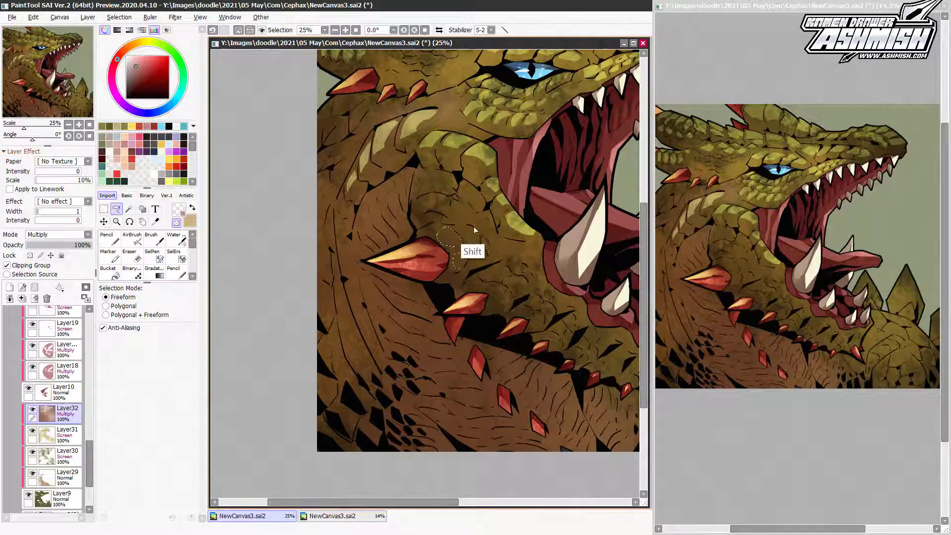
{"action": "left_click", "coordinate": [501, 243]}
{"action": "scroll", "coordinate": [495, 248], "scroll_direction": "right", "scroll_amount": 3}
{"action": "scroll", "coordinate": [493, 209], "scroll_direction": "down", "scroll_amount": 3}
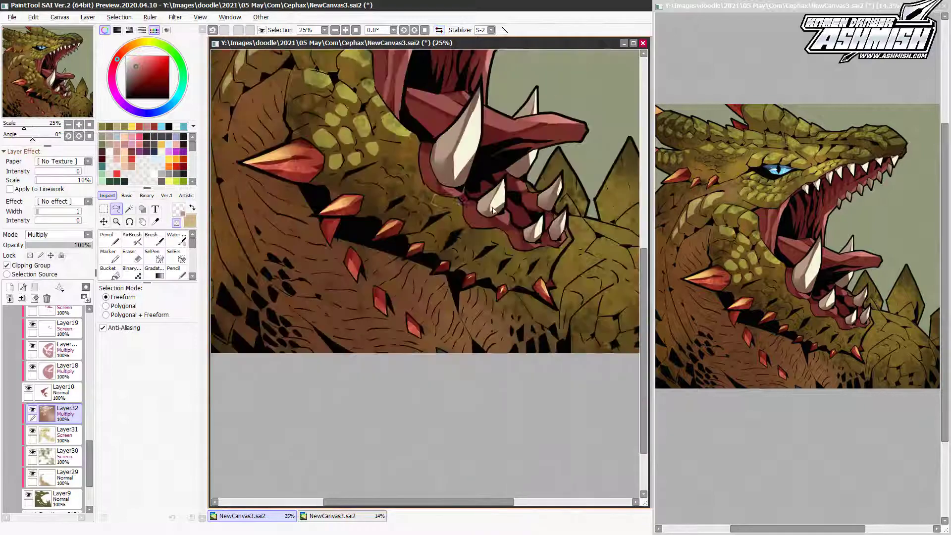
Outline the back spike plate and preview Hue +17, Saturation +14, Luminance +32
{"action": "left_click_drag", "start_coordinate": [559, 147], "coordinate": [580, 211]}
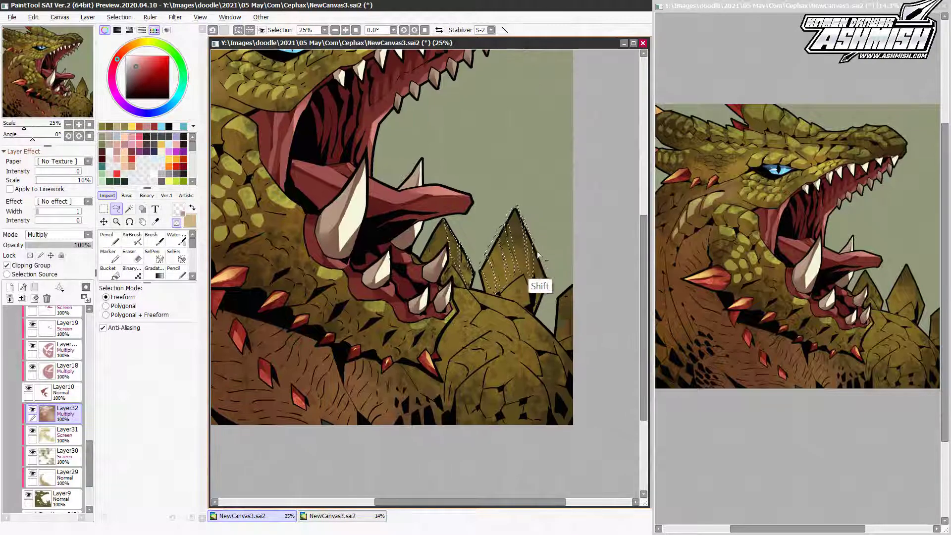
{"action": "scroll", "coordinate": [537, 251], "scroll_direction": "up", "scroll_amount": 3}
{"action": "scroll", "coordinate": [538, 238], "scroll_direction": "right", "scroll_amount": 3}
{"action": "scroll", "coordinate": [585, 249], "scroll_direction": "down", "scroll_amount": 3}
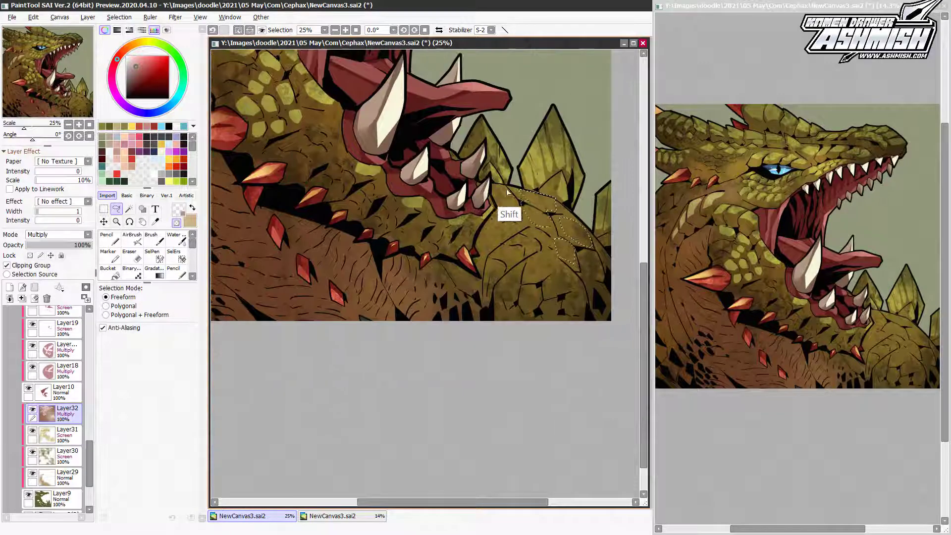
{"action": "scroll", "coordinate": [525, 213], "scroll_direction": "left", "scroll_amount": 5}
{"action": "scroll", "coordinate": [496, 208], "scroll_direction": "up", "scroll_amount": 3}
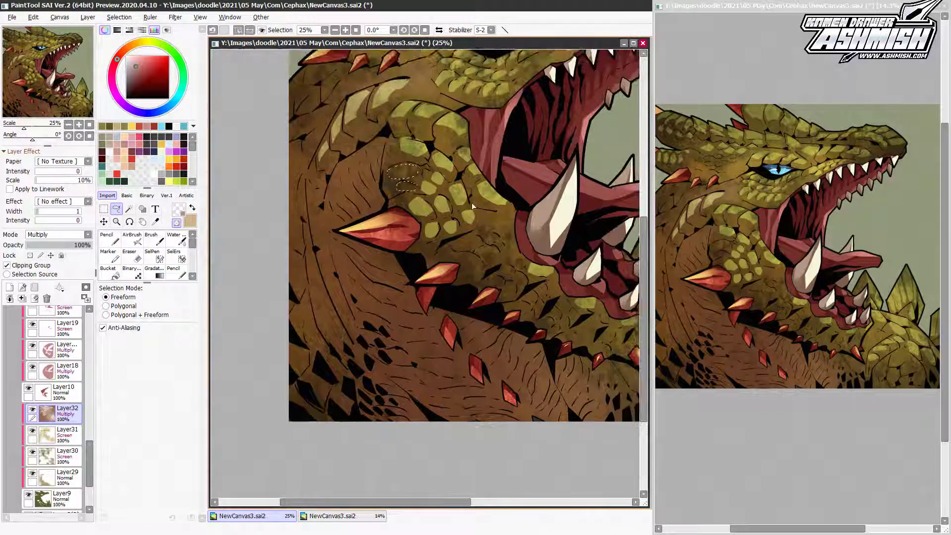
{"action": "scroll", "coordinate": [472, 203], "scroll_direction": "down", "scroll_amount": 1}
{"action": "key", "text": "ctrl+u"}
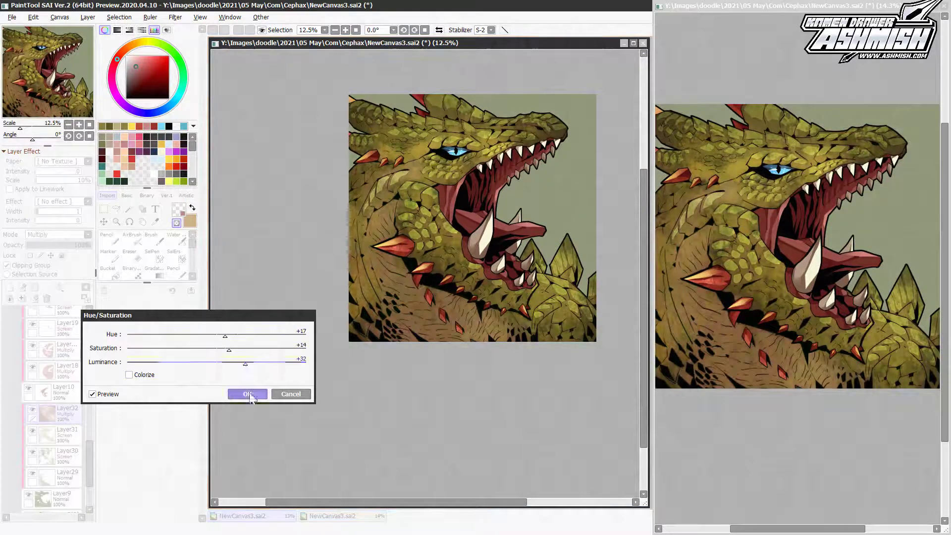
Apply the lightening to the selected scales and look over the result
{"action": "left_click", "coordinate": [249, 394]}
{"action": "scroll", "coordinate": [375, 191], "scroll_direction": "up", "scroll_amount": 1}
{"action": "scroll", "coordinate": [496, 223], "scroll_direction": "left", "scroll_amount": 3}
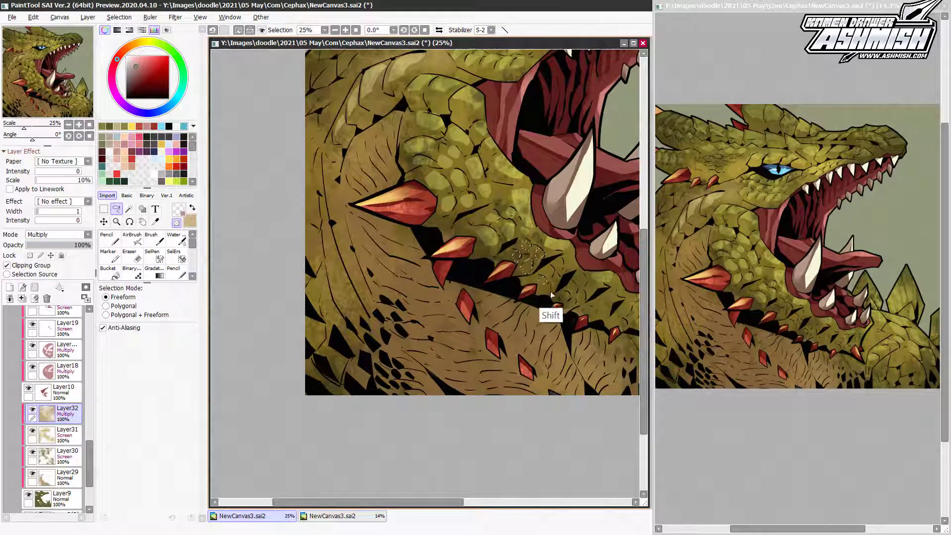
{"action": "scroll", "coordinate": [551, 294], "scroll_direction": "right", "scroll_amount": 3}
{"action": "scroll", "coordinate": [502, 236], "scroll_direction": "down", "scroll_amount": 2}
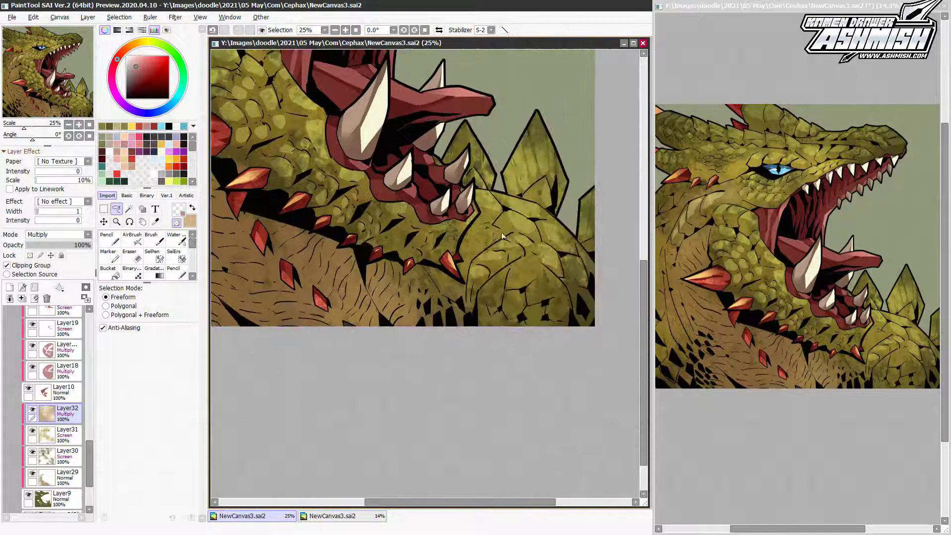
{"action": "scroll", "coordinate": [502, 236], "scroll_direction": "up", "scroll_amount": 5}
Lasso more scales near the eye and along the neck
{"action": "left_click_drag", "start_coordinate": [476, 158], "coordinate": [514, 175]}
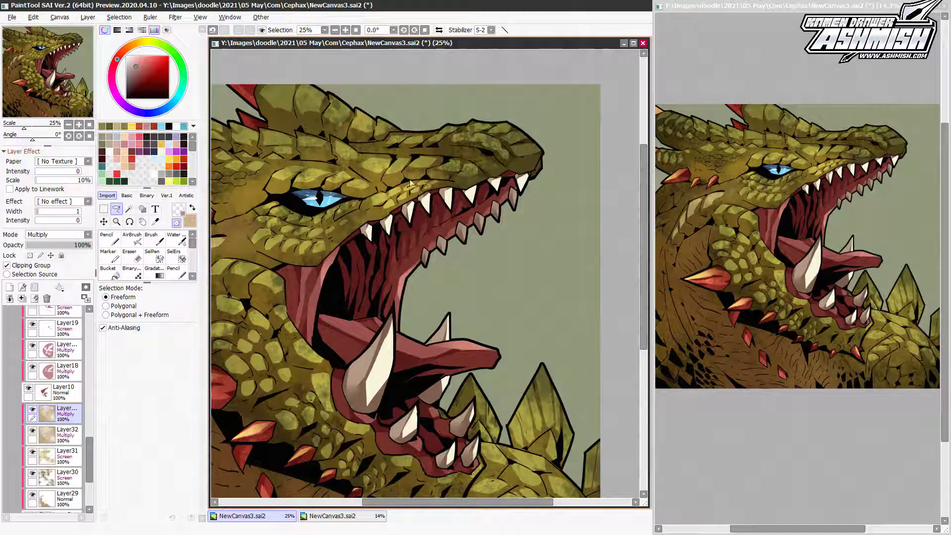
{"action": "scroll", "coordinate": [410, 183], "scroll_direction": "left", "scroll_amount": 3}
{"action": "scroll", "coordinate": [463, 205], "scroll_direction": "down", "scroll_amount": 1}
{"action": "scroll", "coordinate": [446, 254], "scroll_direction": "down", "scroll_amount": 3}
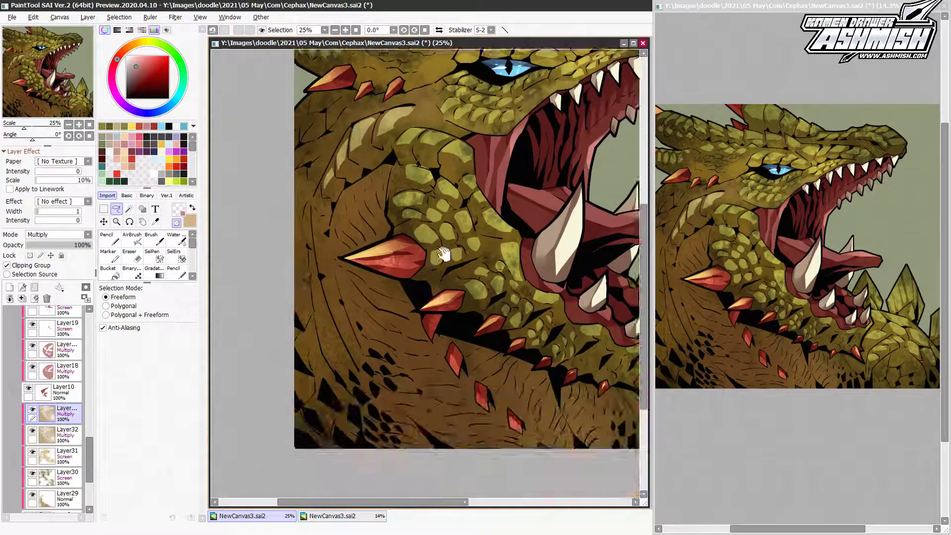
{"action": "scroll", "coordinate": [435, 248], "scroll_direction": "up", "scroll_amount": 4}
{"action": "scroll", "coordinate": [436, 248], "scroll_direction": "left", "scroll_amount": 2}
{"action": "left_click_drag", "start_coordinate": [378, 202], "coordinate": [362, 211]}
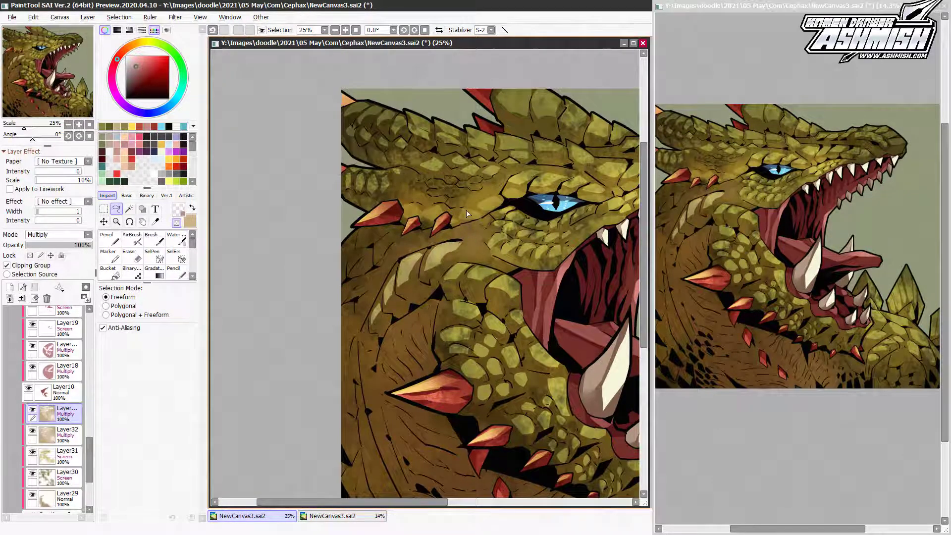
{"action": "scroll", "coordinate": [353, 160], "scroll_direction": "down", "scroll_amount": 1}
{"action": "scroll", "coordinate": [424, 180], "scroll_direction": "down", "scroll_amount": 3}
{"action": "scroll", "coordinate": [485, 184], "scroll_direction": "up", "scroll_amount": 1}
{"action": "scroll", "coordinate": [485, 185], "scroll_direction": "left", "scroll_amount": 1}
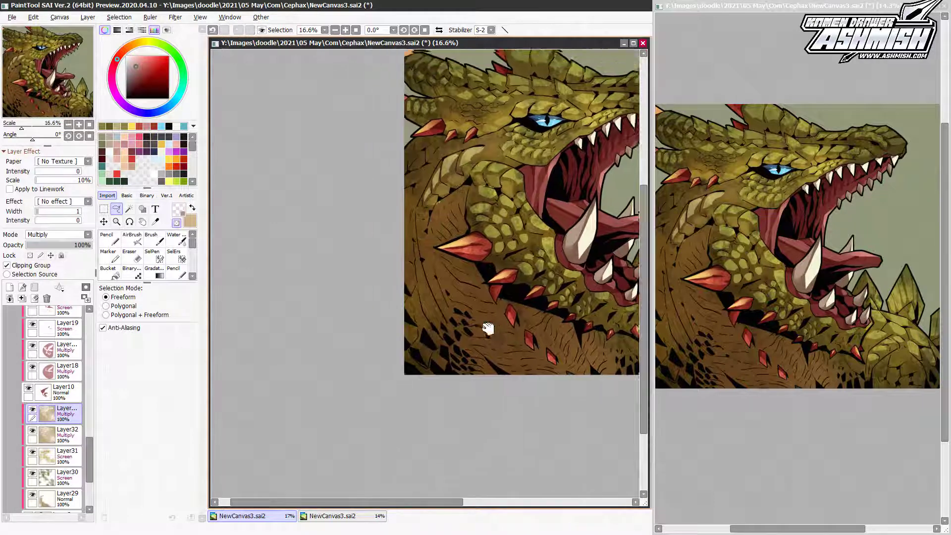
{"action": "scroll", "coordinate": [470, 263], "scroll_direction": "down", "scroll_amount": 3}
{"action": "scroll", "coordinate": [470, 263], "scroll_direction": "right", "scroll_amount": 3}
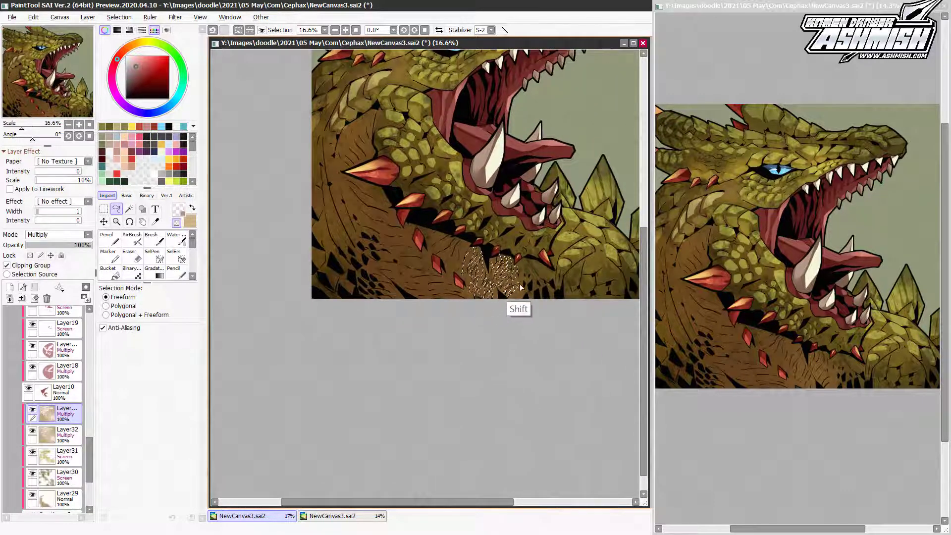
{"action": "scroll", "coordinate": [520, 284], "scroll_direction": "up", "scroll_amount": 1}
{"action": "scroll", "coordinate": [520, 284], "scroll_direction": "right", "scroll_amount": 1}
{"action": "scroll", "coordinate": [460, 270], "scroll_direction": "right", "scroll_amount": 3}
{"action": "scroll", "coordinate": [460, 271], "scroll_direction": "down", "scroll_amount": 1}
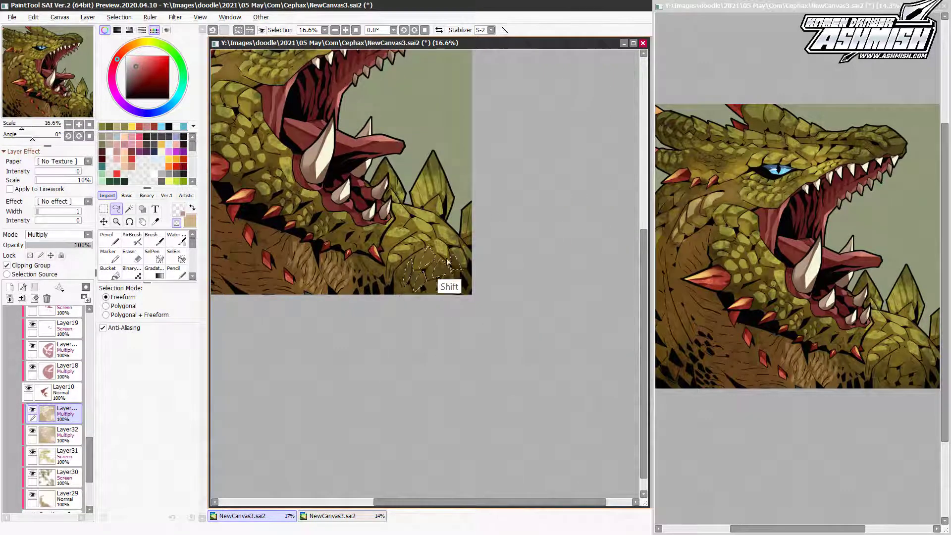
{"action": "scroll", "coordinate": [436, 216], "scroll_direction": "left", "scroll_amount": 2}
{"action": "scroll", "coordinate": [462, 242], "scroll_direction": "up", "scroll_amount": 2}
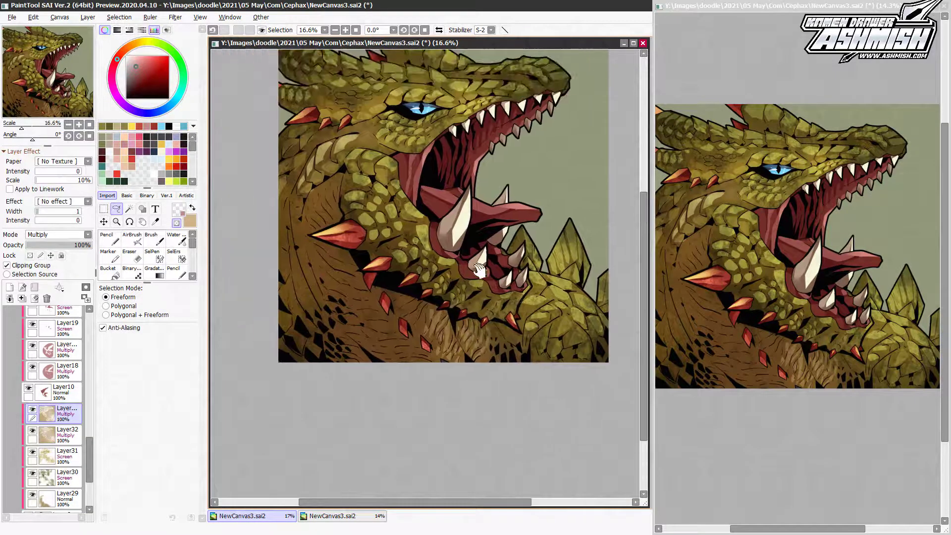
{"action": "scroll", "coordinate": [474, 372], "scroll_direction": "left", "scroll_amount": 1}
{"action": "scroll", "coordinate": [474, 372], "scroll_direction": "left", "scroll_amount": 1}
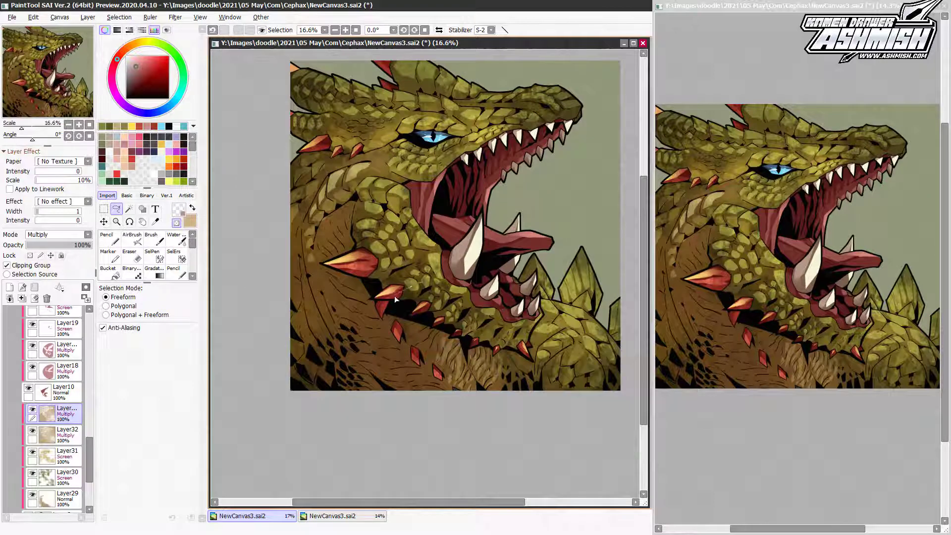
{"action": "scroll", "coordinate": [421, 309], "scroll_direction": "down", "scroll_amount": 2}
{"action": "scroll", "coordinate": [453, 322], "scroll_direction": "left", "scroll_amount": 1}
Select lower-neck scales in mirrored view, then add a new layer for shine highlights
{"action": "key", "text": "h"}
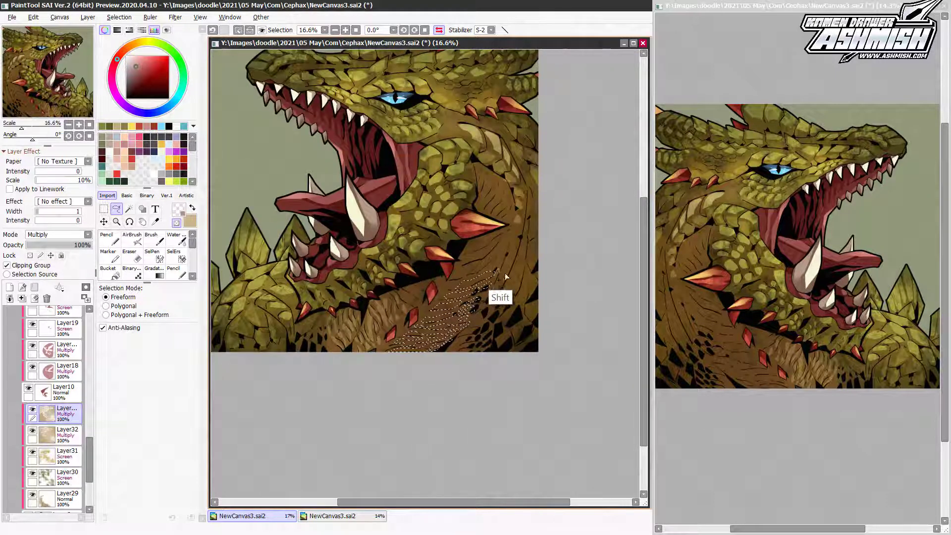
{"action": "left_click_drag", "start_coordinate": [420, 358], "coordinate": [506, 268]}
{"action": "key", "text": "h"}
{"action": "scroll", "coordinate": [488, 250], "scroll_direction": "up", "scroll_amount": 2}
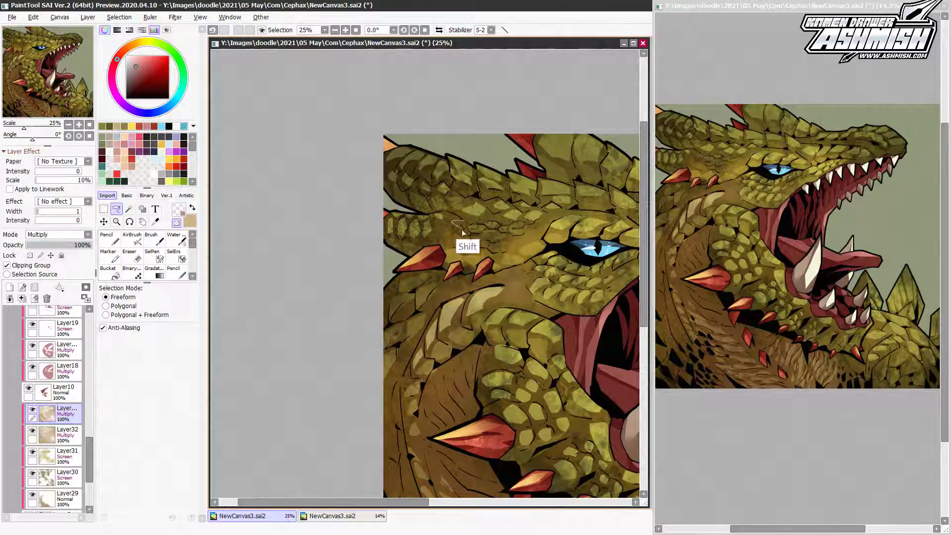
{"action": "scroll", "coordinate": [462, 233], "scroll_direction": "down", "scroll_amount": 1}
{"action": "key", "text": "ctrl+shift+n"}
Paint glittery highlights near the eye, then trim them with a small transparent-colour eraser
{"action": "key", "text": "b"}
{"action": "left_click_drag", "start_coordinate": [449, 213], "coordinate": [526, 175]}
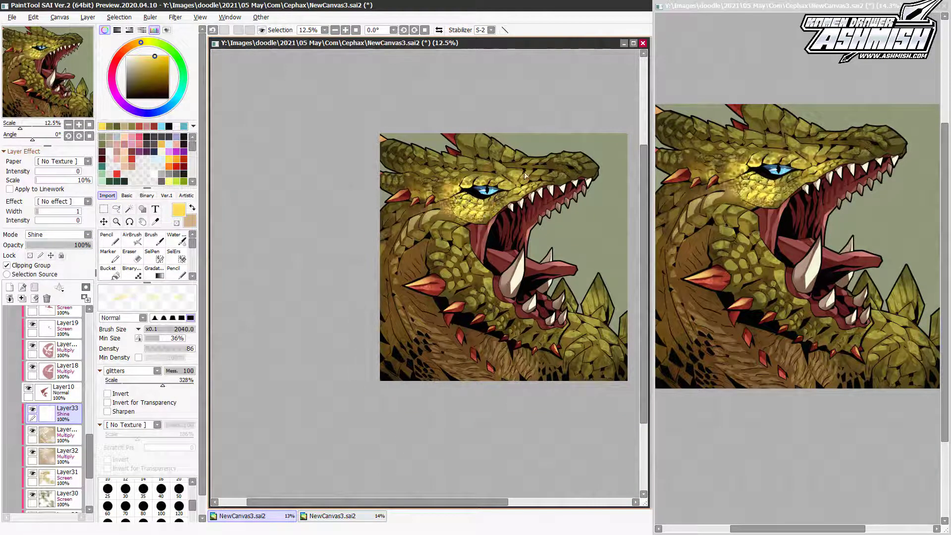
{"action": "left_click", "coordinate": [177, 223]}
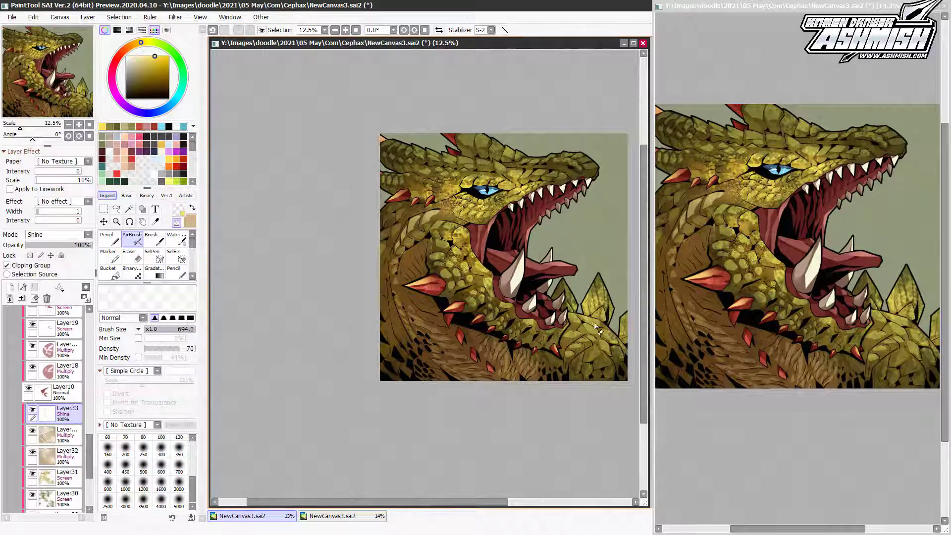
{"action": "scroll", "coordinate": [594, 322], "scroll_direction": "up", "scroll_amount": 1}
{"action": "left_click_drag", "start_coordinate": [161, 342], "coordinate": [145, 339]}
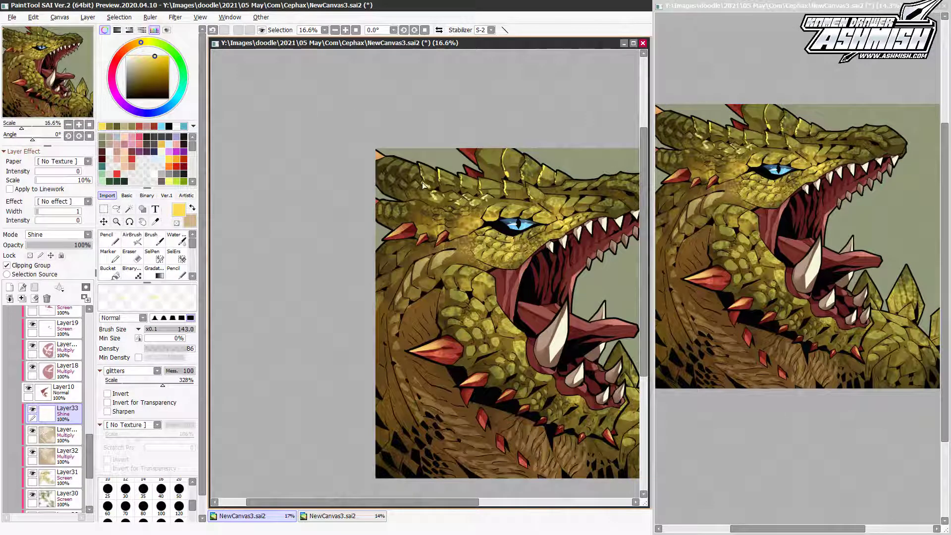
{"action": "mouse_move", "coordinate": [510, 200]}
{"action": "left_mouse_down"}
{"action": "mouse_move", "coordinate": [411, 238]}
{"action": "mouse_move", "coordinate": [469, 195]}
{"action": "left_mouse_up"}
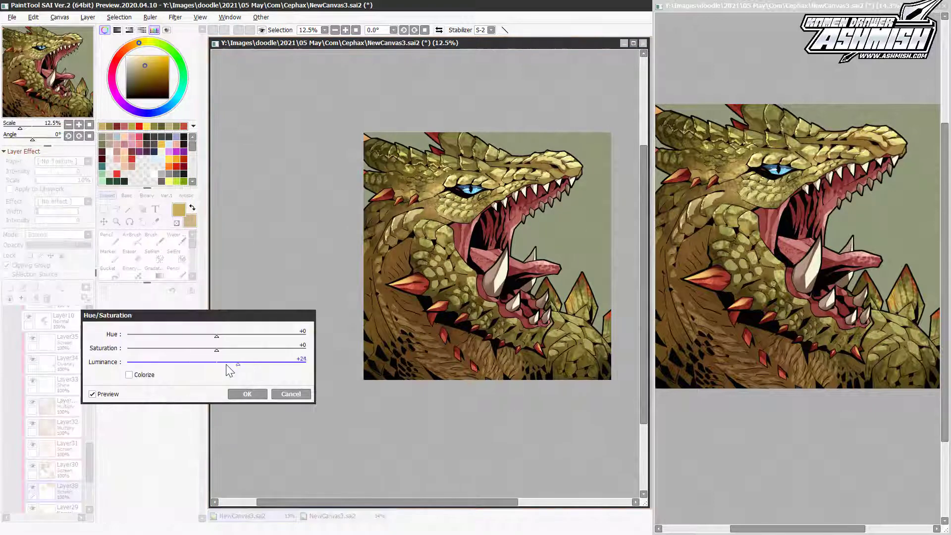
Shift the background's hue to sky blue with Hue/Saturation
{"action": "key", "text": "ctrl+u"}
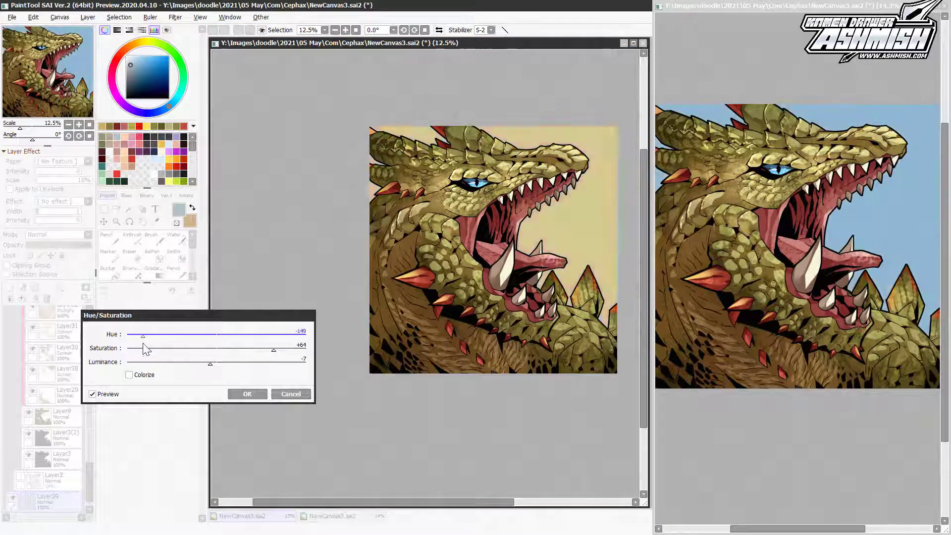
{"action": "left_click_drag", "start_coordinate": [276, 335], "coordinate": [215, 340]}
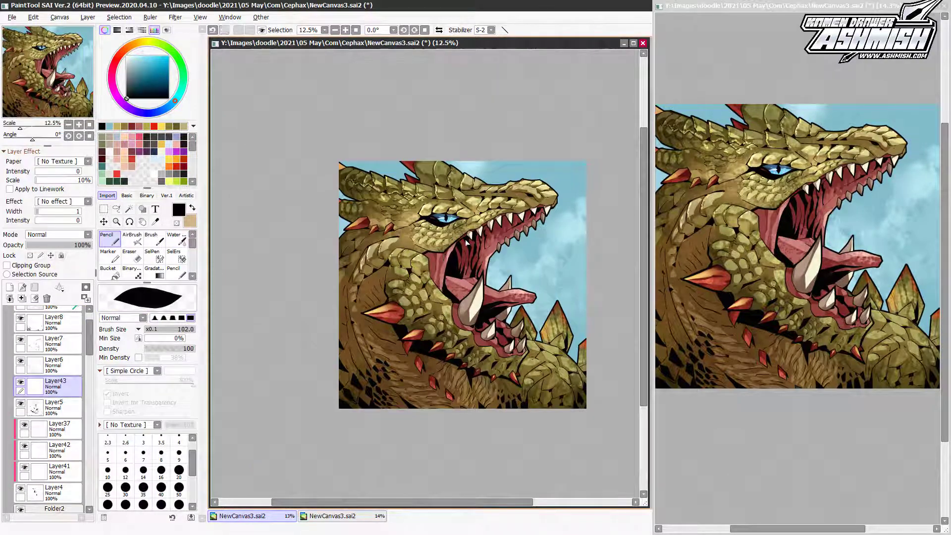
{"action": "scroll", "coordinate": [465, 239], "scroll_direction": "up", "scroll_amount": 2}
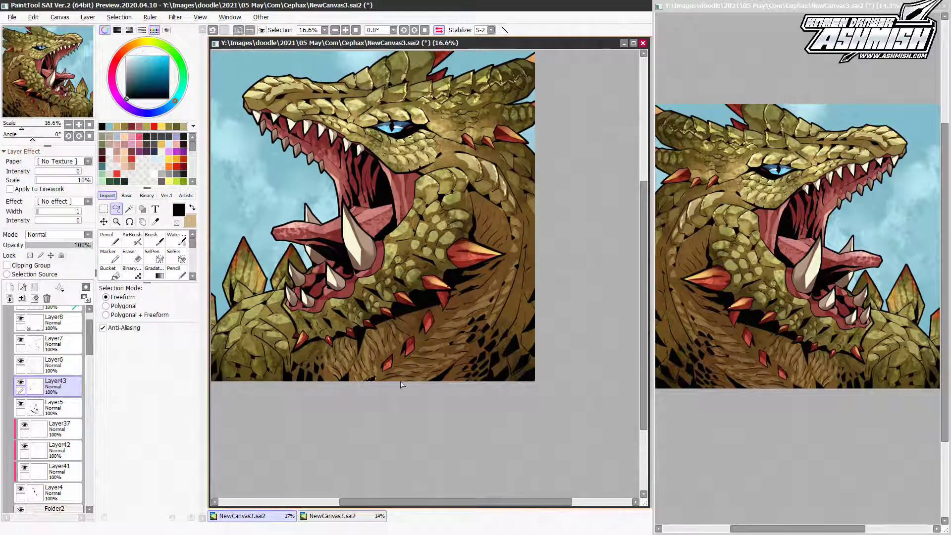
Unflip the canvas so the dragon faces right, deselect, and pan across the painting
{"action": "key", "text": "ctrl+a"}
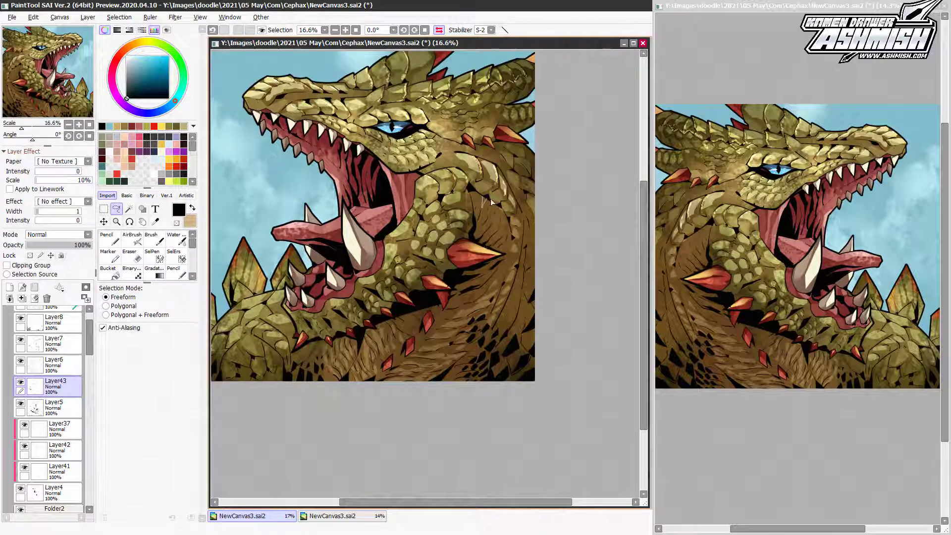
{"action": "key", "text": "h"}
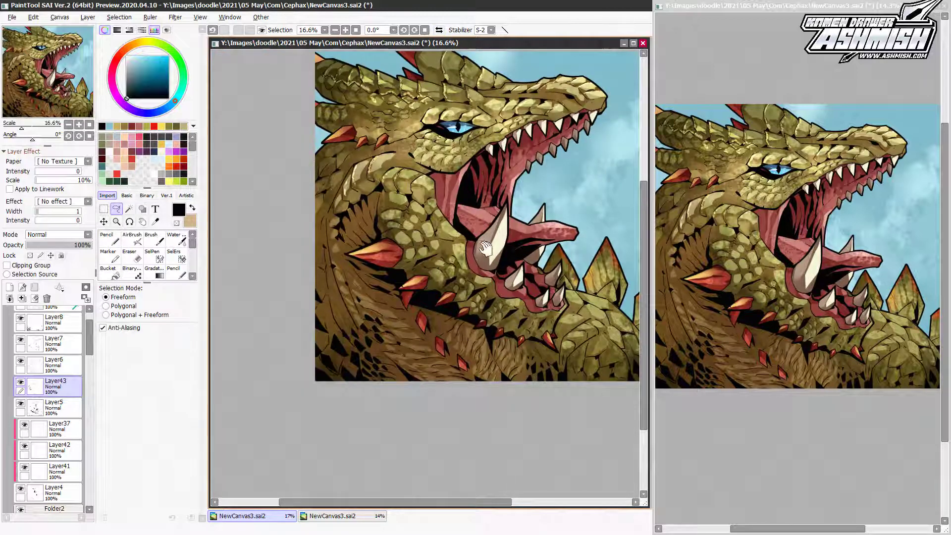
{"action": "key", "text": "ctrl+d"}
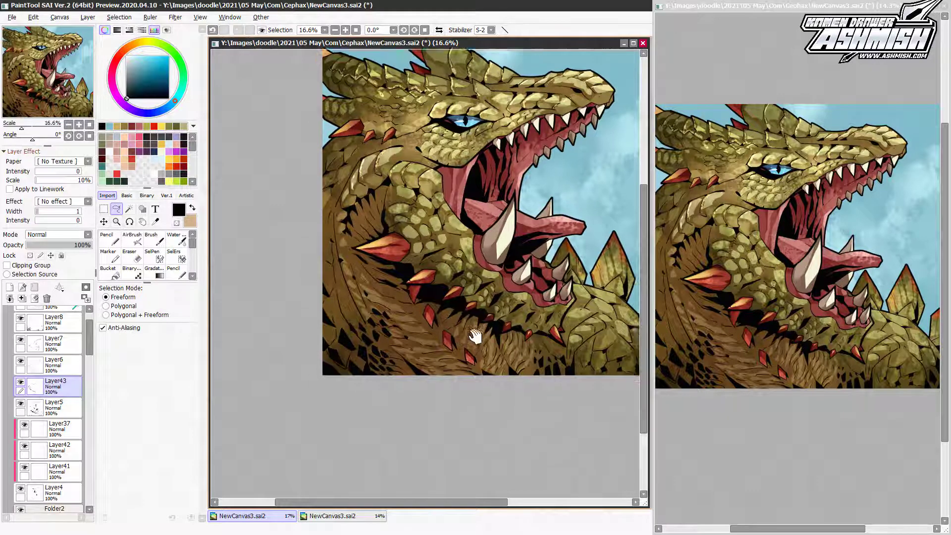
{"action": "left_click_drag", "start_coordinate": [480, 329], "coordinate": [394, 266]}
{"action": "key", "text": "n"}
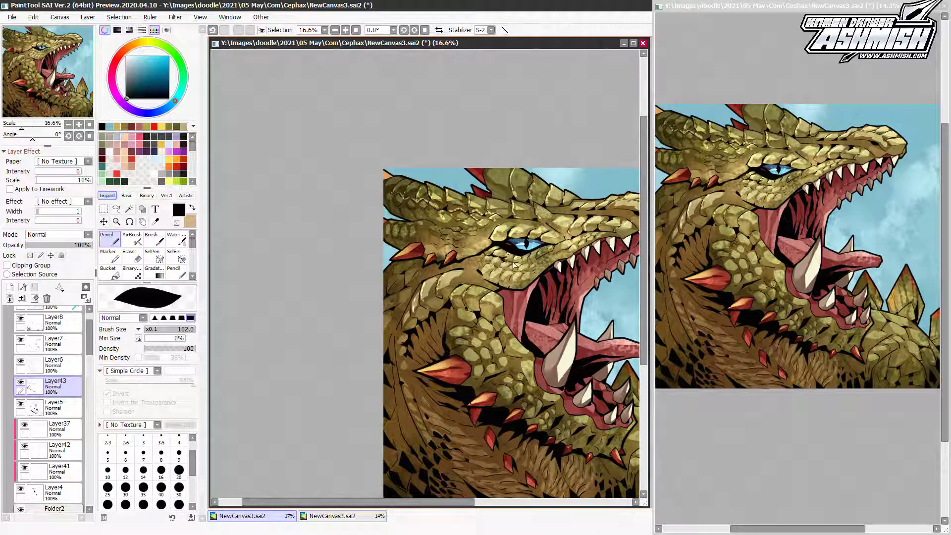
{"action": "left_click_drag", "start_coordinate": [525, 266], "coordinate": [444, 272]}
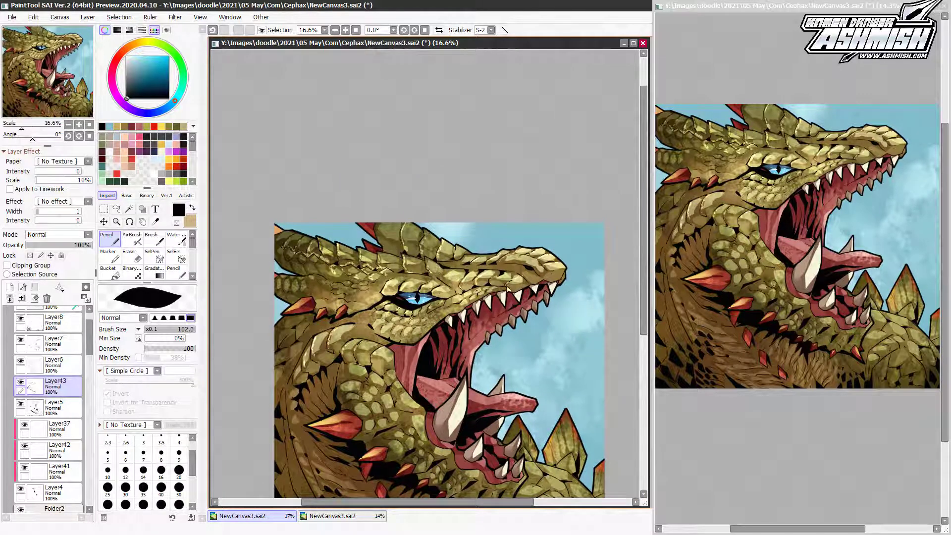
{"action": "mouse_move", "coordinate": [507, 288]}
{"action": "left_mouse_down"}
{"action": "mouse_move", "coordinate": [425, 305]}
{"action": "mouse_move", "coordinate": [437, 341]}
{"action": "left_mouse_up"}
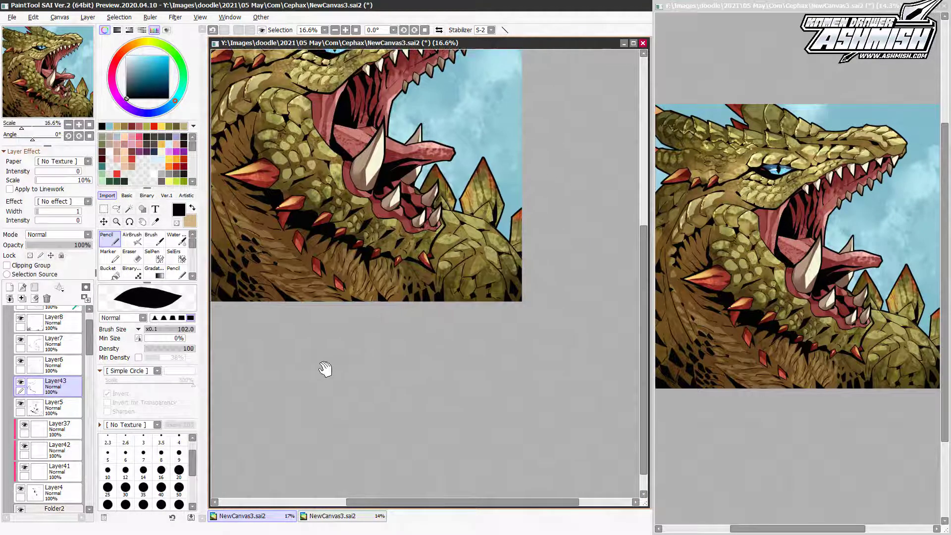
{"action": "left_click_drag", "start_coordinate": [326, 369], "coordinate": [340, 425]}
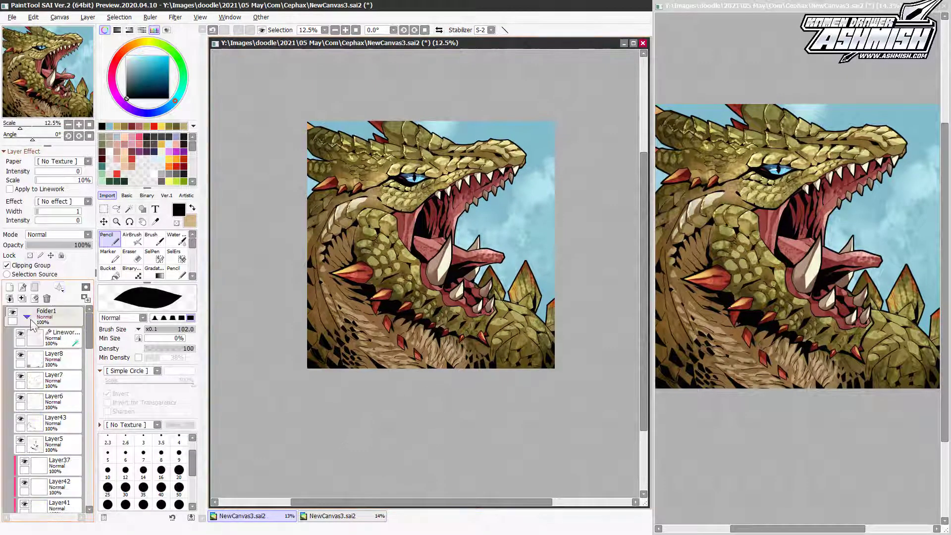
Lasso and fill three curved orange energy streaks around the dragon
{"action": "left_click_drag", "start_coordinate": [340, 320], "coordinate": [342, 277]}
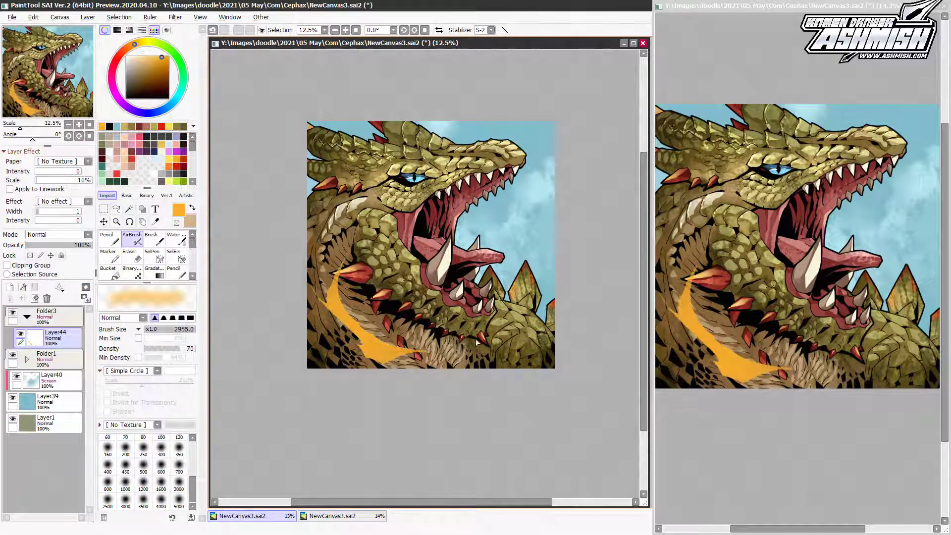
{"action": "key", "text": "h"}
{"action": "left_click_drag", "start_coordinate": [527, 159], "coordinate": [551, 162]}
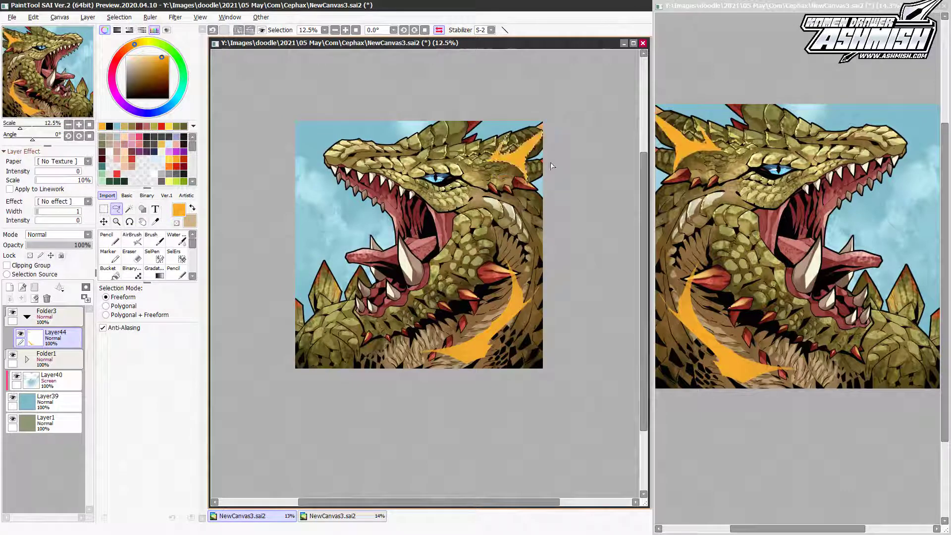
{"action": "key", "text": "h"}
{"action": "key", "text": "h"}
{"action": "left_click_drag", "start_coordinate": [283, 278], "coordinate": [300, 320]}
{"action": "key", "text": "h"}
Undo the top-left streak, redo the top-right one, and check it in mirrored view
{"action": "key", "text": "ctrl+z"}
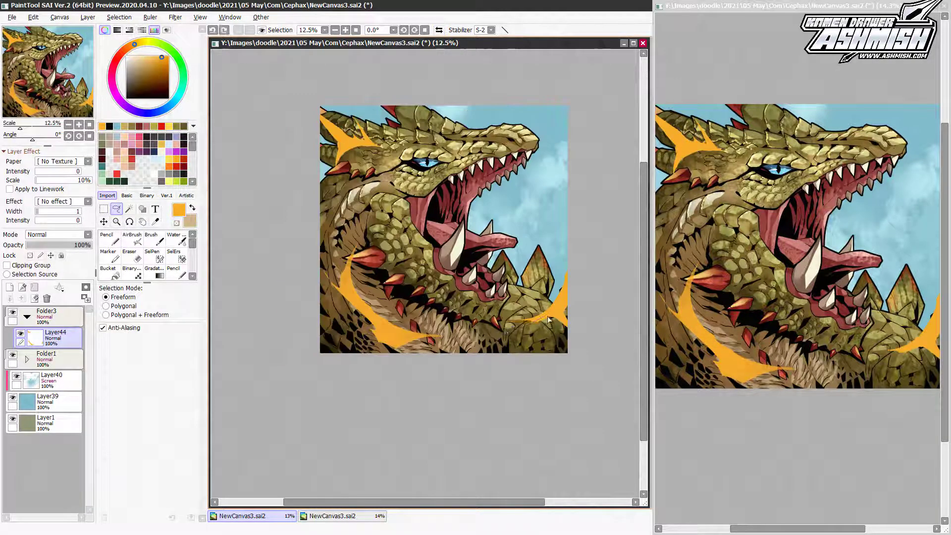
{"action": "key", "text": "ctrl+z"}
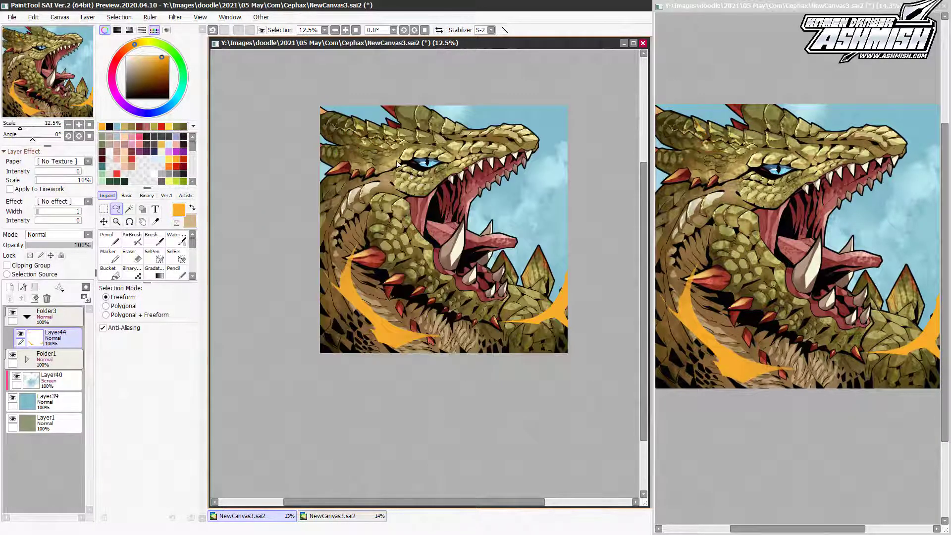
{"action": "key", "text": "h"}
{"action": "key", "text": "h"}
{"action": "key", "text": "h"}
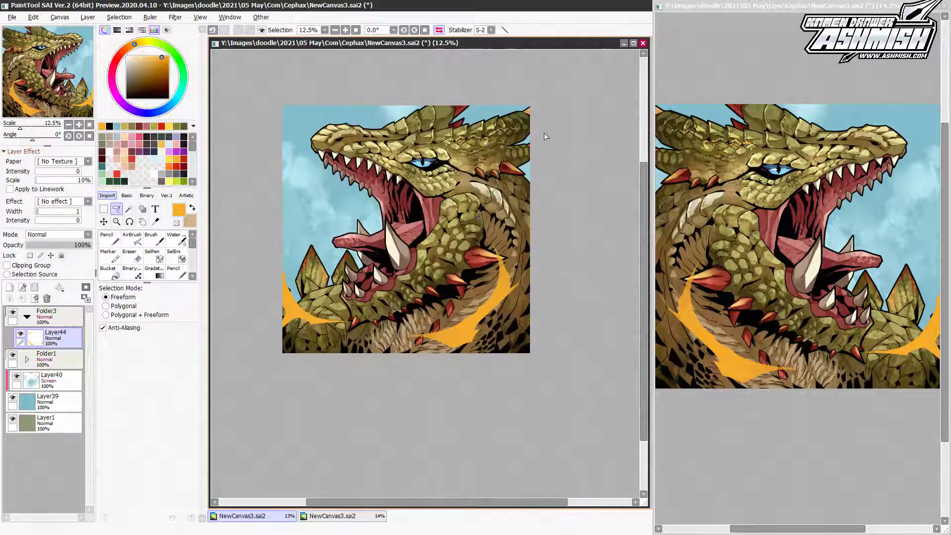
{"action": "key", "text": "v"}
{"action": "key", "text": "ctrl+y"}
{"action": "key", "text": "h"}
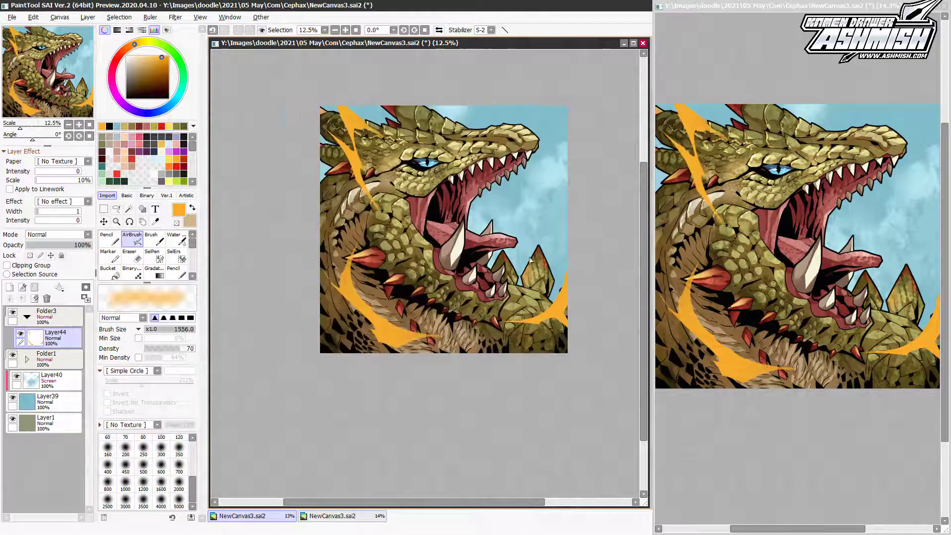
{"action": "key", "text": "h"}
{"action": "key", "text": "h"}
{"action": "key", "text": "a"}
{"action": "key", "text": "h"}
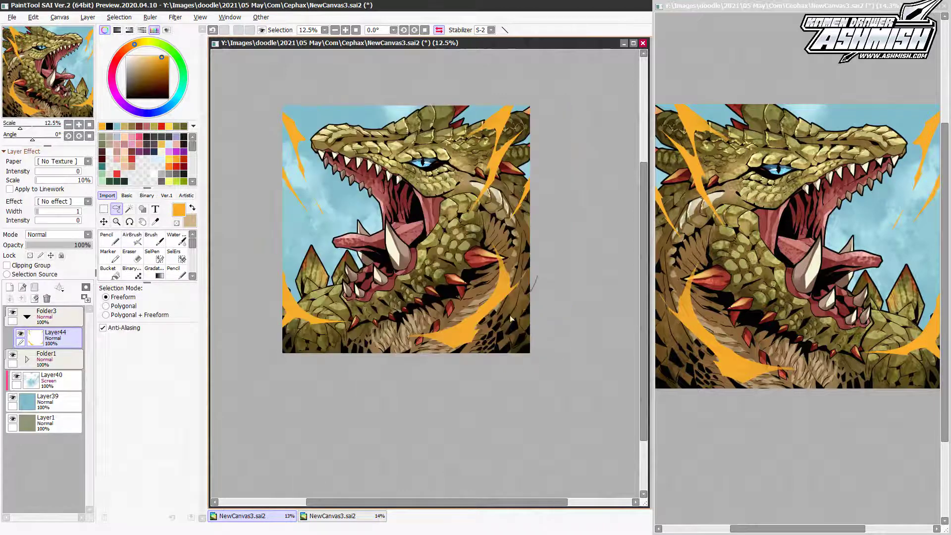
{"action": "key", "text": "h"}
Extend the bottom-right streak and fill it with orange
{"action": "left_click_drag", "start_coordinate": [589, 325], "coordinate": [584, 358]}
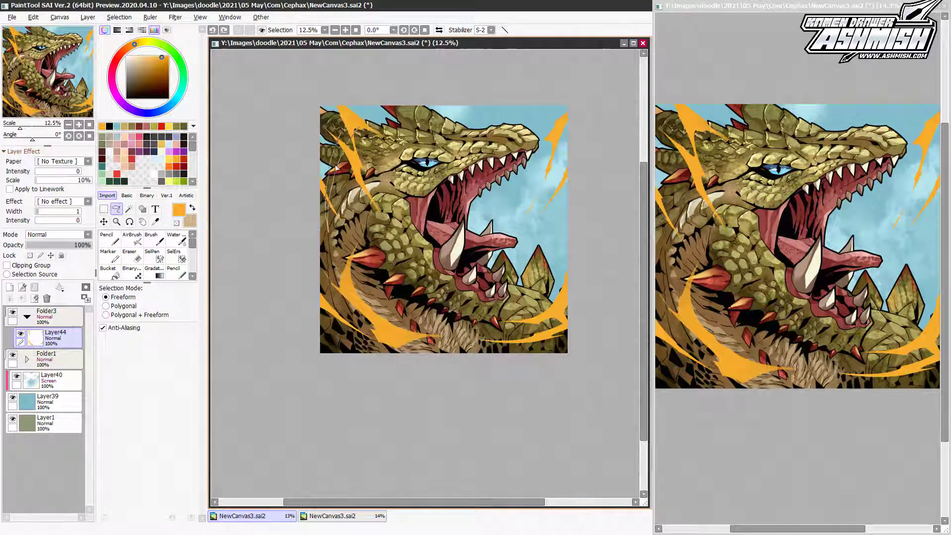
{"action": "key", "text": "h"}
{"action": "key", "text": "h"}
{"action": "key", "text": "v"}
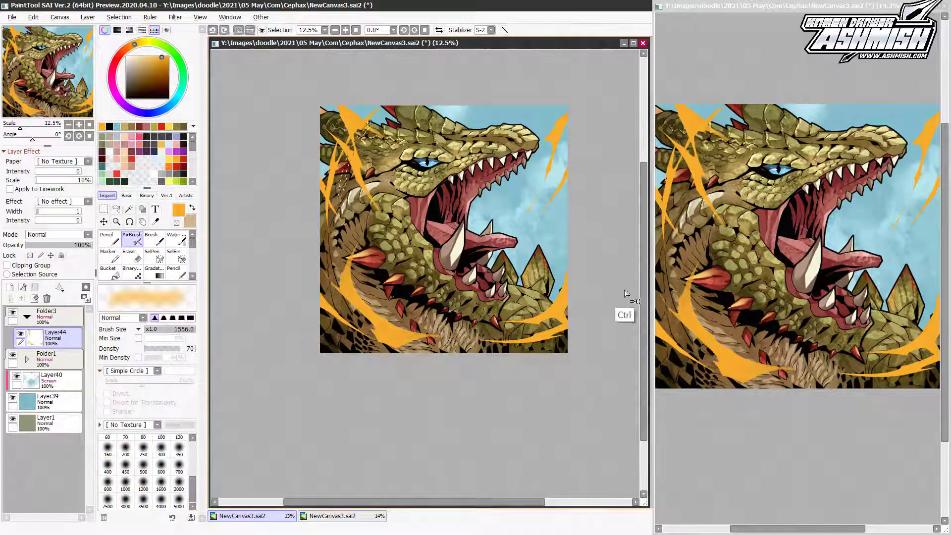
{"action": "key", "text": "ctrl+u"}
Lighten the duplicated streaks and set Layer44(2) to Shine blending
{"action": "left_click_drag", "start_coordinate": [213, 367], "coordinate": [237, 368]}
{"action": "key", "text": "Return"}
{"action": "left_click", "coordinate": [58, 235]}
{"action": "left_click", "coordinate": [60, 270]}
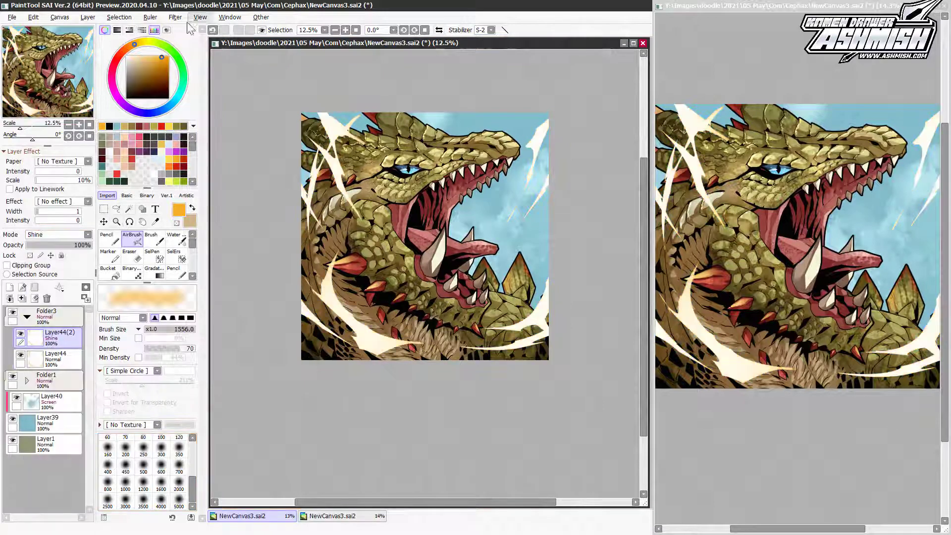
Adjust Layer44's colour and lower its opacity to 58%
{"action": "left_click", "coordinate": [50, 358]}
{"action": "key", "text": "ctrl+u"}
{"action": "key", "text": "Return"}
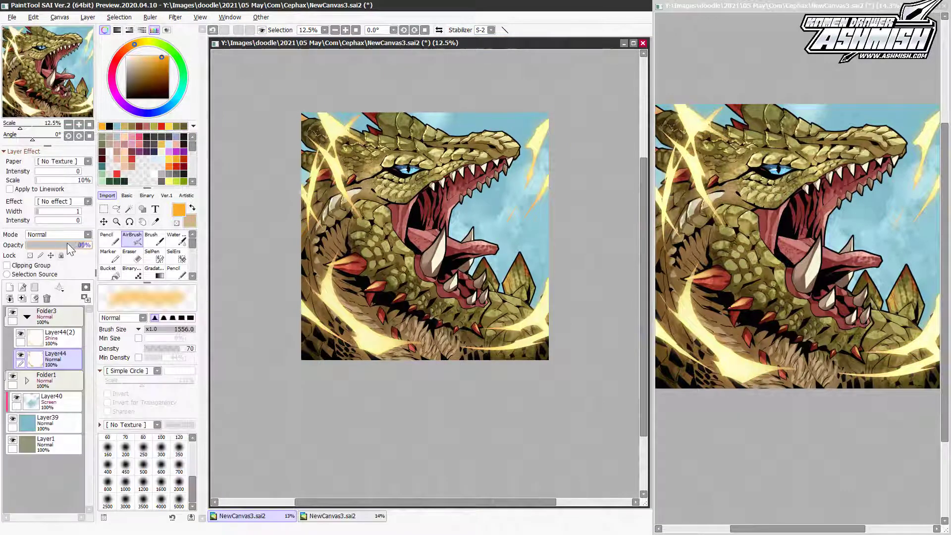
{"action": "left_click_drag", "start_coordinate": [66, 245], "coordinate": [64, 245]}
{"action": "left_click", "coordinate": [50, 337]}
{"action": "key", "text": "ctrl+u"}
{"action": "mouse_move", "coordinate": [217, 335]}
{"action": "left_mouse_down"}
{"action": "mouse_move", "coordinate": [210, 340]}
{"action": "mouse_move", "coordinate": [237, 367]}
{"action": "left_mouse_up"}
{"action": "key", "text": "Return"}
{"action": "left_click", "coordinate": [50, 358]}
{"action": "key", "text": "ctrl+u"}
{"action": "key", "text": "Return"}
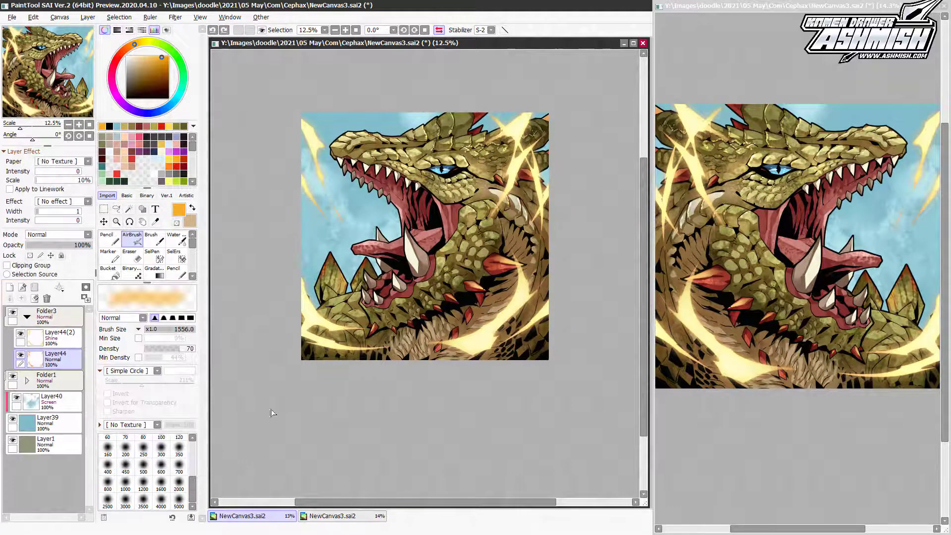
Shift Layer44(2)'s hue to -16
{"action": "left_click", "coordinate": [79, 344]}
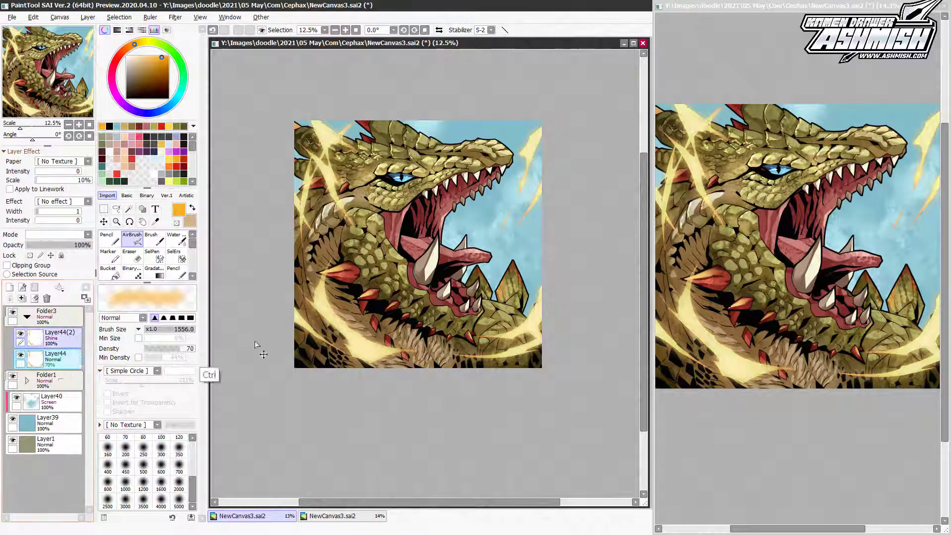
{"action": "key", "text": "ctrl+u"}
{"action": "left_click_drag", "start_coordinate": [217, 335], "coordinate": [209, 336]}
{"action": "key", "text": "Return"}
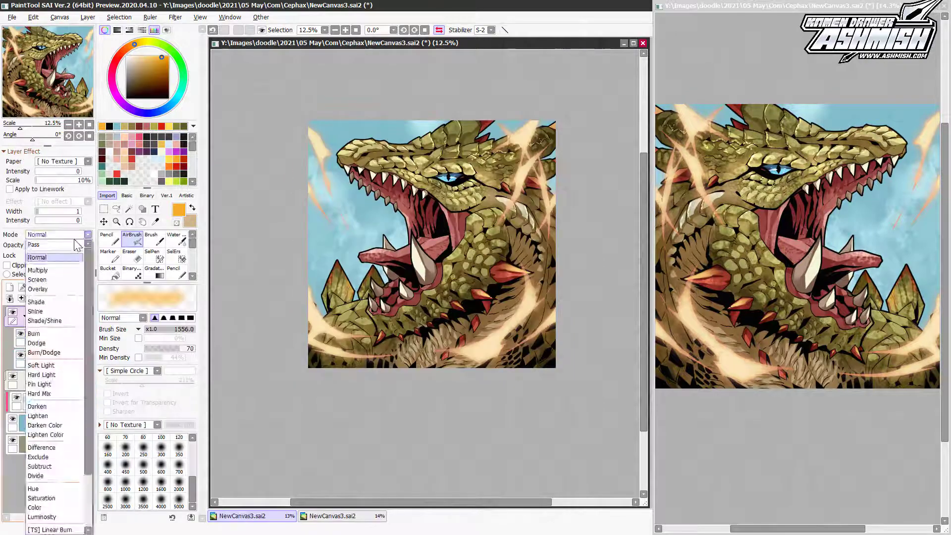
Move Layer44 above Layer44(2), set Folder3 to Pass and Layer44 to Shade/Shine
{"action": "left_click_drag", "start_coordinate": [55, 337], "coordinate": [69, 363]}
{"action": "left_click", "coordinate": [58, 234]}
{"action": "left_click", "coordinate": [85, 242]}
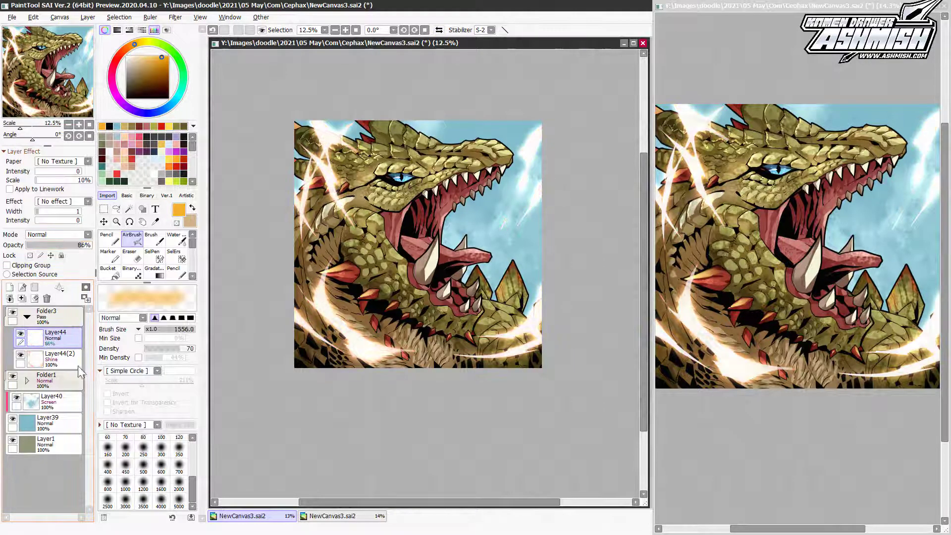
{"action": "left_click", "coordinate": [22, 298]}
Gaussian-blur the streaks, shift them yellow, use Shine blending, and set Layer44(3) to 48% opacity
{"action": "left_click", "coordinate": [175, 17]}
{"action": "left_click", "coordinate": [273, 47]}
{"action": "key", "text": "Escape"}
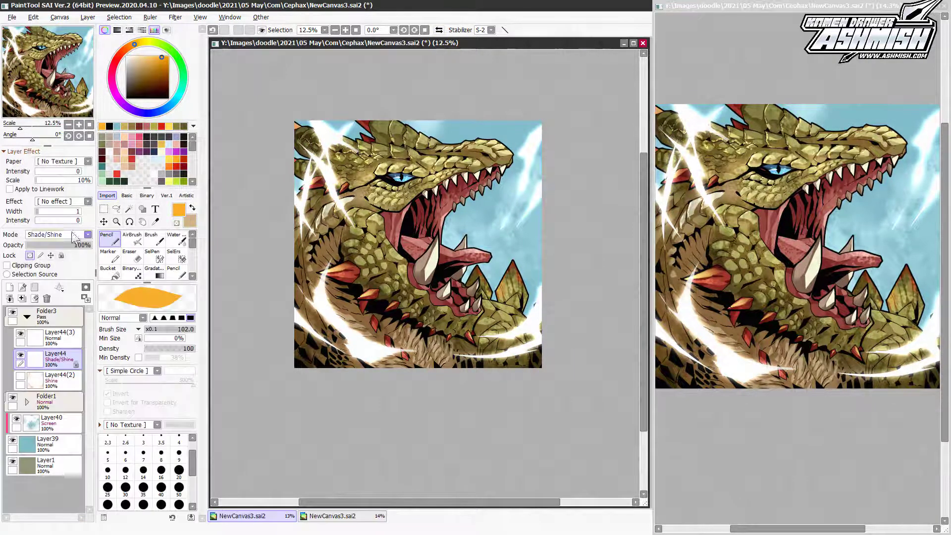
{"action": "key", "text": "ctrl+u"}
{"action": "left_click_drag", "start_coordinate": [217, 336], "coordinate": [233, 335]}
{"action": "left_click", "coordinate": [247, 394]}
{"action": "left_click", "coordinate": [58, 234]}
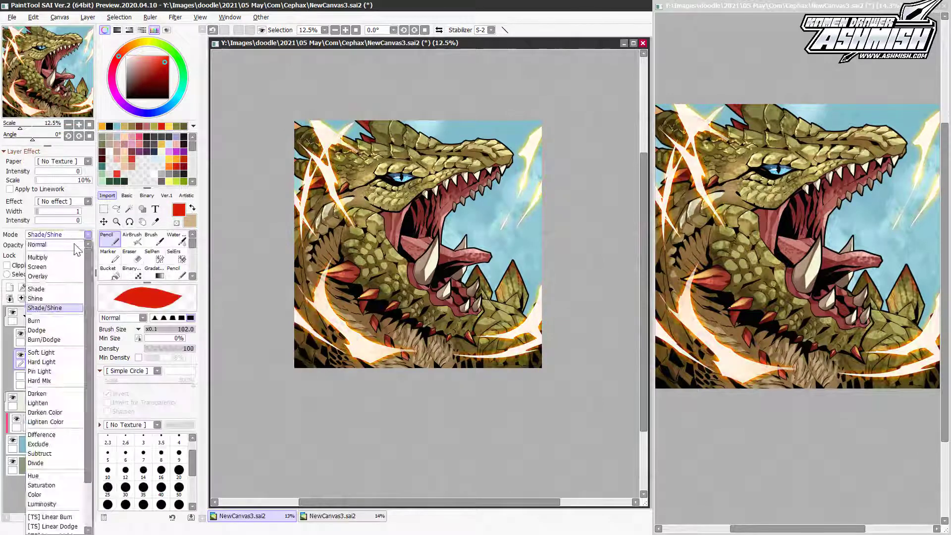
{"action": "left_click", "coordinate": [29, 278]}
{"action": "left_click", "coordinate": [54, 336]}
{"action": "left_click_drag", "start_coordinate": [89, 245], "coordinate": [58, 245]}
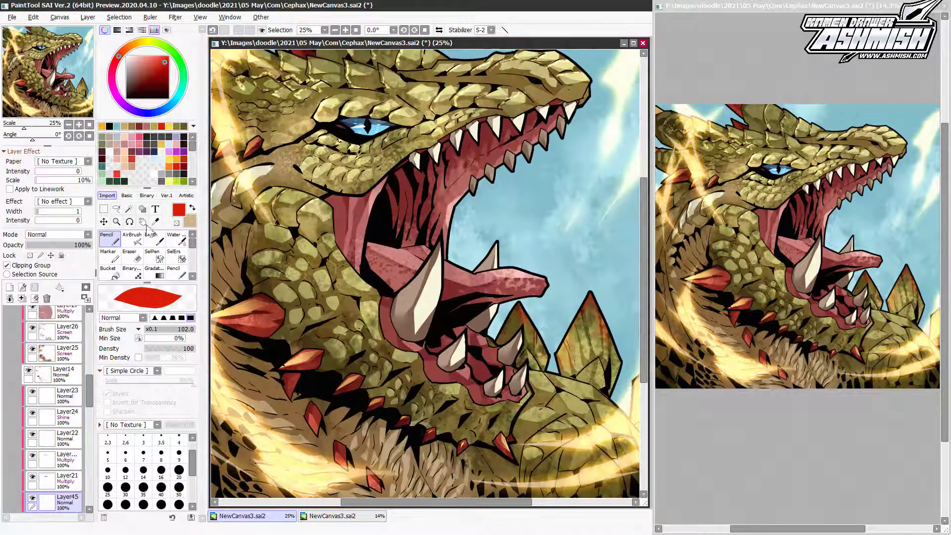